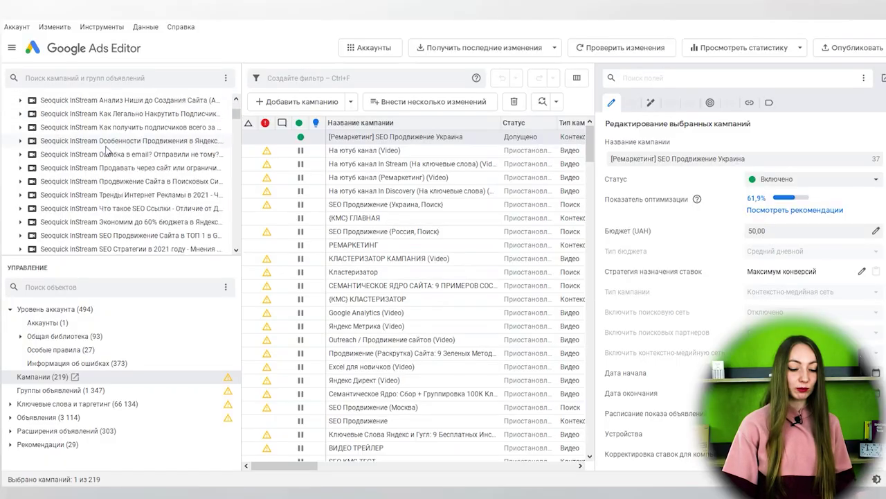
# - Look through the account's campaign tree and select the SEO Продвижение (Поиск. РФ) БРЕНДОВЫЕ ЗАПРОСЫ campaign
pyautogui.scroll(-5, 109, 142)
pyautogui.scroll(-10, 100, 180)
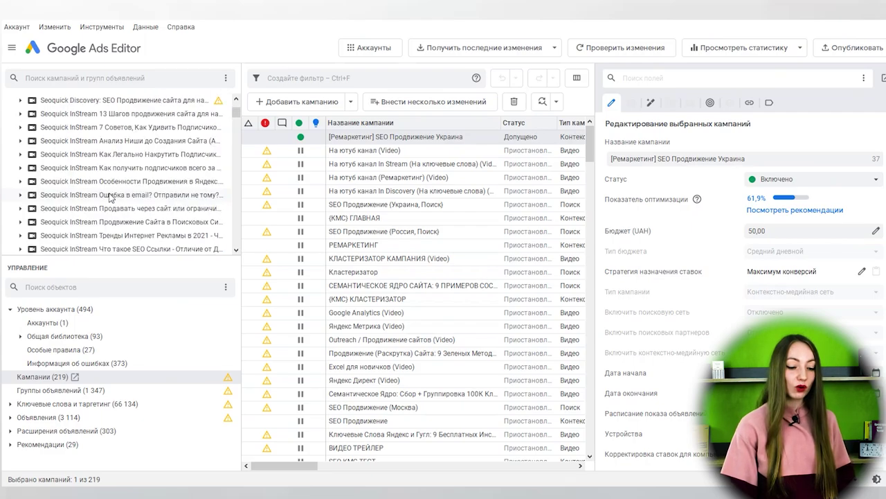
pyautogui.scroll(3, 109, 198)
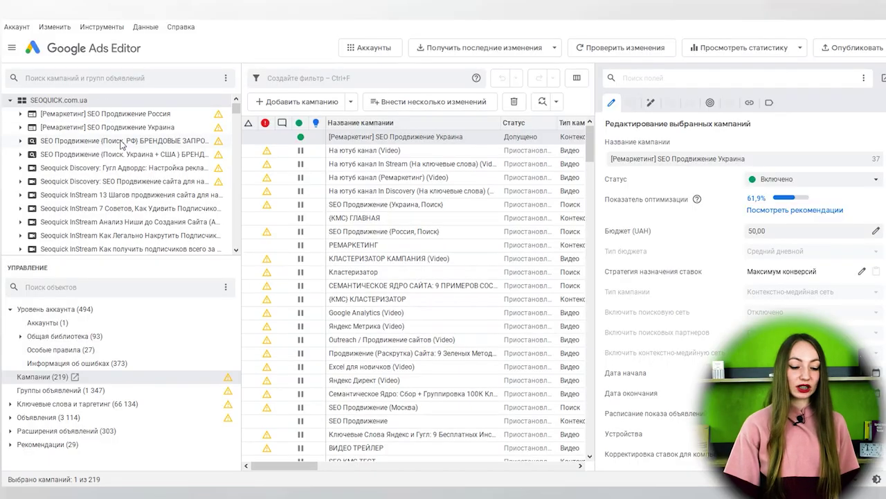
pyautogui.click(122, 142)
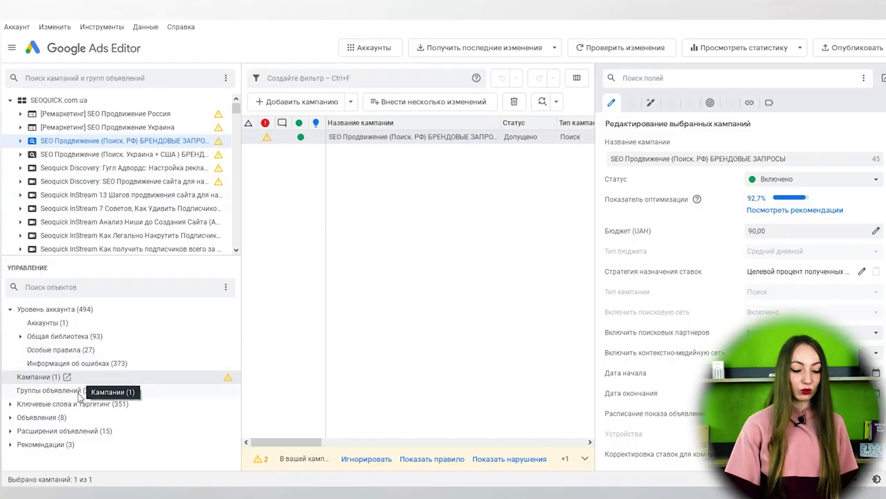
# - View the selected campaign's ad groups, its keywords and its excluded locations
pyautogui.click(104, 390)
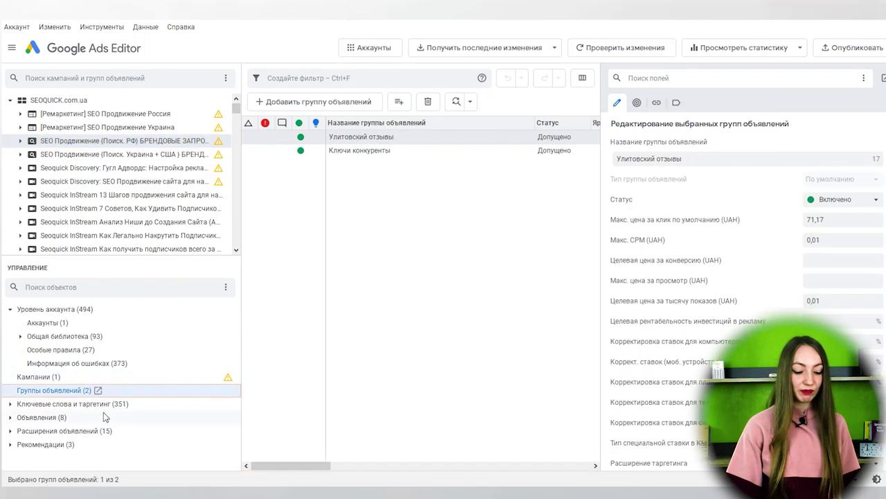
pyautogui.click(24, 405)
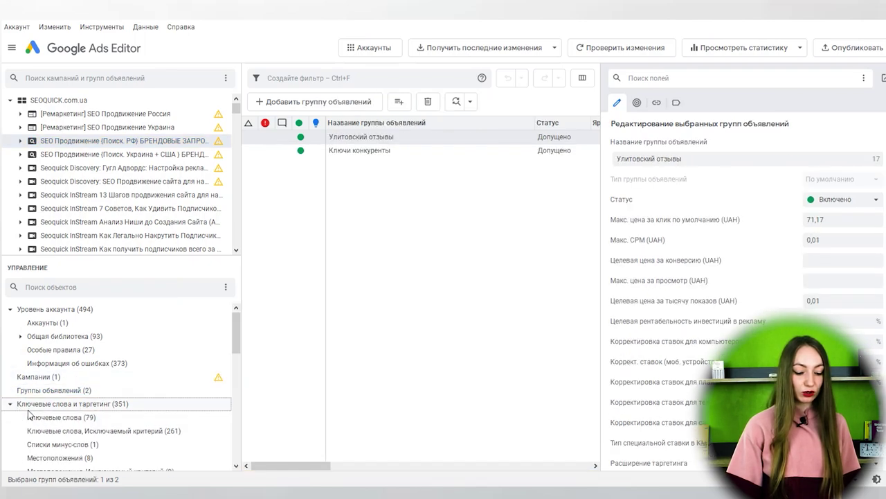
pyautogui.click(93, 419)
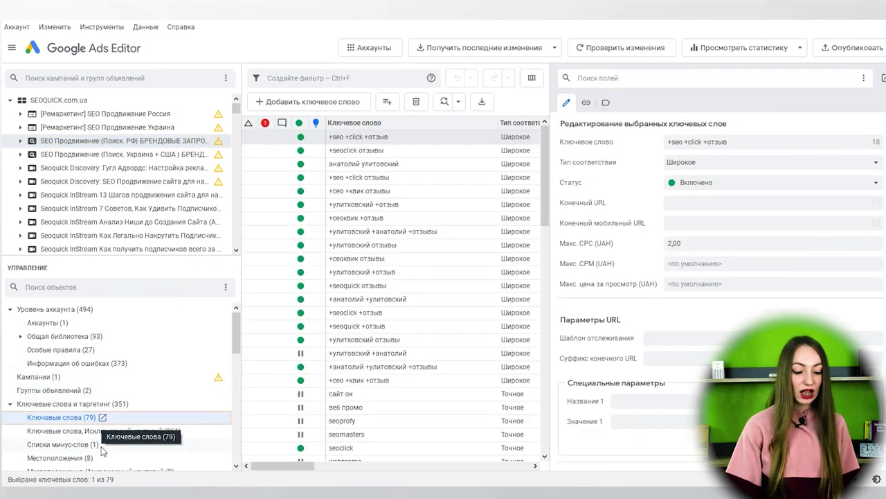
pyautogui.scroll(-2, 110, 447)
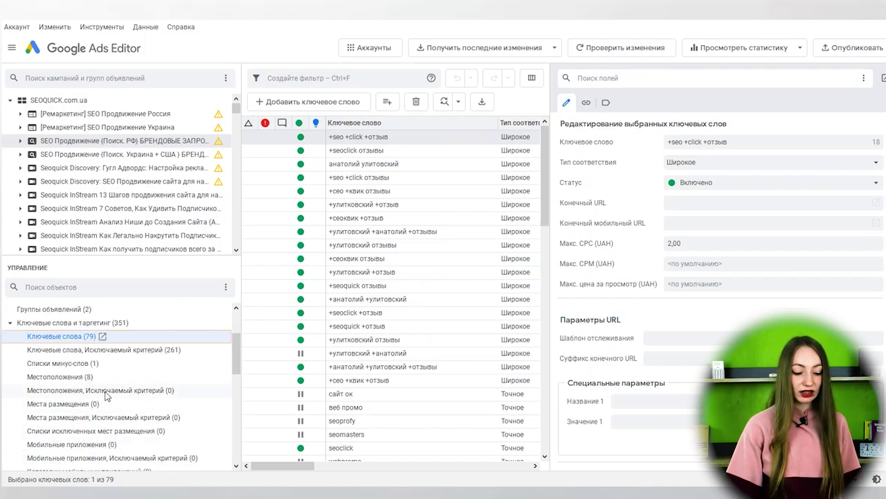
pyautogui.click(104, 390)
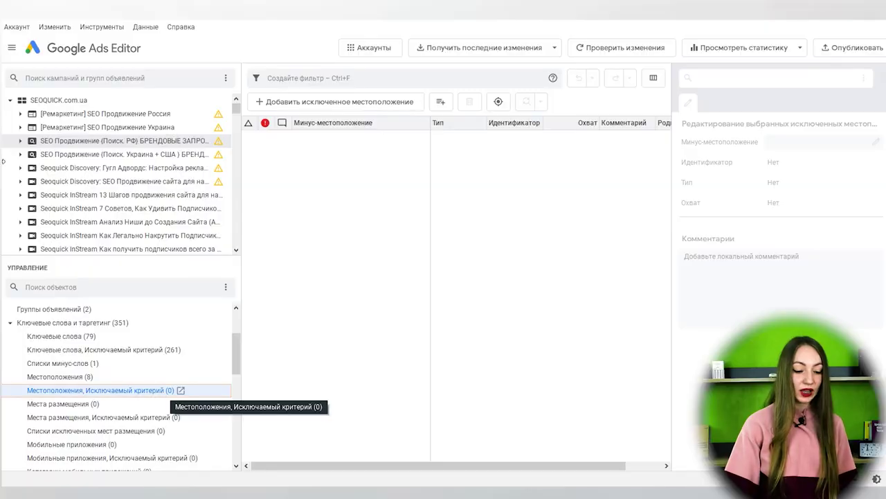
# - Expand the campaign and view the keywords of its Ключи конкуренты ad group
pyautogui.click(20, 141)
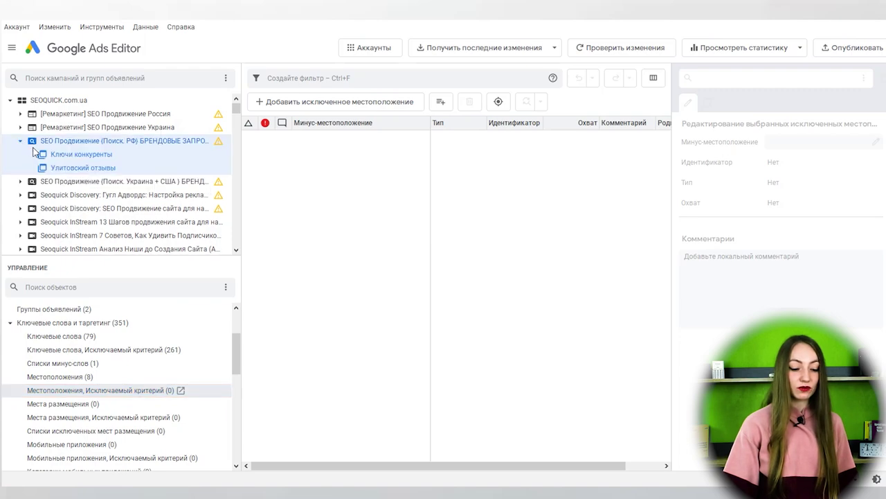
pyautogui.click(55, 158)
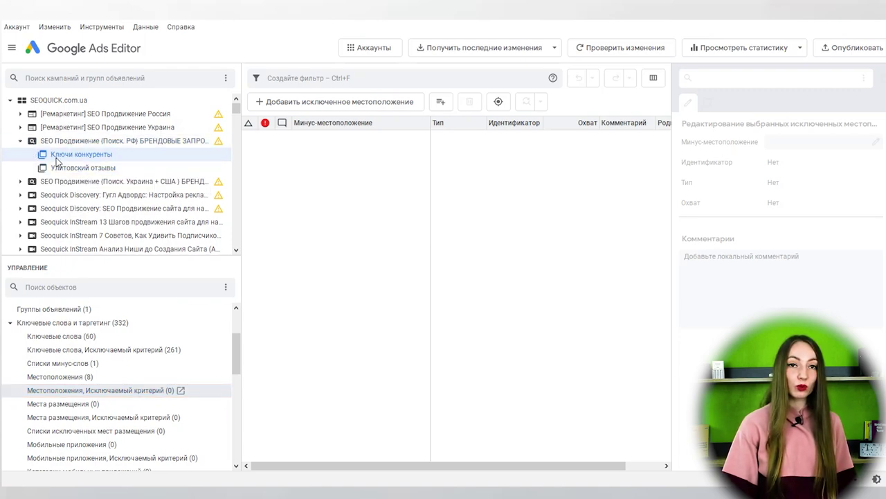
pyautogui.scroll(2, 72, 415)
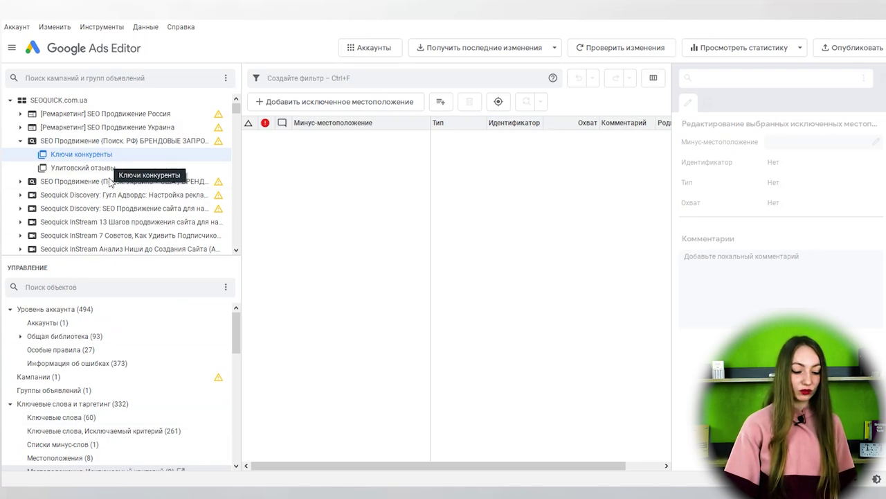
pyautogui.click(76, 418)
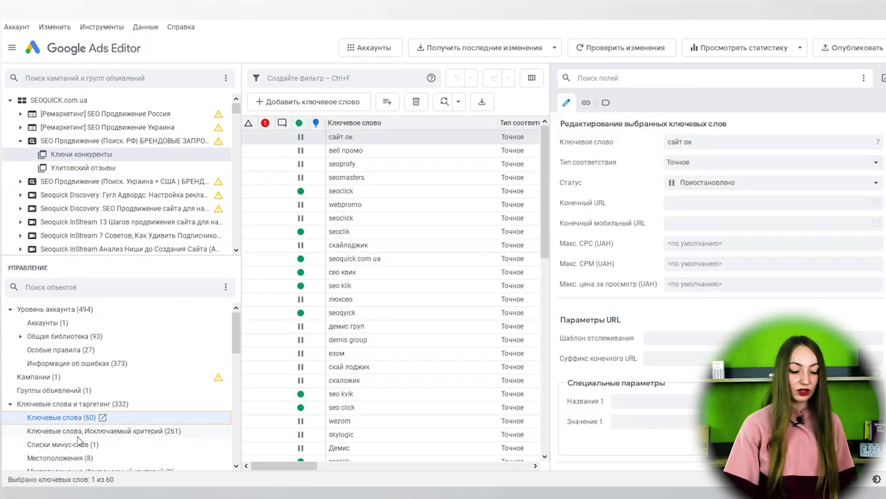
pyautogui.scroll(-3, 419, 344)
pyautogui.scroll(4, 418, 345)
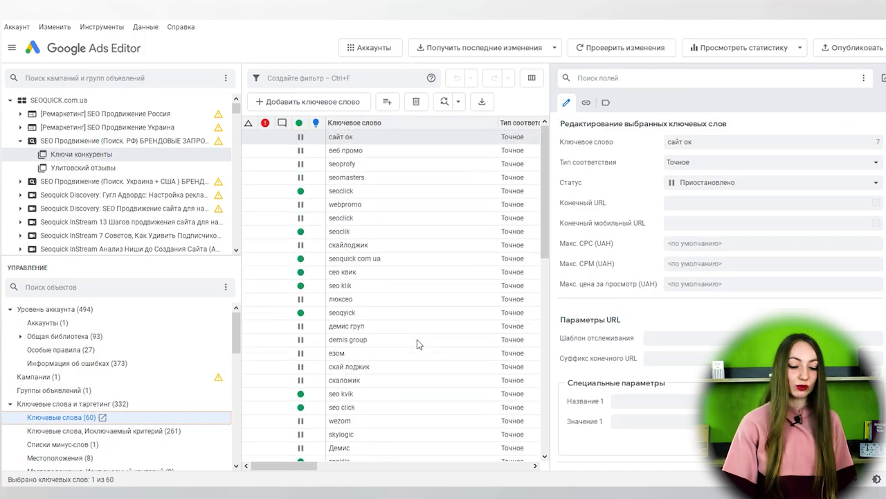
# - Select all keywords of the Ключи конкуренты ad group and view the status options available for bulk editing
pyautogui.click(81, 155)
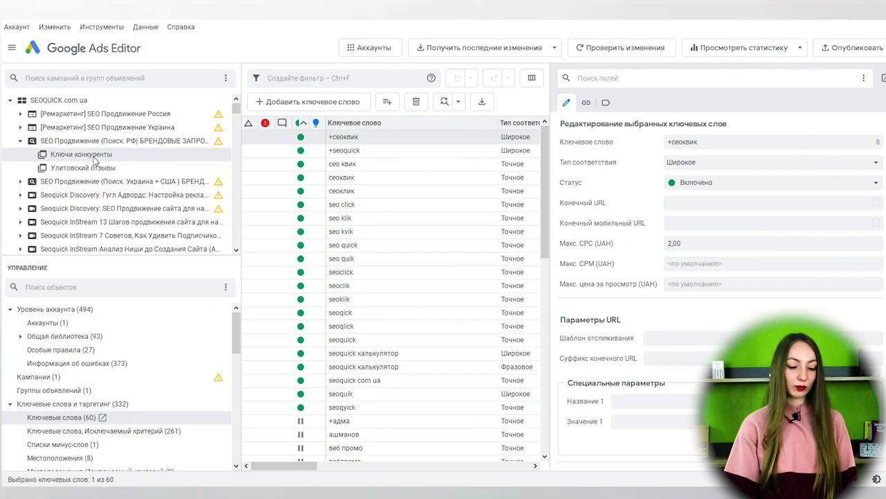
pyautogui.click(87, 421)
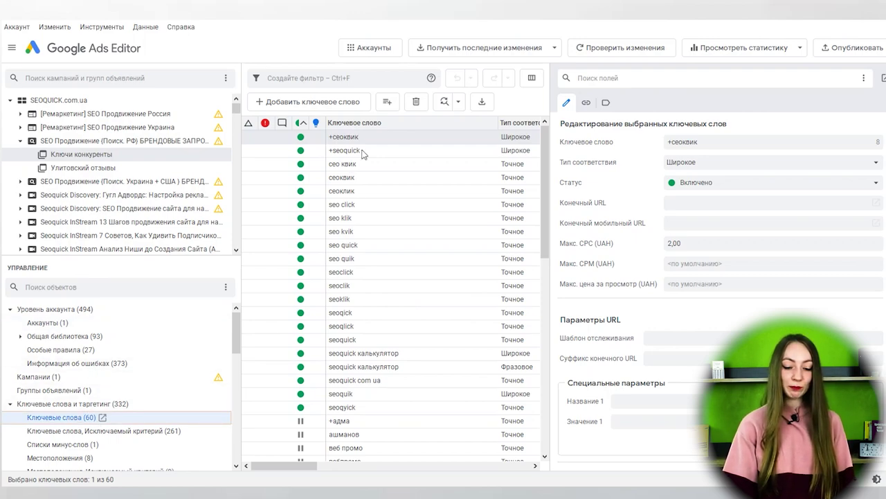
pyautogui.click(373, 261)
pyautogui.hotkey('ctrl', 'a')
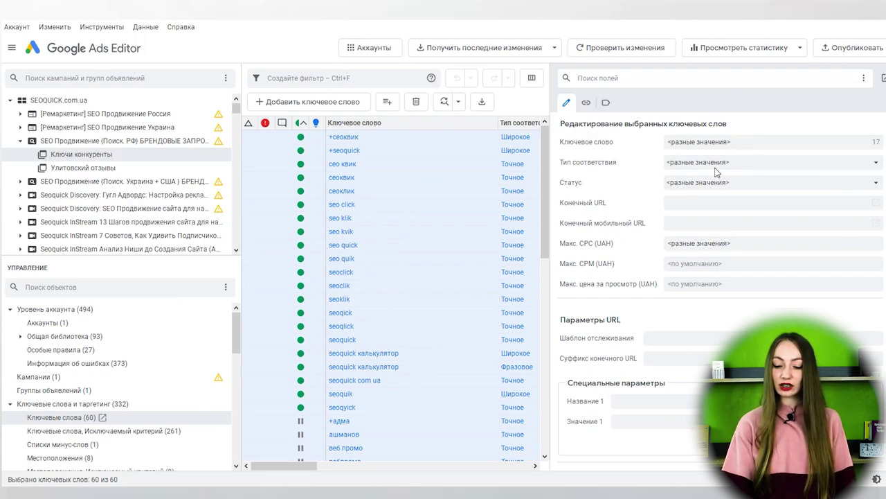
pyautogui.click(719, 183)
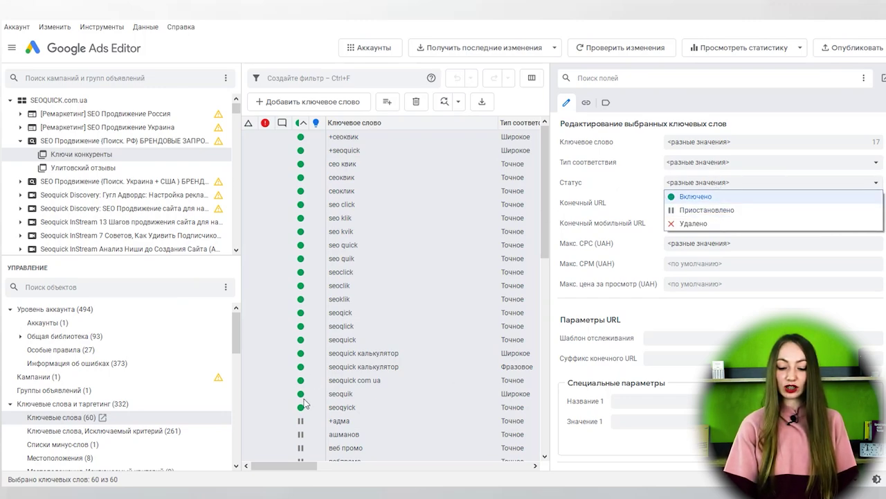
pyautogui.click(640, 208)
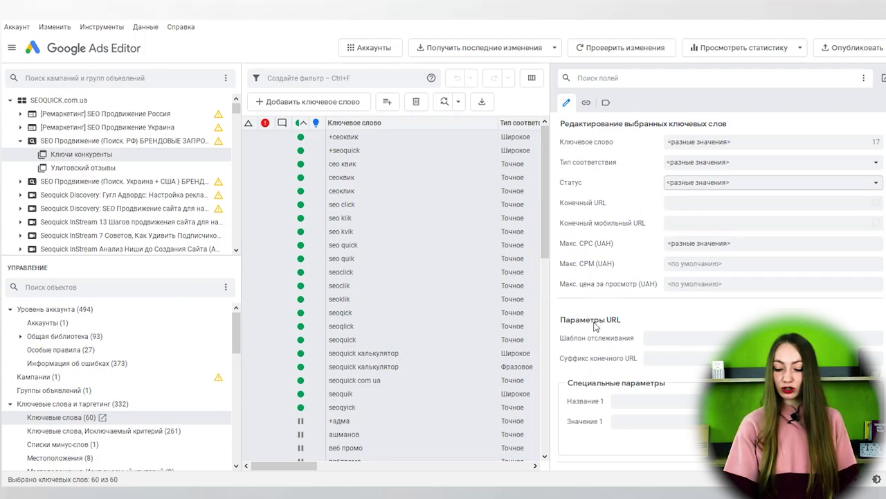
pyautogui.scroll(-1, 601, 344)
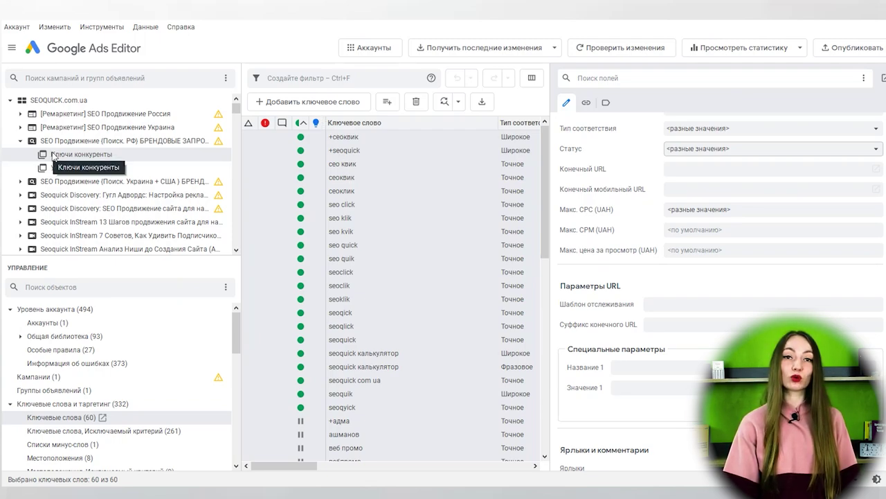
# - Open the text of the +seoquick keyword for inline editing, then leave the edit
pyautogui.click(348, 150)
pyautogui.click(349, 150)
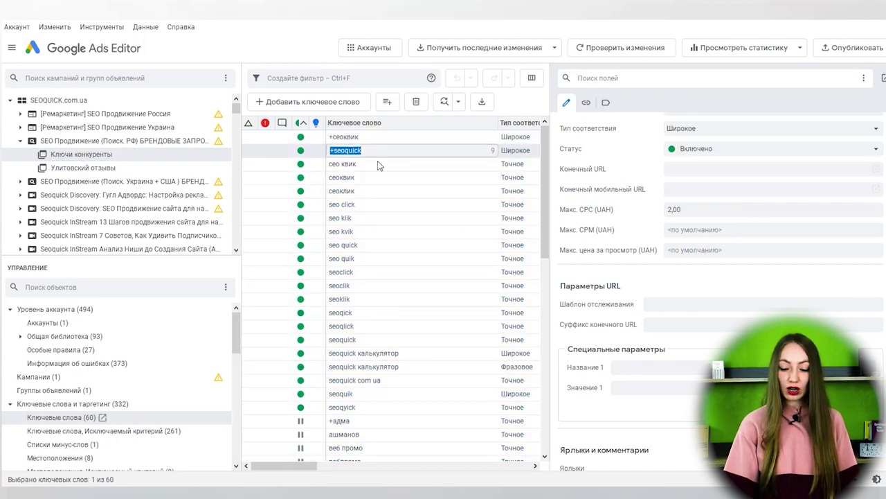
pyautogui.press('Return')
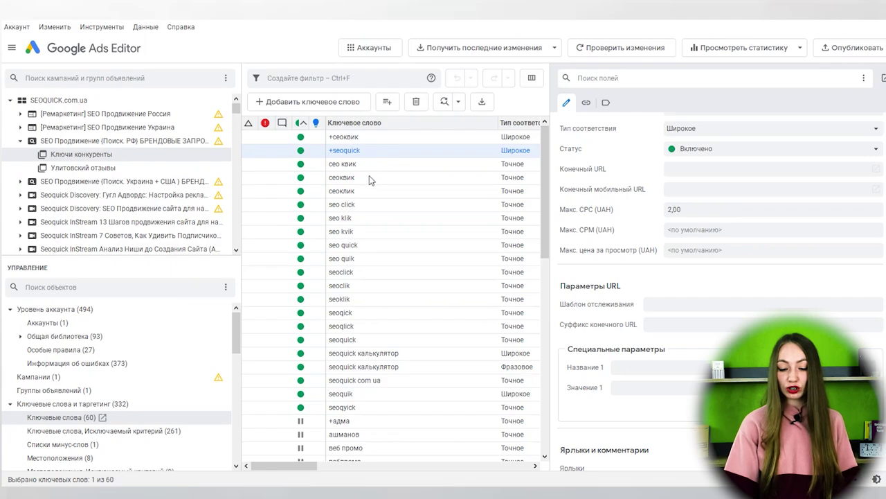
# - Add the new keyword сеоквик to the Ключи конкуренты ad group with the phrase match type (Фразовое)
pyautogui.click(369, 178)
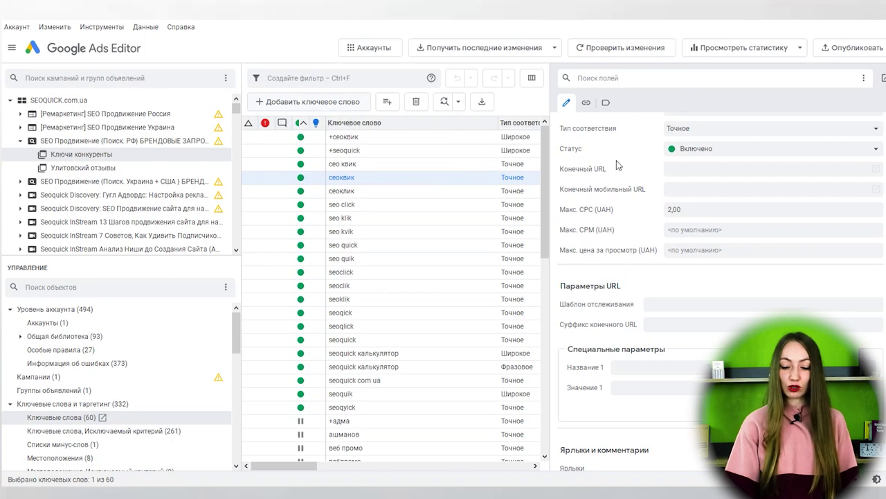
pyautogui.hotkey('ctrl', 'shift', 'n')
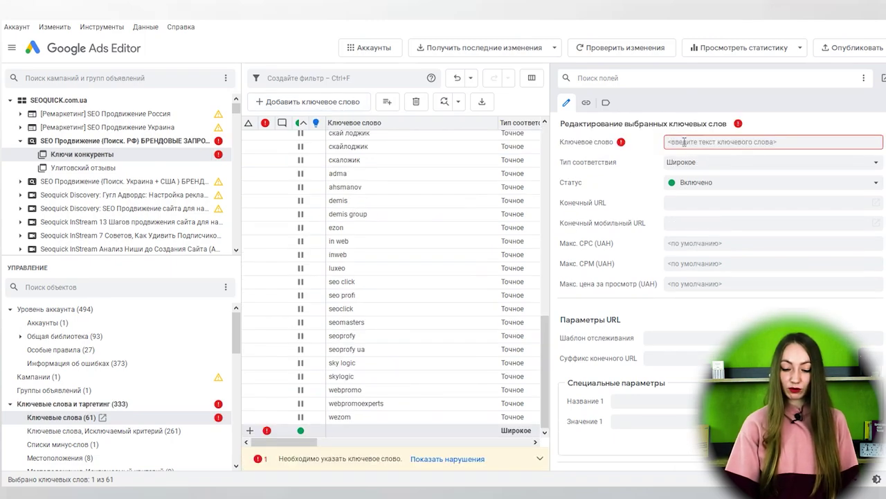
pyautogui.write('сеоквик')
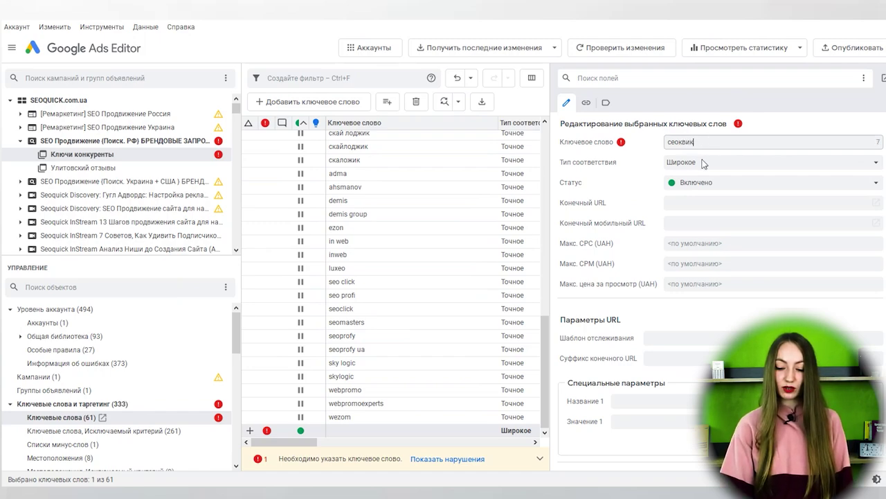
pyautogui.click(705, 168)
pyautogui.click(707, 175)
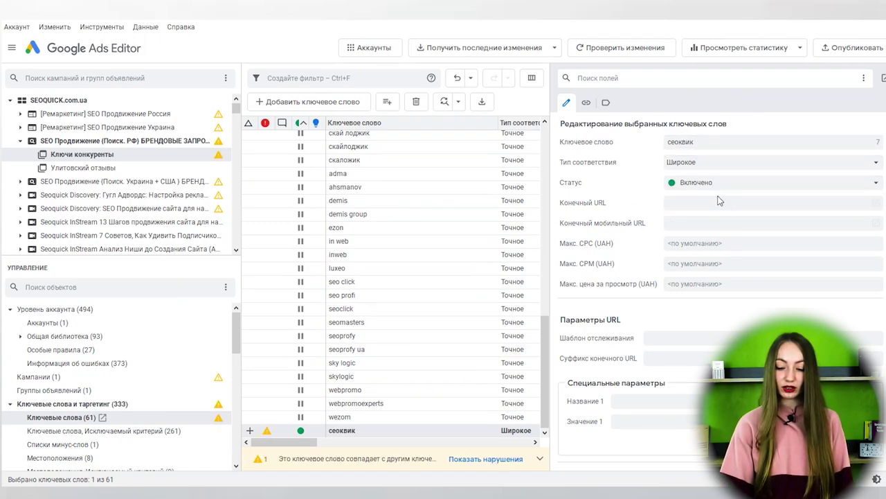
pyautogui.press('Down')
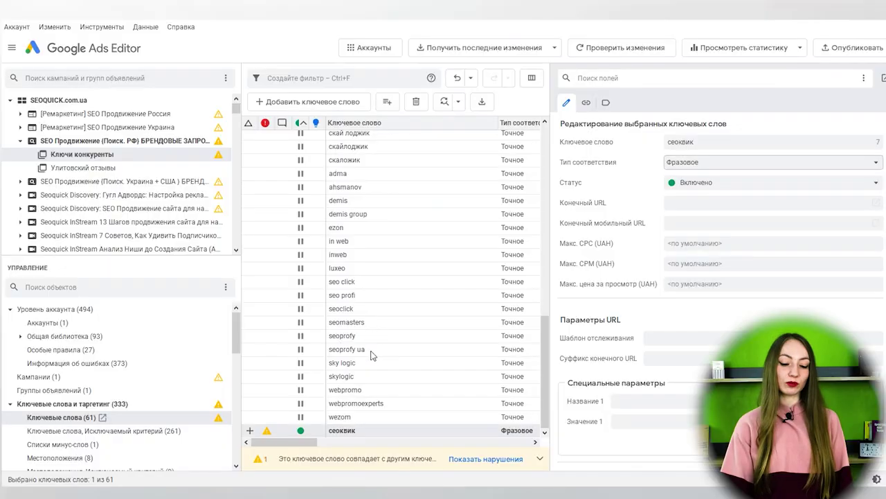
# - Examine the keyword list and read the full warning text for the new сеоквик keyword
pyautogui.scroll(4, 346, 388)
pyautogui.scroll(-4, 346, 394)
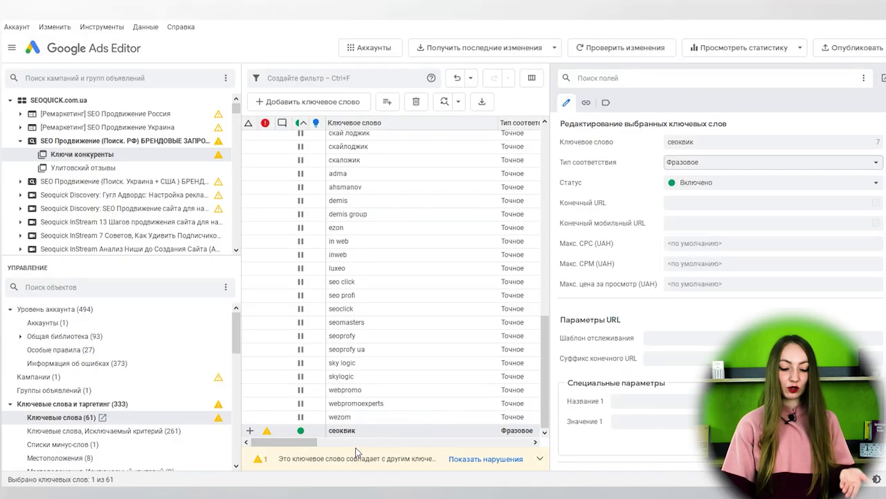
pyautogui.click(542, 458)
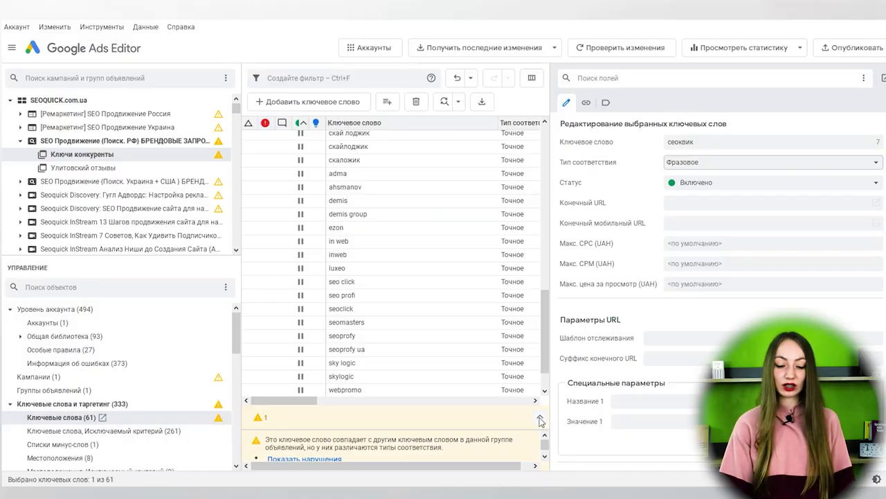
pyautogui.click(540, 420)
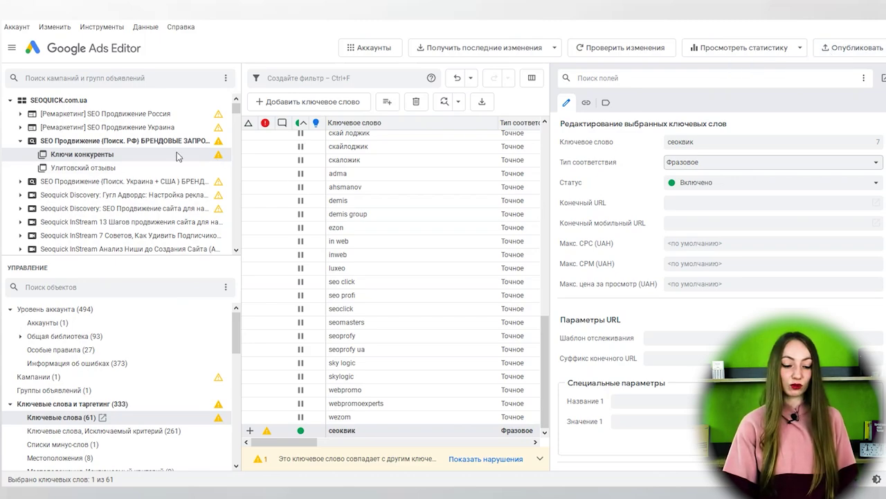
# - Check the keywords of the [Ремаркетинг] SEO Продвижение Россия campaign and return to the Ключи конкуренты ad group
pyautogui.click(110, 152)
pyautogui.click(116, 116)
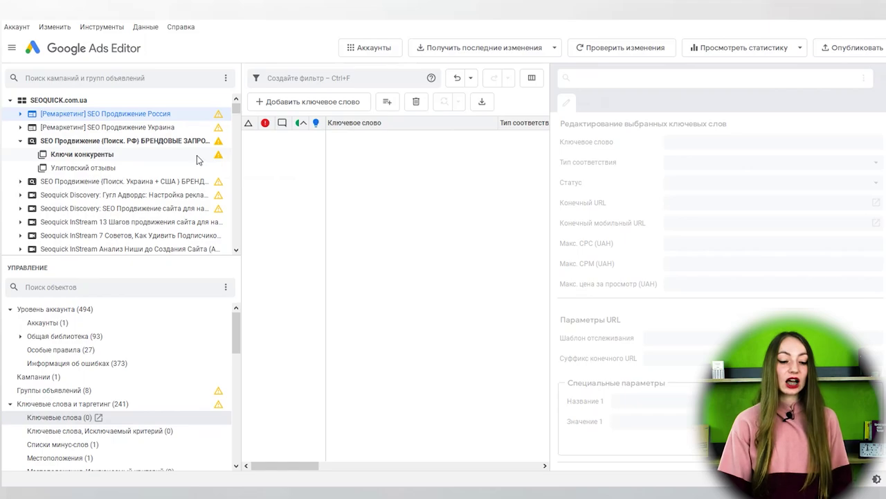
pyautogui.click(197, 155)
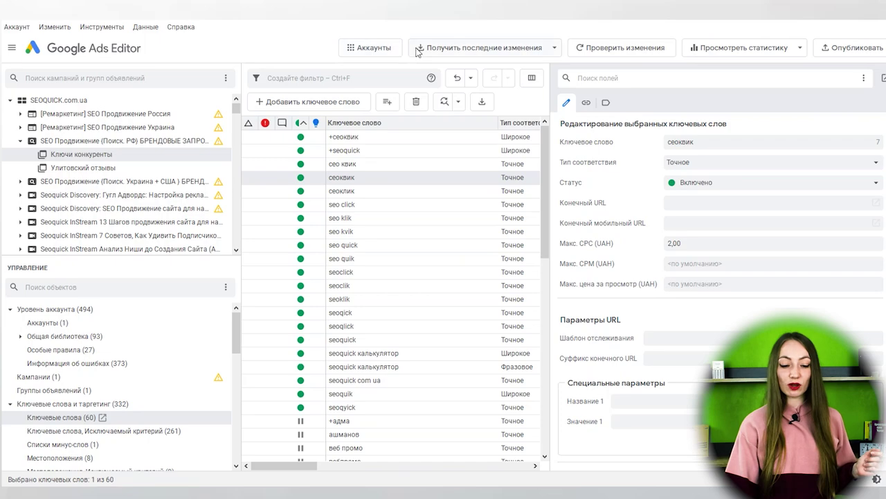
# - Download the latest changes of the SEOQUICK.com.ua account for all campaigns (Все кампании)
pyautogui.click(109, 100)
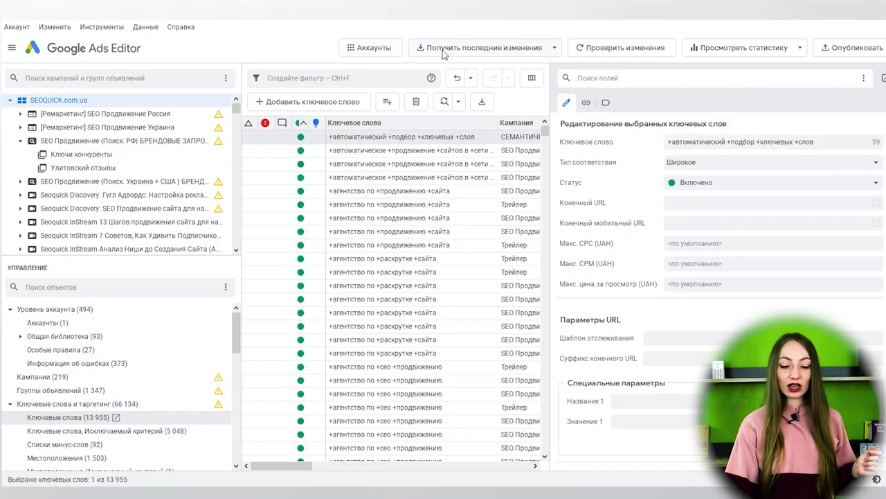
pyautogui.click(445, 49)
pyautogui.click(448, 77)
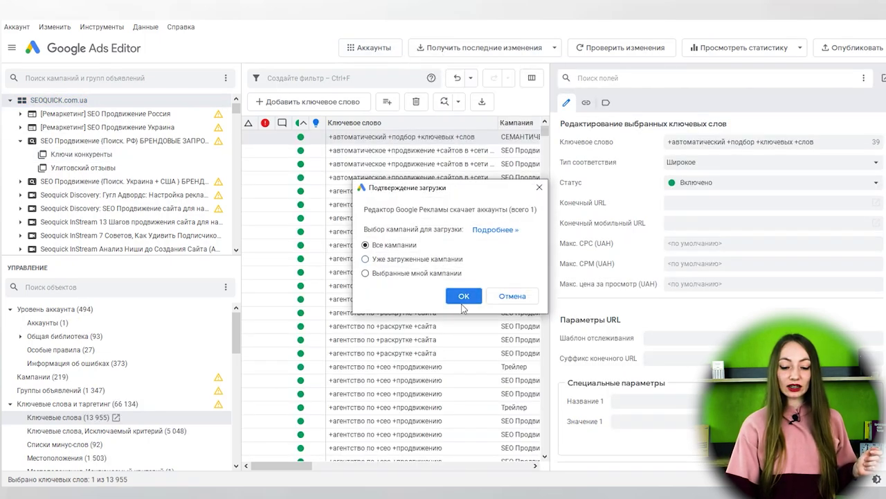
pyautogui.click(407, 276)
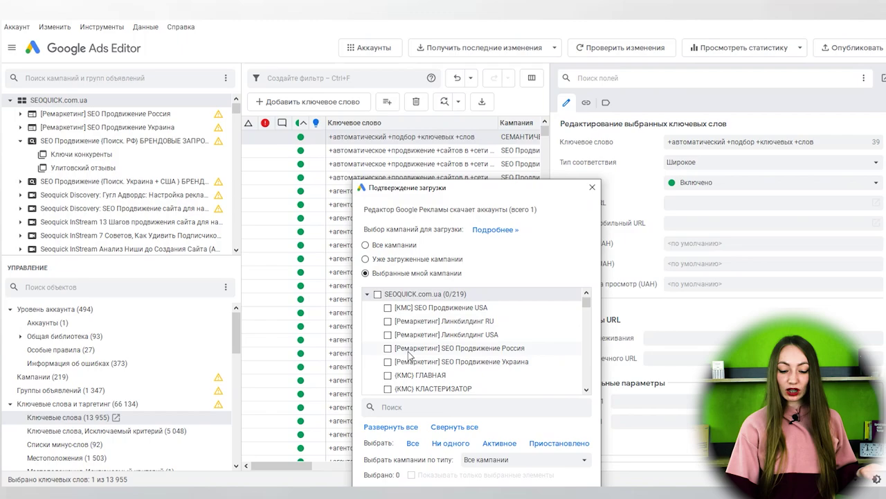
pyautogui.click(410, 350)
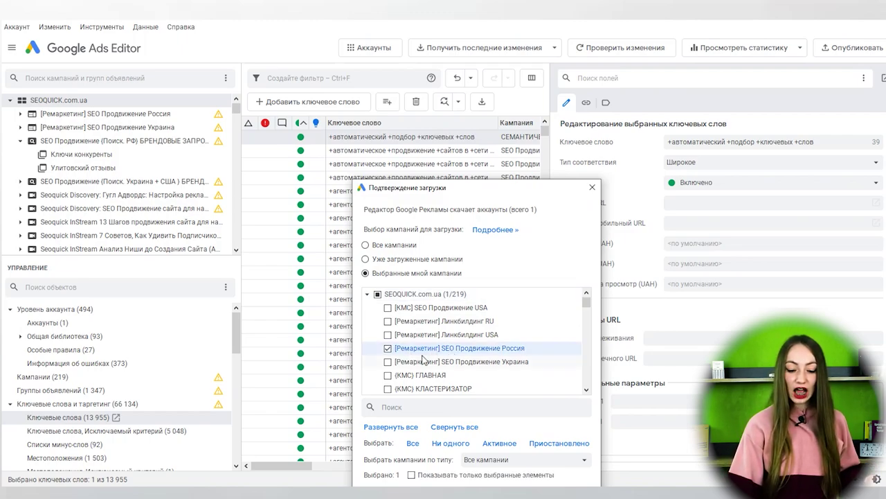
pyautogui.click(392, 246)
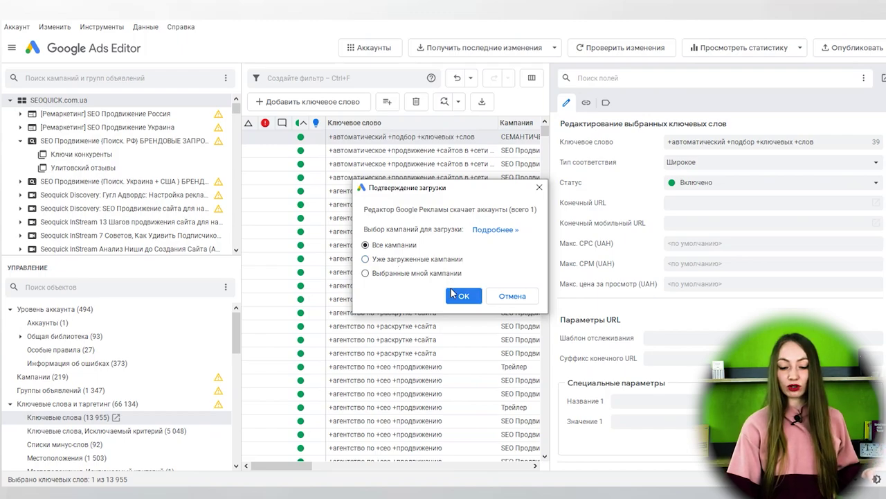
pyautogui.click(461, 297)
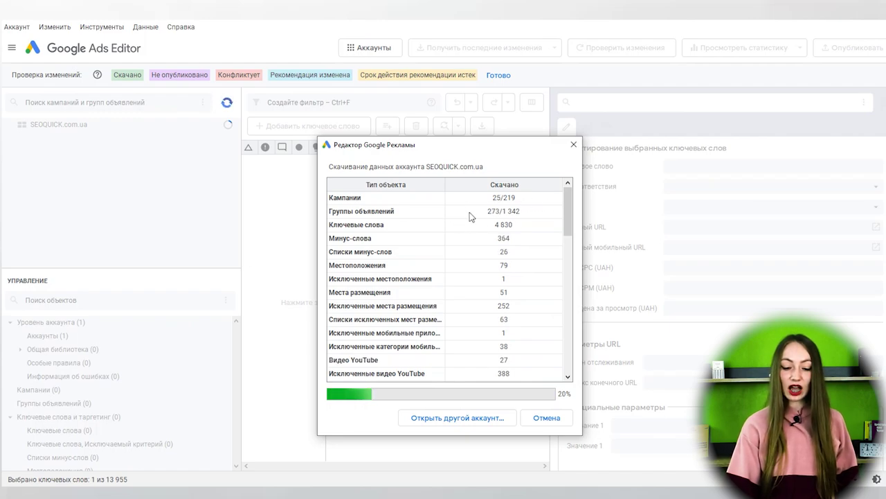
# - Review the object types listed in the account download progress
pyautogui.scroll(-4, 442, 291)
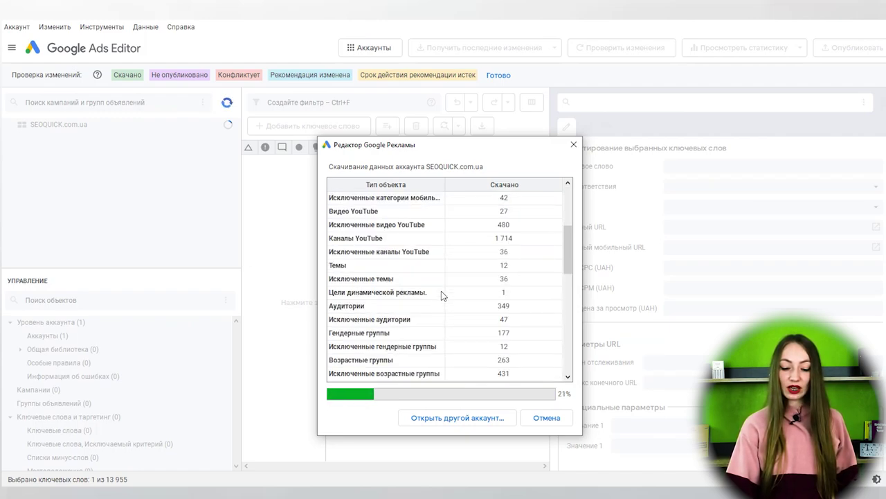
pyautogui.scroll(-2, 442, 291)
pyautogui.scroll(-8, 441, 291)
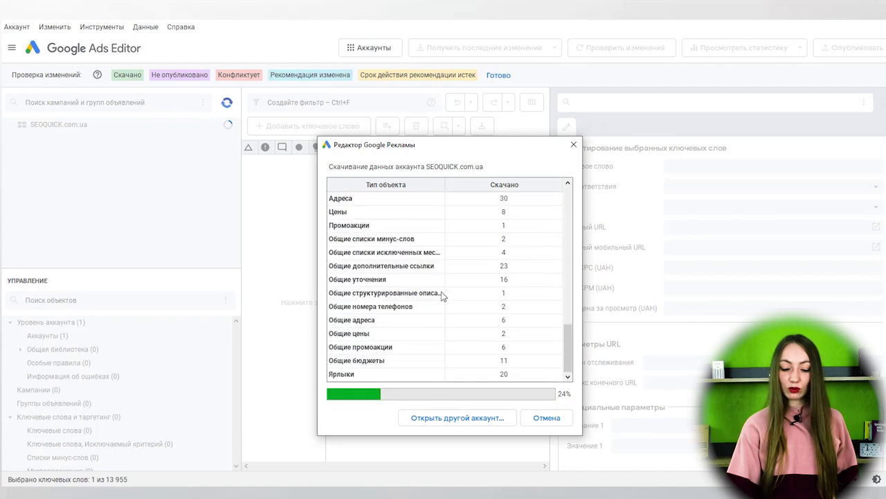
pyautogui.scroll(4, 441, 291)
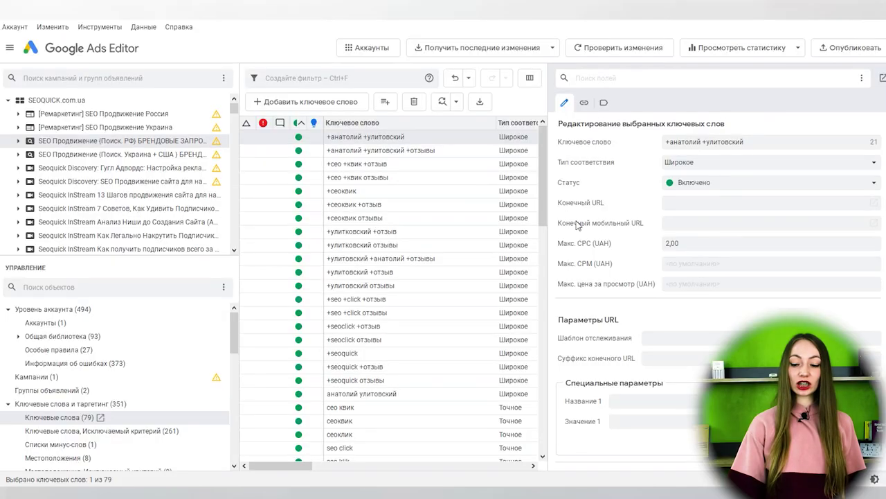
# - Open the statistics download settings and choose a custom date range (Пользовательский диапазон)
pyautogui.click(766, 52)
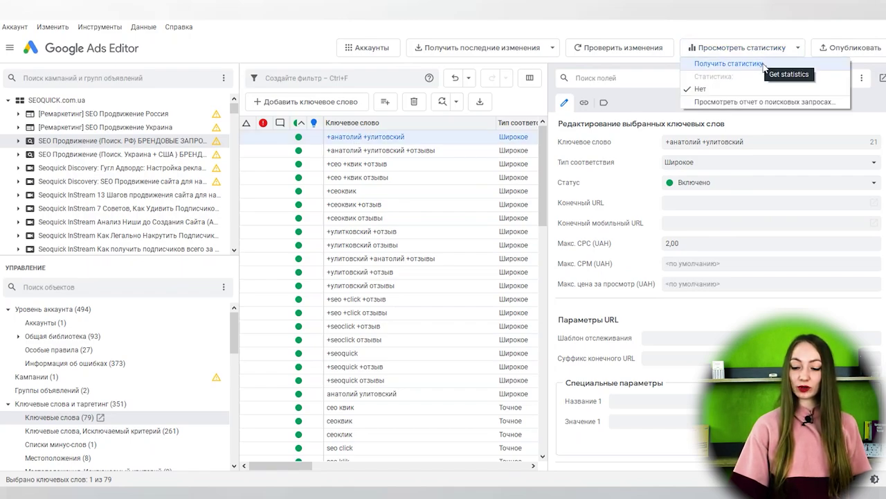
pyautogui.click(764, 66)
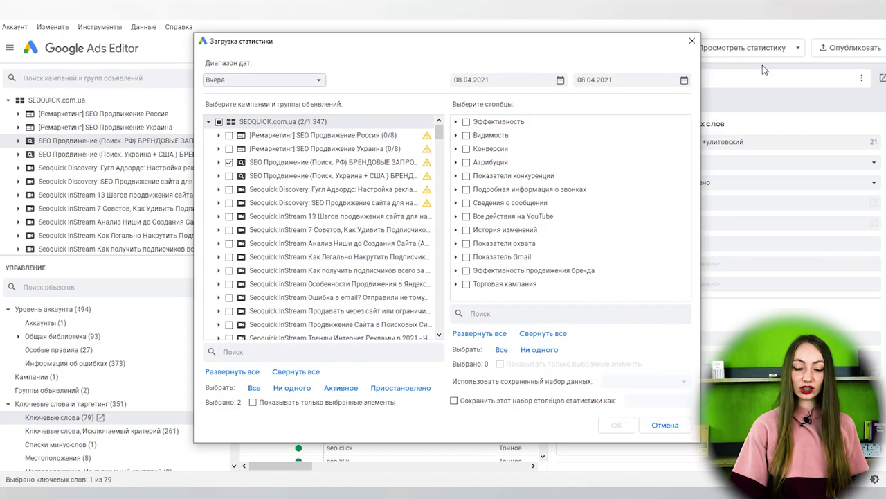
pyautogui.click(291, 81)
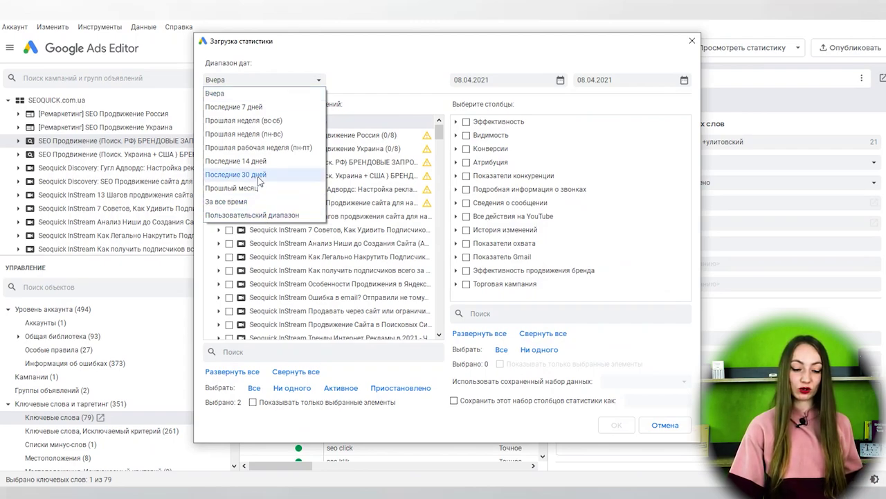
pyautogui.click(275, 216)
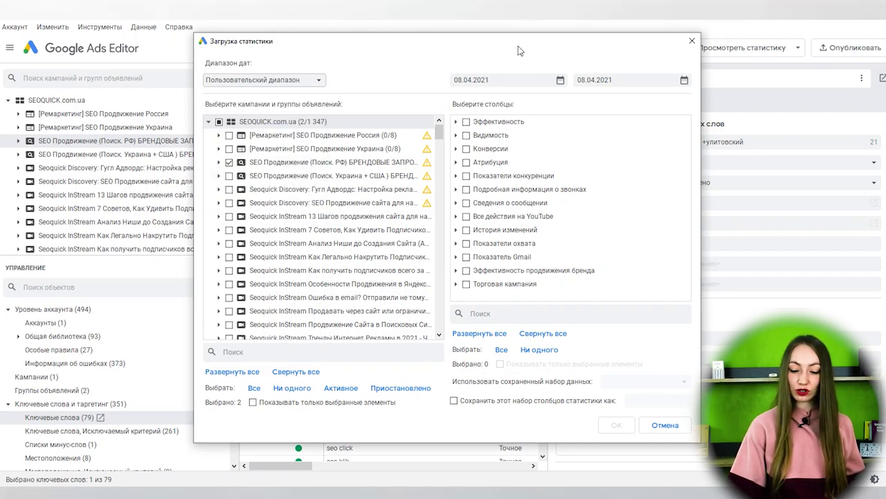
# - Set the statistics date range from 01.03.2021 to 09.04.2021
pyautogui.click(470, 79)
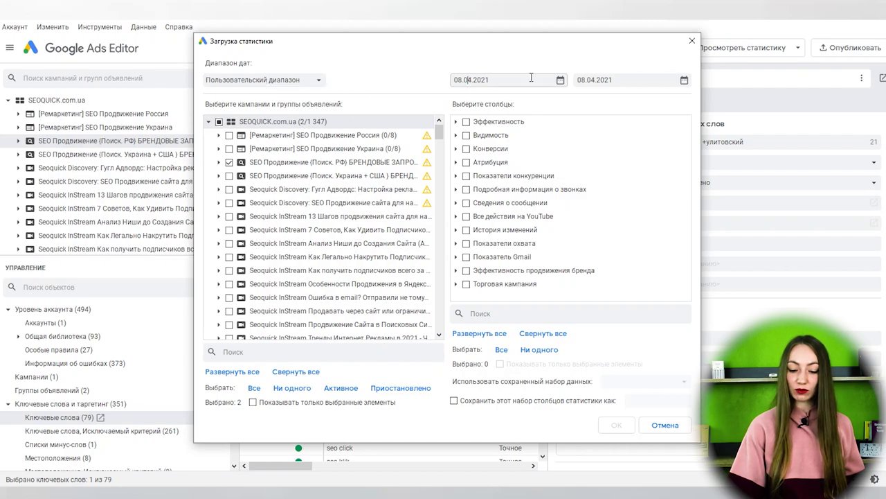
pyautogui.click(560, 80)
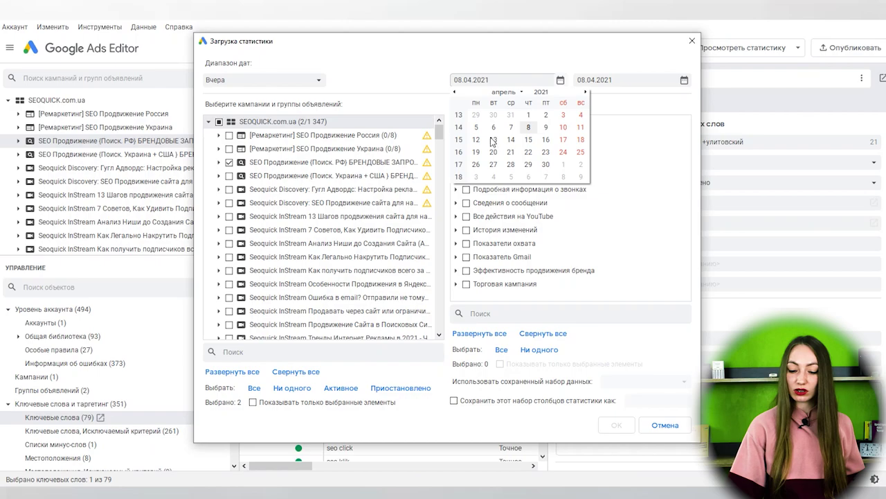
pyautogui.click(455, 92)
pyautogui.click(477, 128)
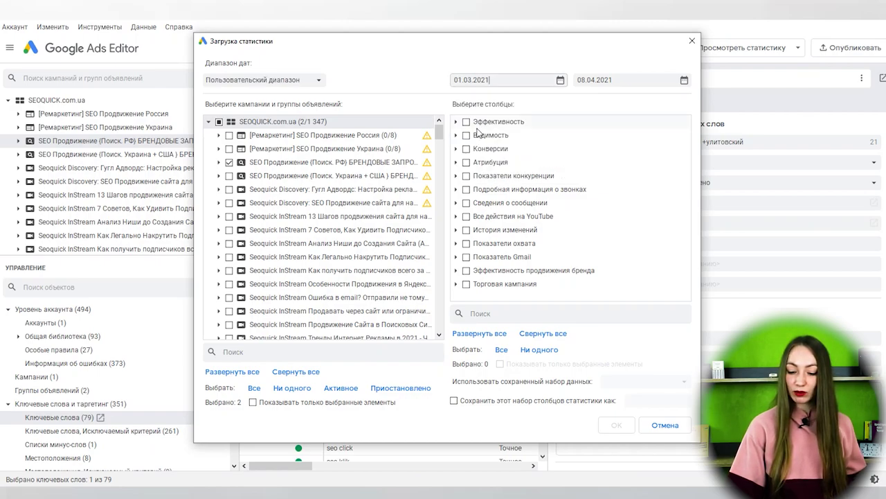
pyautogui.click(617, 80)
pyautogui.click(684, 80)
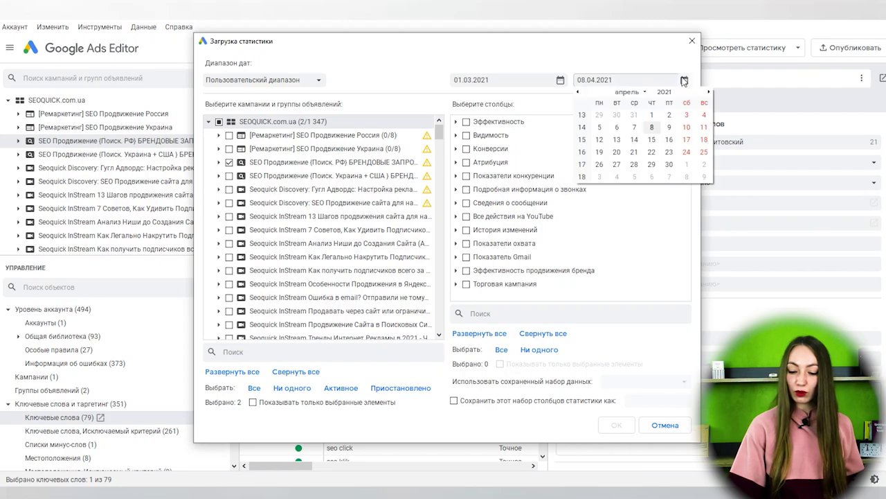
pyautogui.click(669, 128)
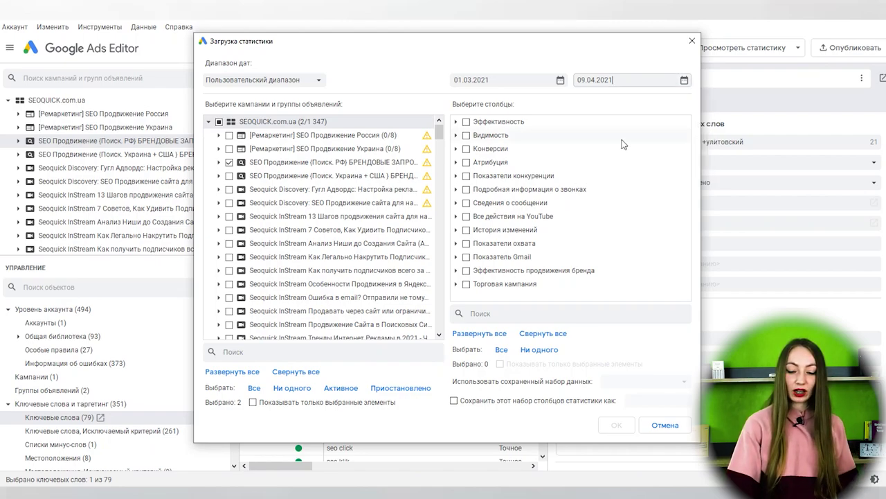
# - Examine the ad groups of one campaign and the statistics column groups Эффективность, Конверсии, Подробная информация о звонках and Показатели конкуренции
pyautogui.click(230, 244)
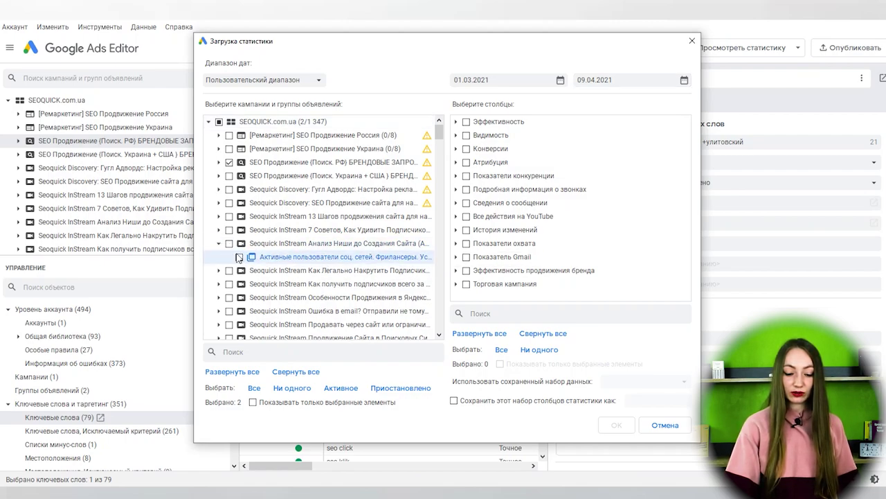
pyautogui.click(219, 244)
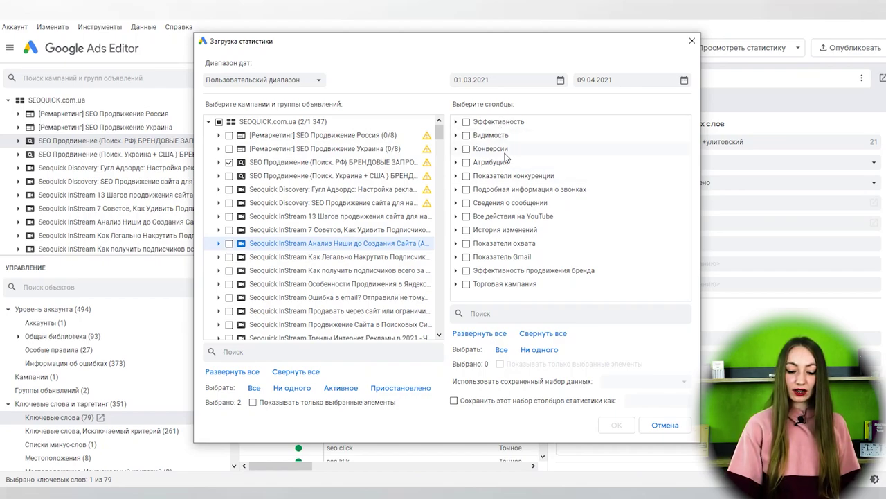
pyautogui.click(457, 123)
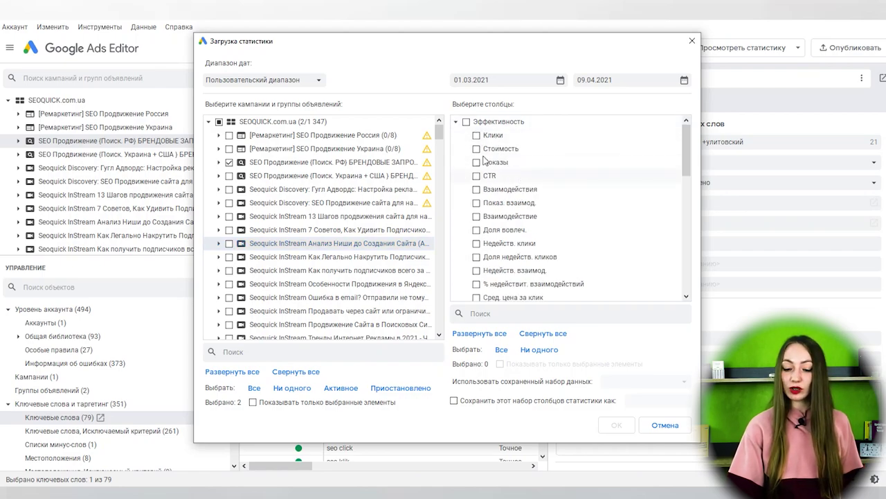
pyautogui.click(456, 123)
pyautogui.click(457, 148)
pyautogui.click(457, 148)
pyautogui.click(457, 189)
pyautogui.click(457, 189)
pyautogui.click(457, 176)
pyautogui.click(458, 176)
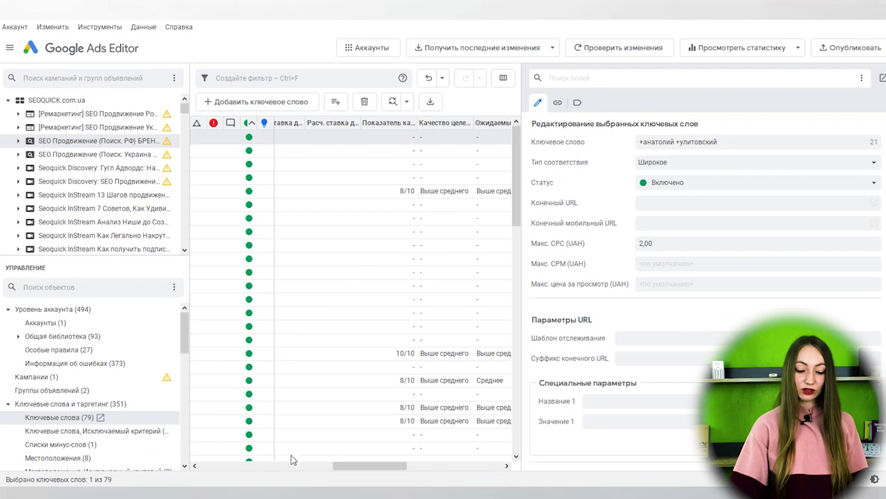
# - Examine the keywords' quality score, landing page quality, expected CTR and ad relevance columns
pyautogui.moveTo(337, 466); pyautogui.dragTo(370, 463)
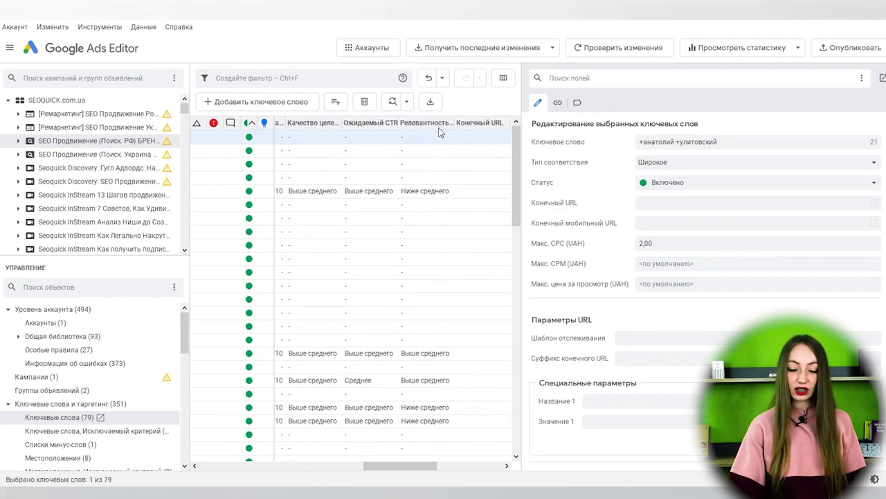
pyautogui.moveTo(407, 471); pyautogui.dragTo(364, 464)
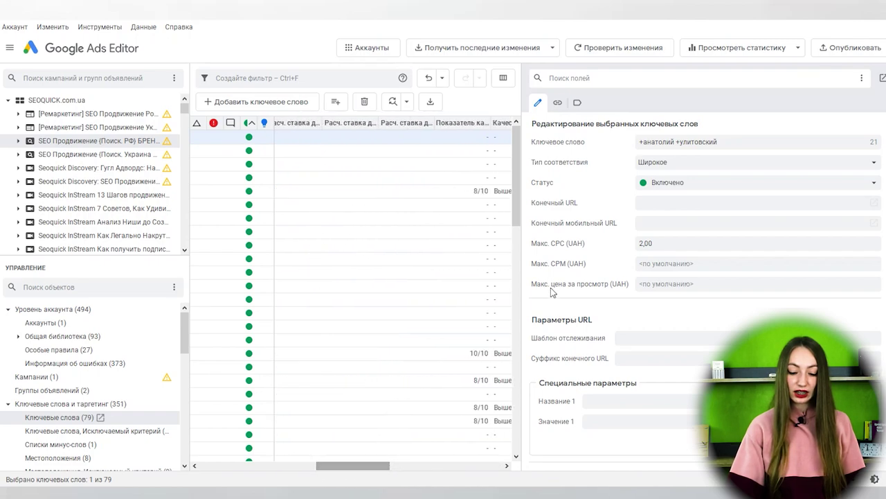
pyautogui.scroll(-1, 552, 291)
pyautogui.scroll(-5, 478, 293)
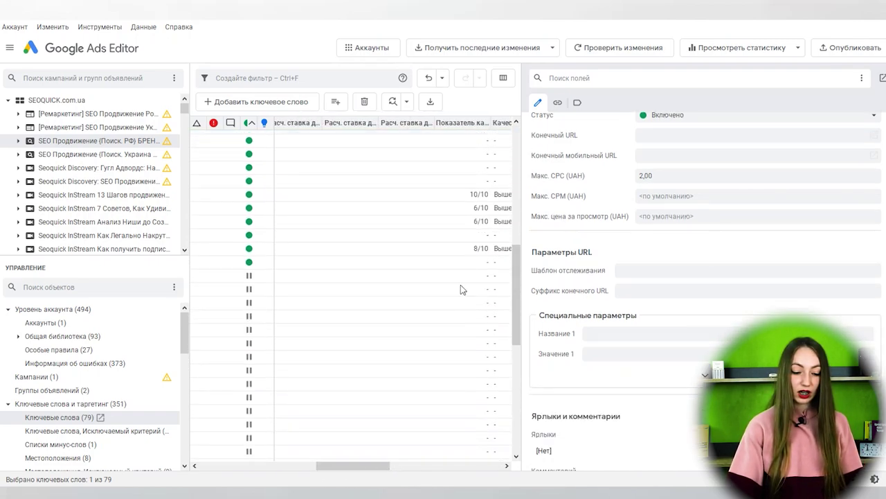
# - Check the keywords of neighbouring campaigns and return to the keyword list of the SEO Продвижение (Поиск. РФ) БРЕНДОВЫЕ ЗАПРОСЫ campaign
pyautogui.click(81, 171)
pyautogui.click(87, 143)
pyautogui.click(98, 129)
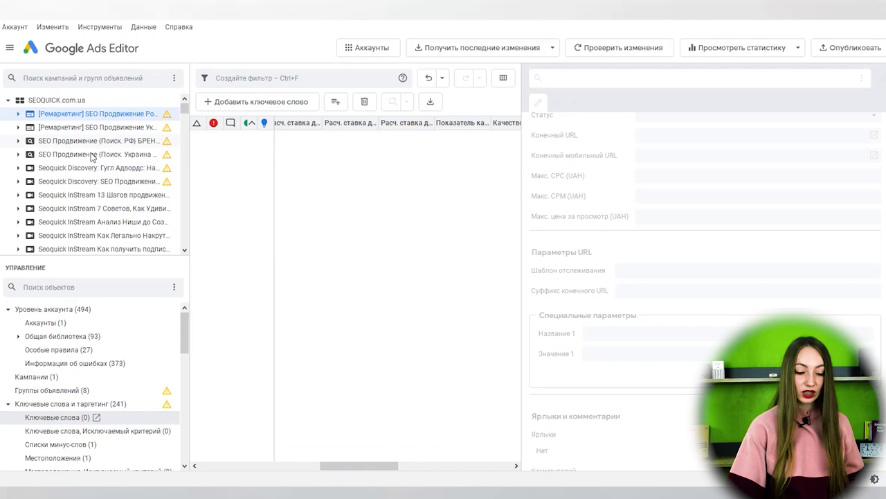
pyautogui.click(88, 141)
pyautogui.moveTo(360, 465); pyautogui.dragTo(379, 466)
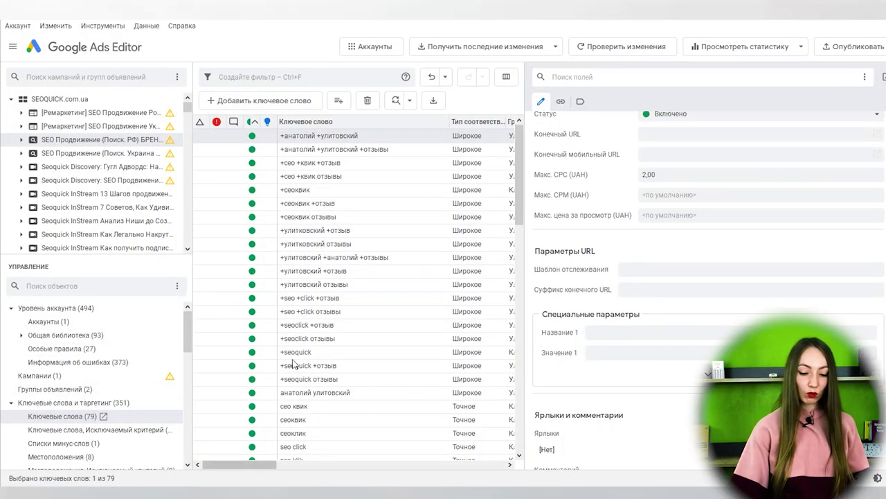
pyautogui.doubleClick(96, 140)
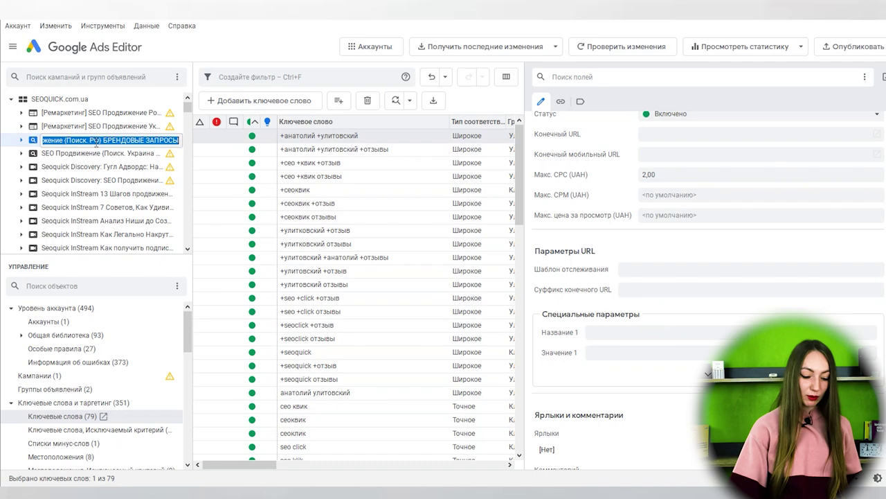
# - Filter the campaign's keyword list by the Ключевое слово field containing сеоквик
pyautogui.click(209, 78)
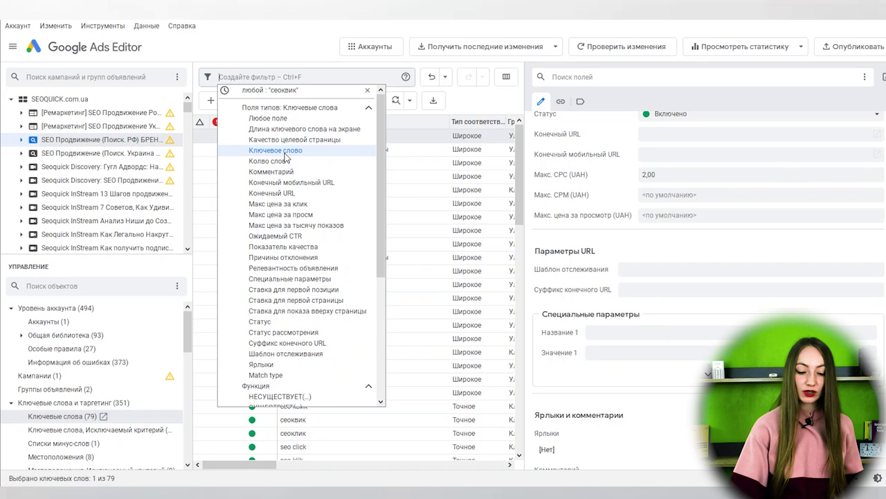
pyautogui.click(284, 151)
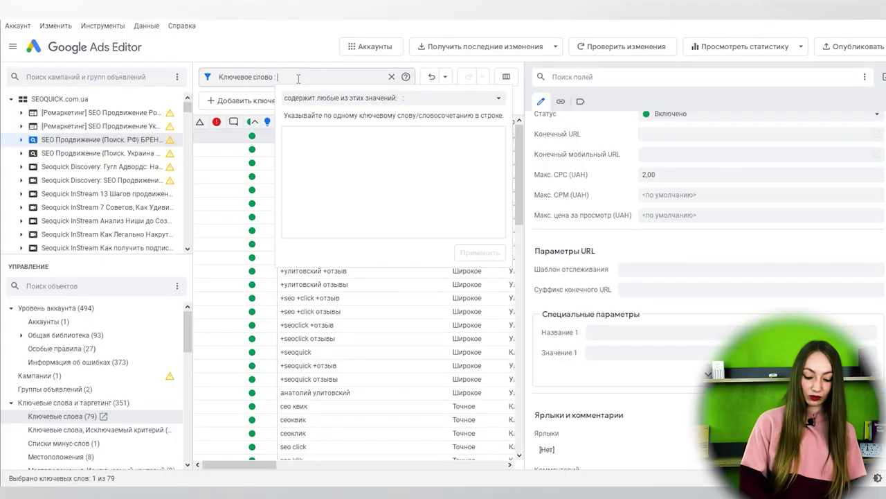
pyautogui.write('c')
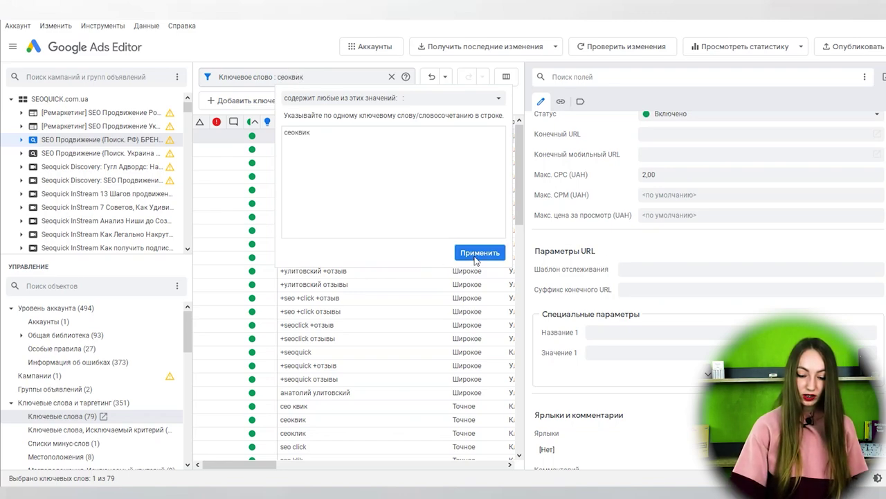
pyautogui.click(478, 253)
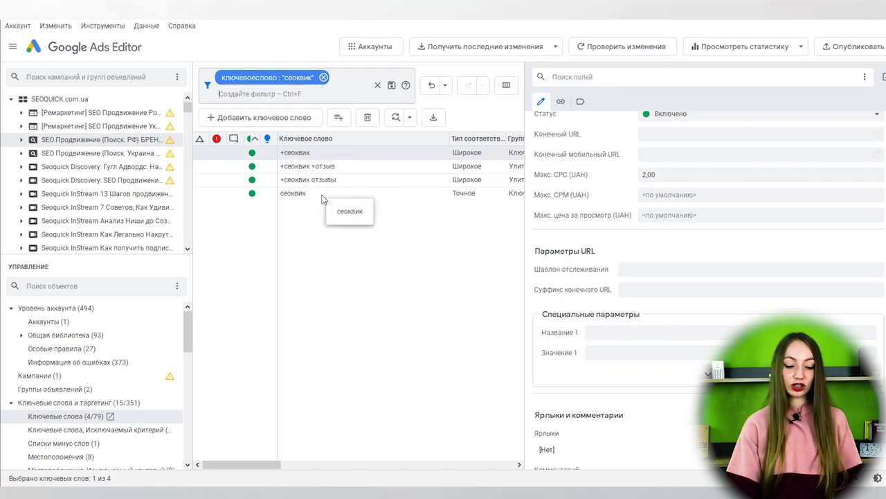
# - Select all keywords matching the сеоквик filter and review their shared editing fields
pyautogui.hotkey('ctrl', 'a')
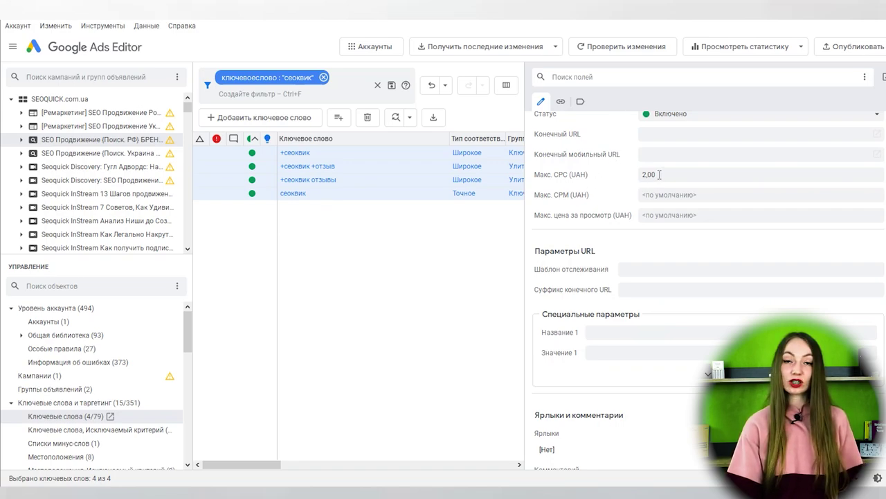
pyautogui.scroll(2, 679, 244)
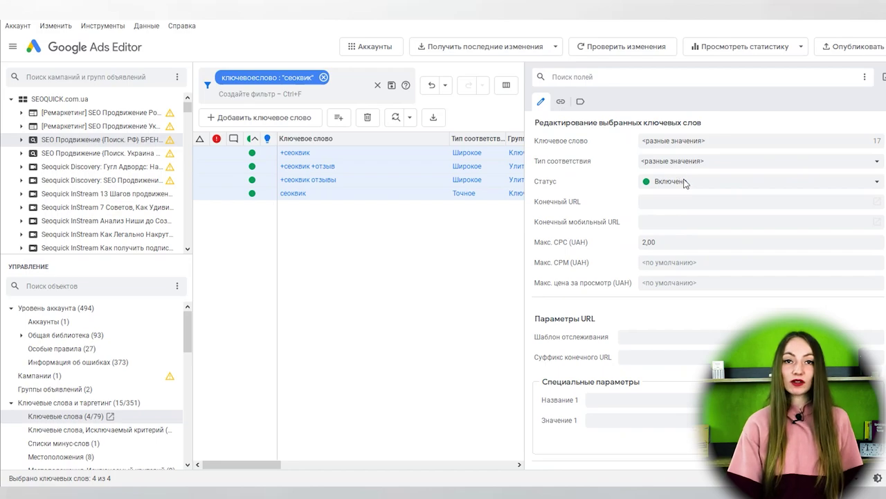
pyautogui.scroll(-4, 678, 198)
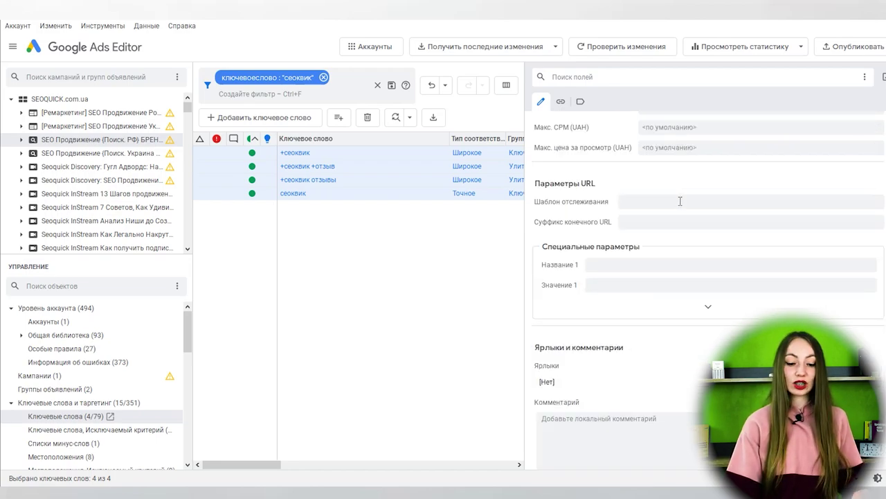
# - Clear the сеоквик filter from the keyword list and look through the available filter fields and functions
pyautogui.click(324, 77)
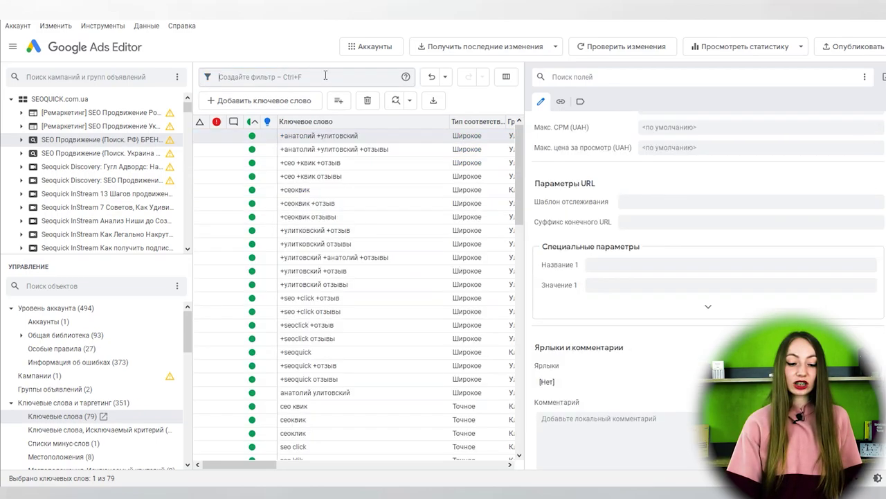
pyautogui.click(217, 80)
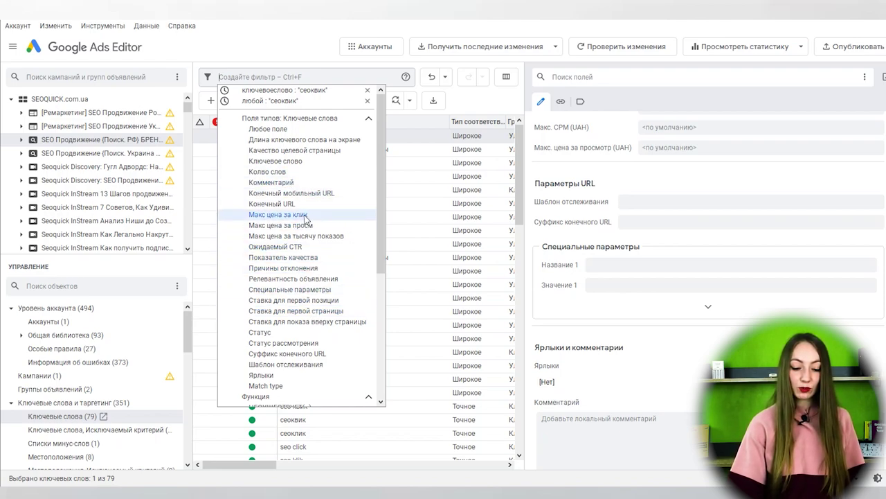
pyautogui.scroll(-2, 305, 235)
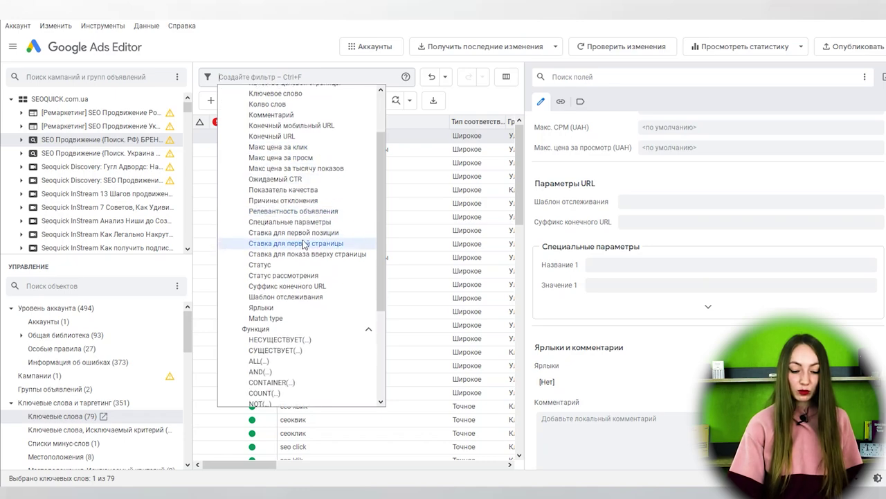
pyautogui.scroll(-5, 303, 253)
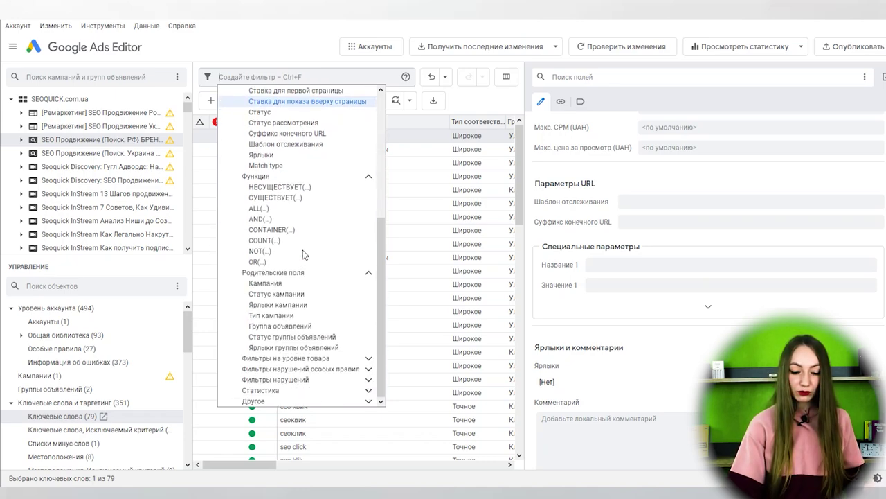
pyautogui.scroll(7, 302, 254)
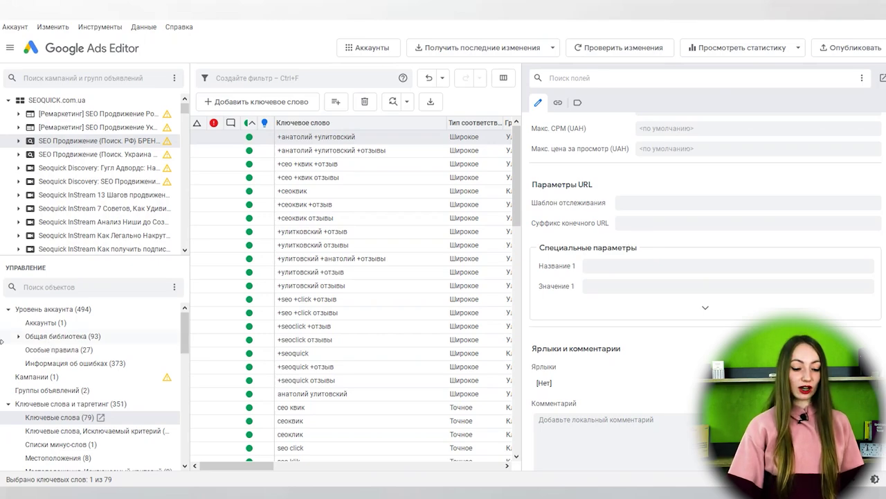
# - Review the object types that can be shown in the management list, hiding Местоположения and showing it again
pyautogui.click(174, 288)
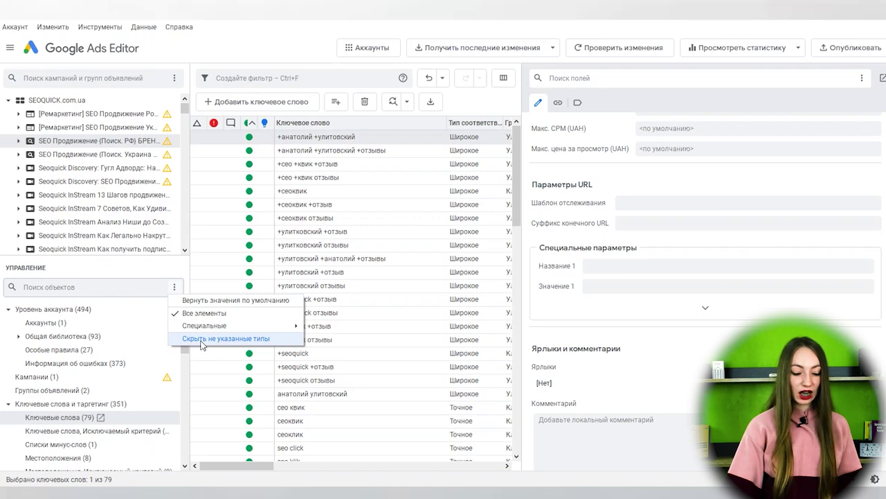
pyautogui.moveTo(211, 328)
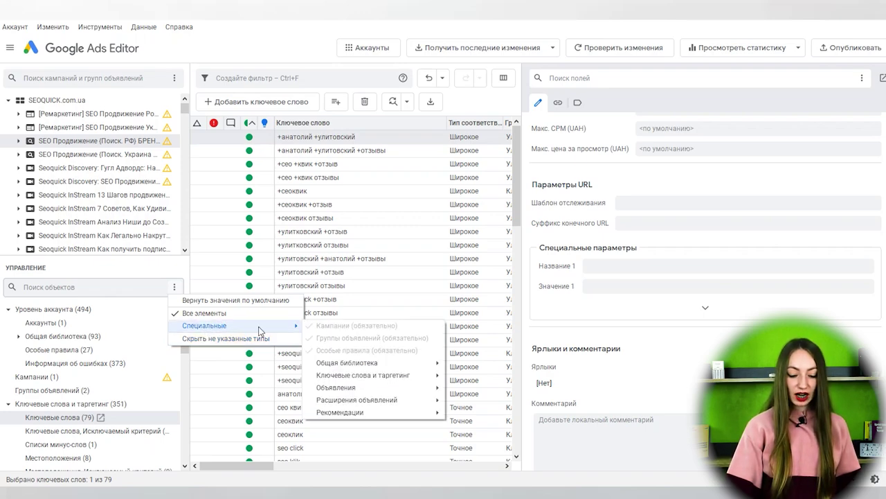
pyautogui.moveTo(377, 367)
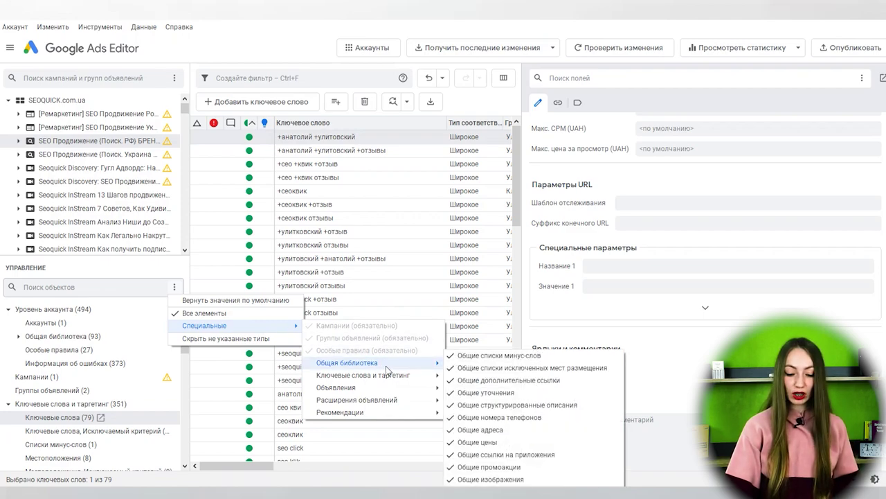
pyautogui.moveTo(395, 380)
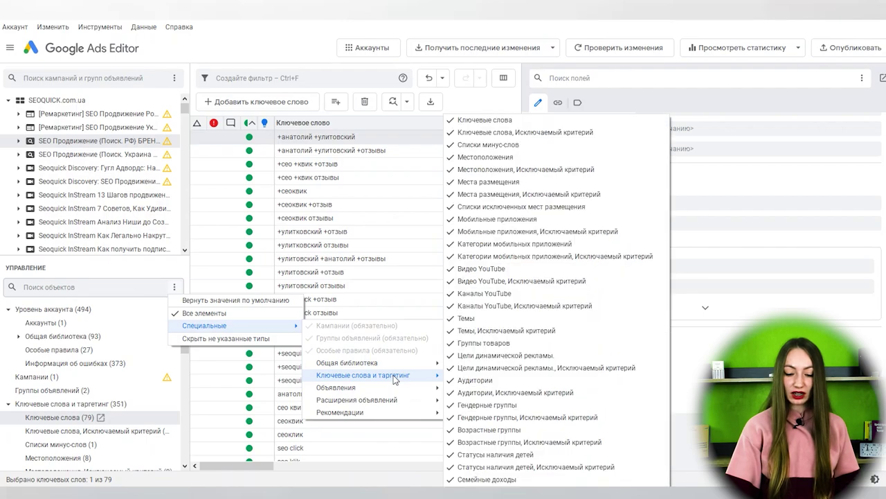
pyautogui.click(498, 161)
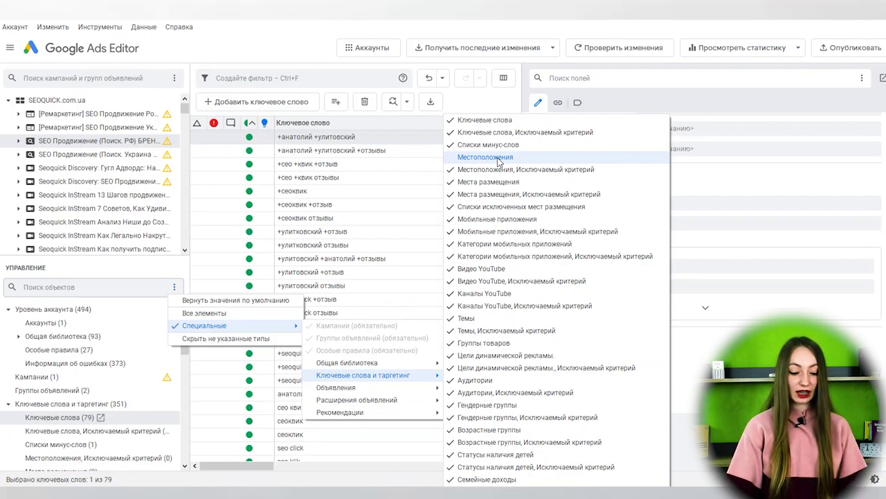
pyautogui.click(499, 161)
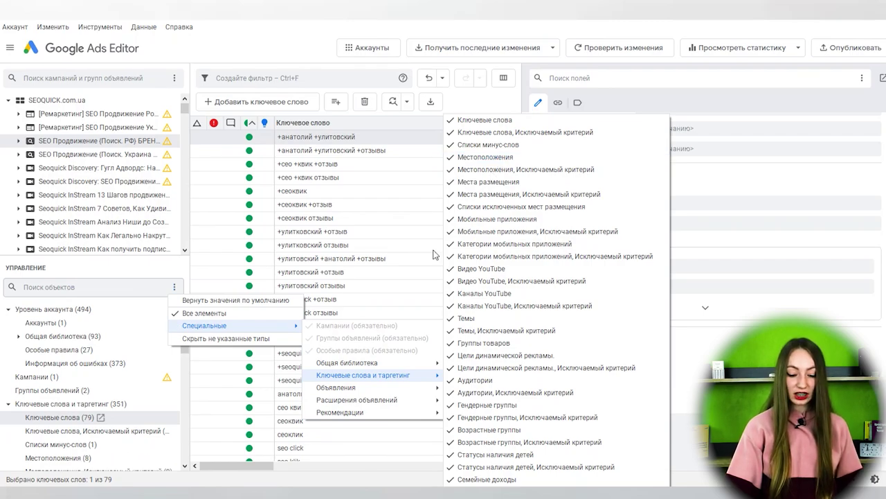
pyautogui.moveTo(385, 397)
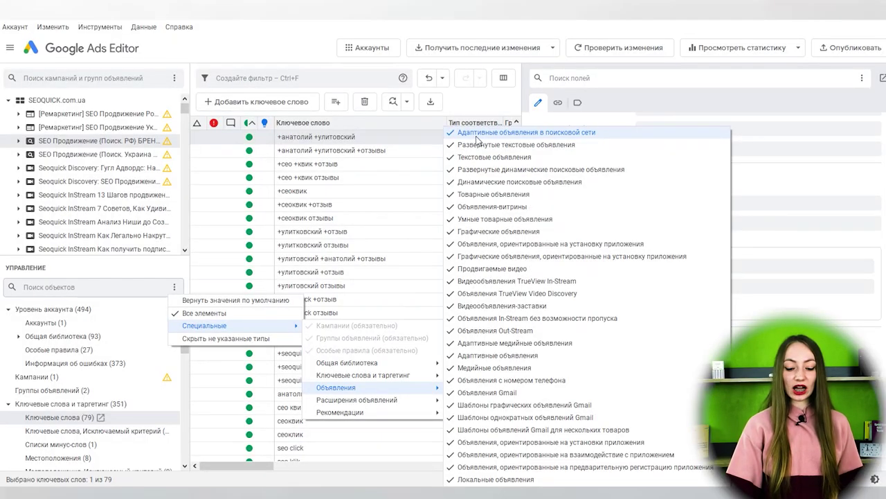
pyautogui.moveTo(382, 405)
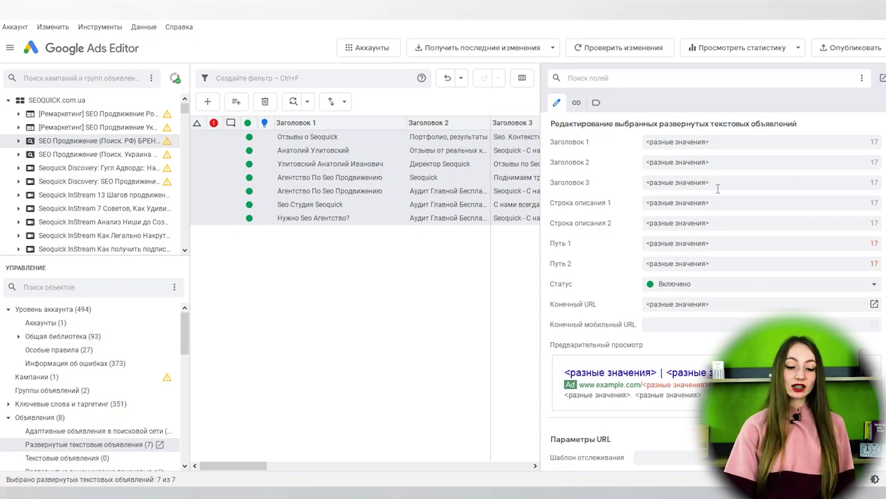
# - Replace the text Директор with nothing in Заголовок 2 of the selected expanded text ads
pyautogui.click(306, 102)
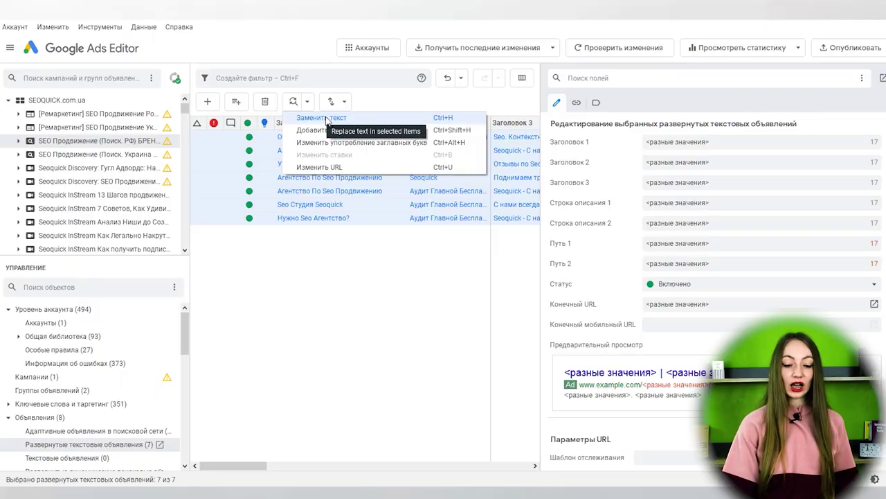
pyautogui.click(324, 117)
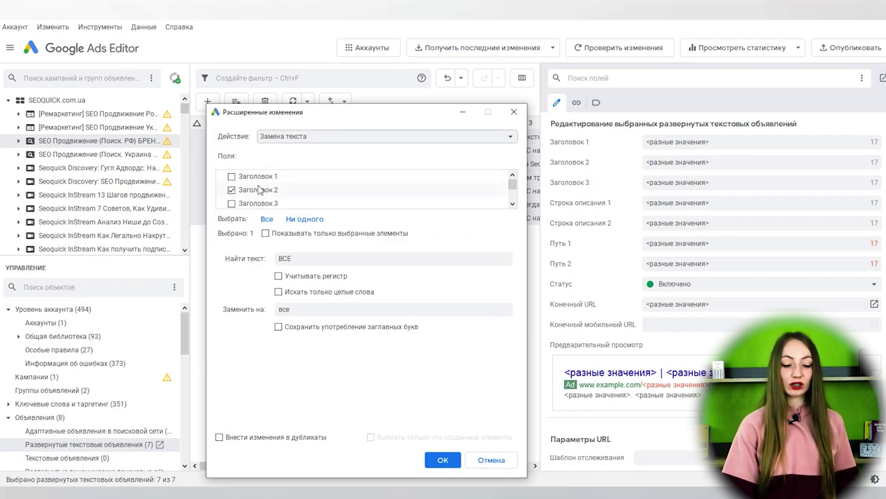
pyautogui.scroll(-1, 258, 191)
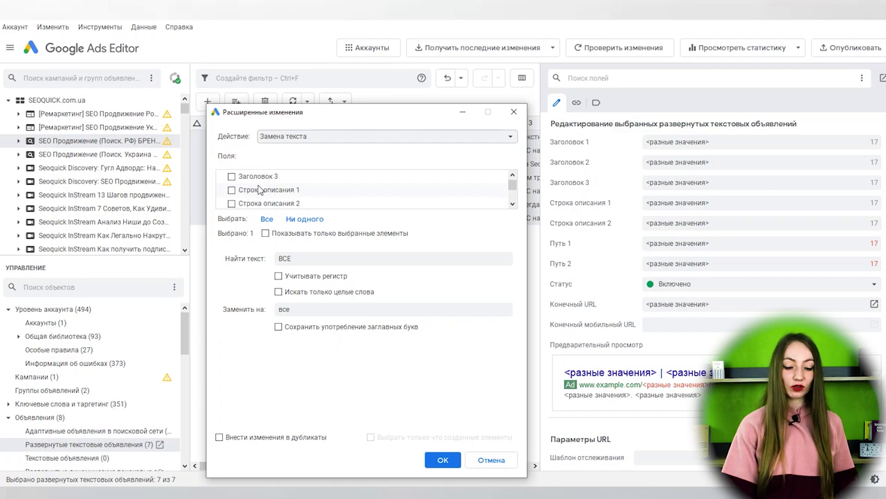
pyautogui.scroll(-1, 273, 194)
pyautogui.scroll(-1, 273, 195)
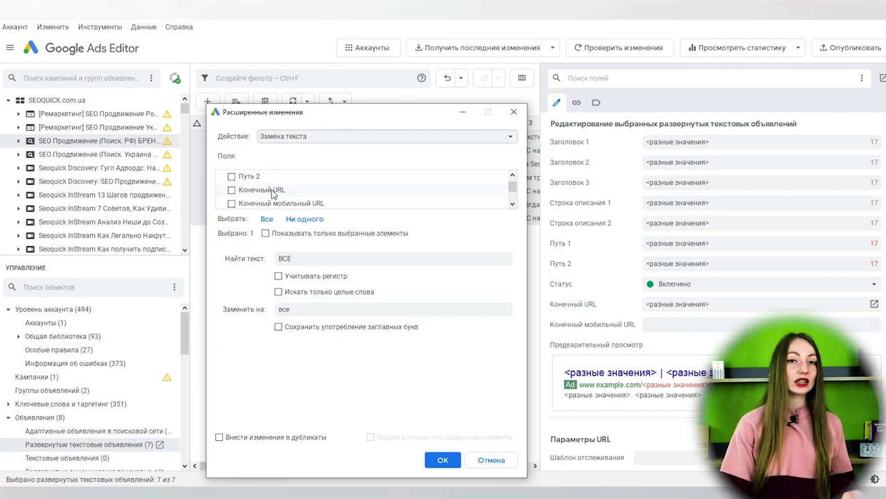
pyautogui.scroll(3, 272, 194)
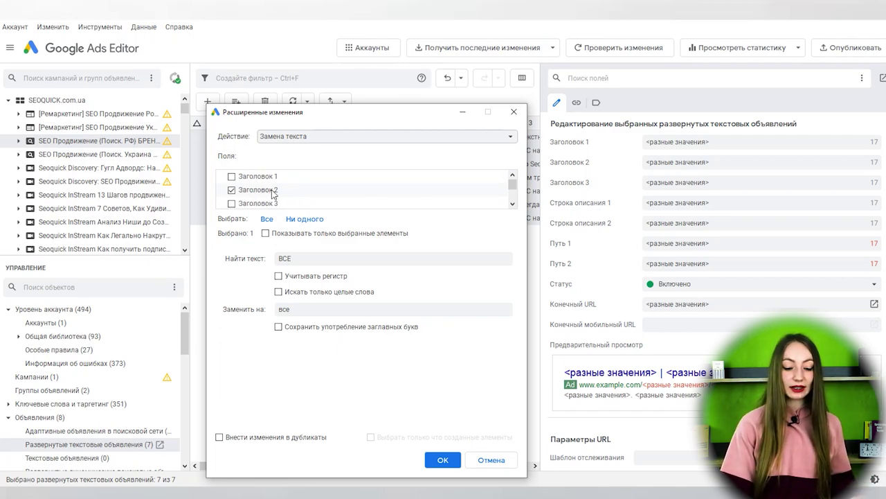
pyautogui.moveTo(340, 120); pyautogui.dragTo(358, 104)
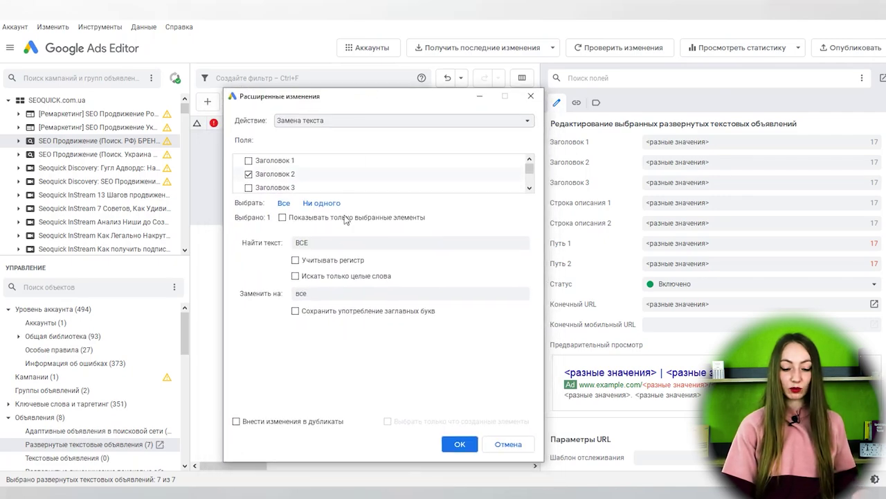
pyautogui.doubleClick(321, 240)
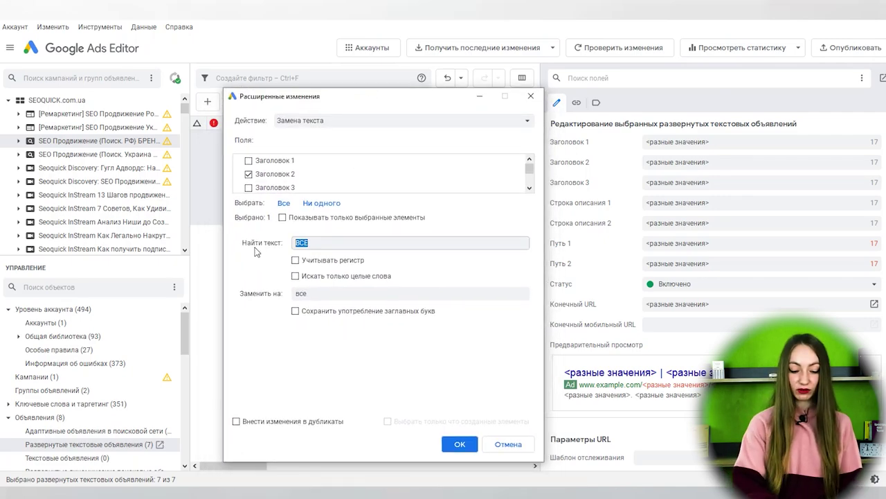
pyautogui.write('Директор')
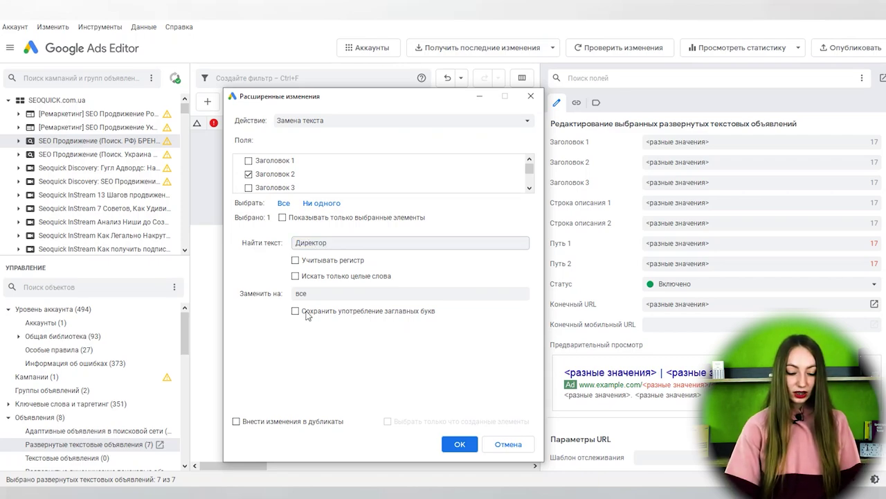
pyautogui.moveTo(311, 294); pyautogui.dragTo(292, 294)
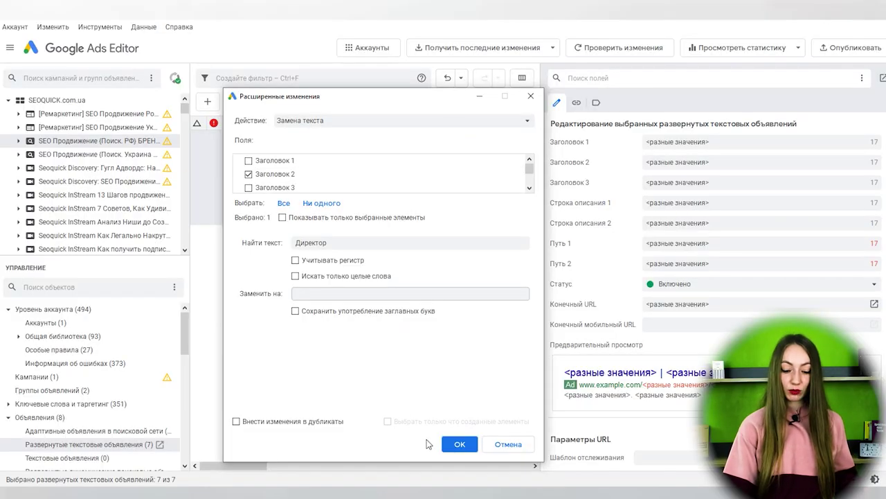
pyautogui.click(459, 444)
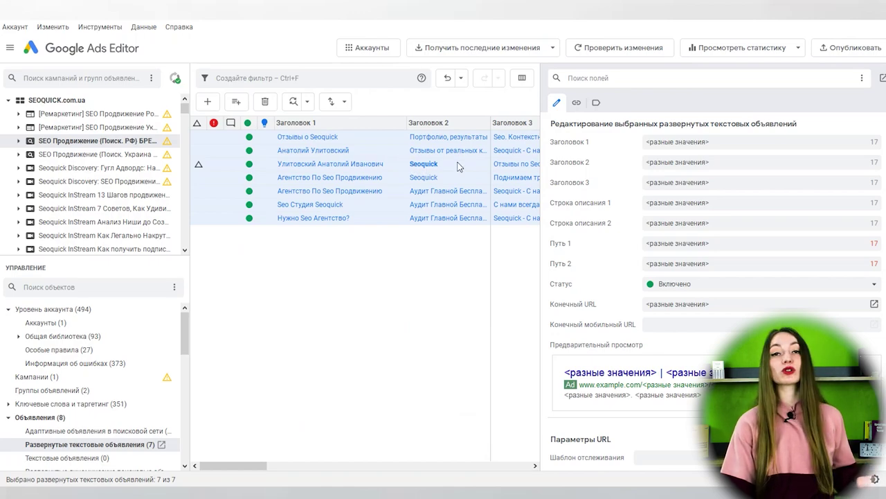
pyautogui.click(710, 223)
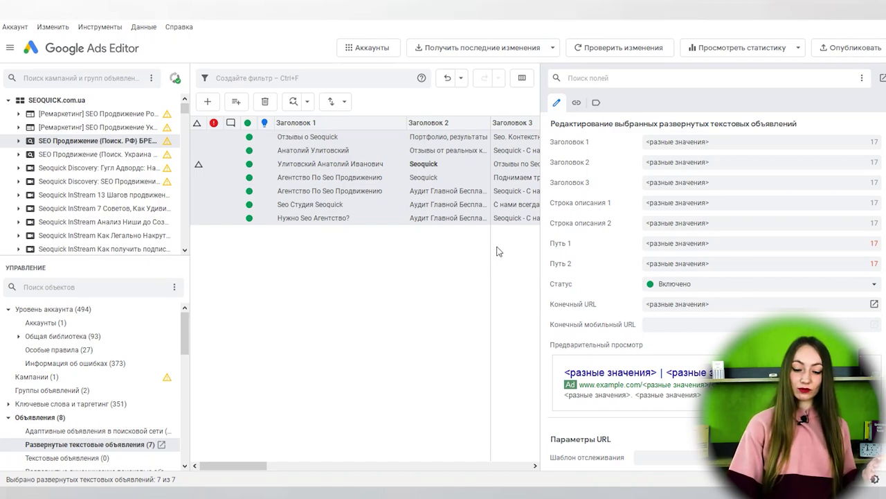
# - Open the campaign's responsive search ad and review its headlines, descriptions, paths, ad quality, status and final URL
pyautogui.doubleClick(60, 141)
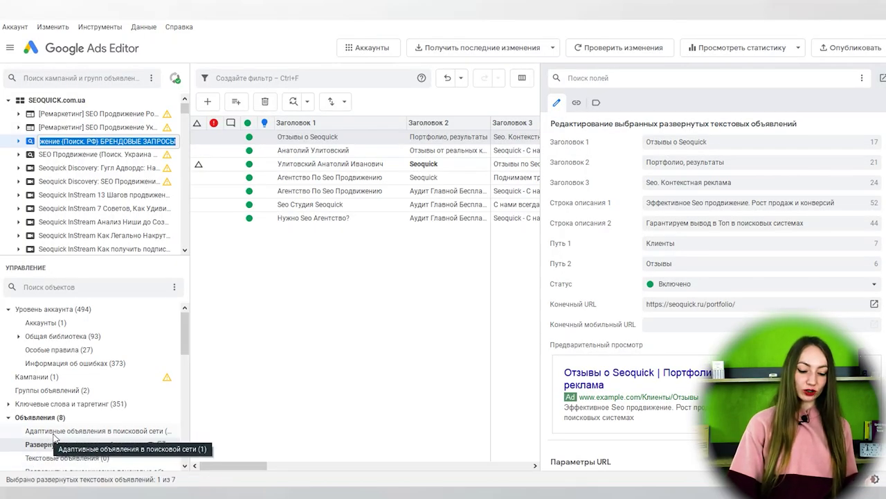
pyautogui.click(55, 431)
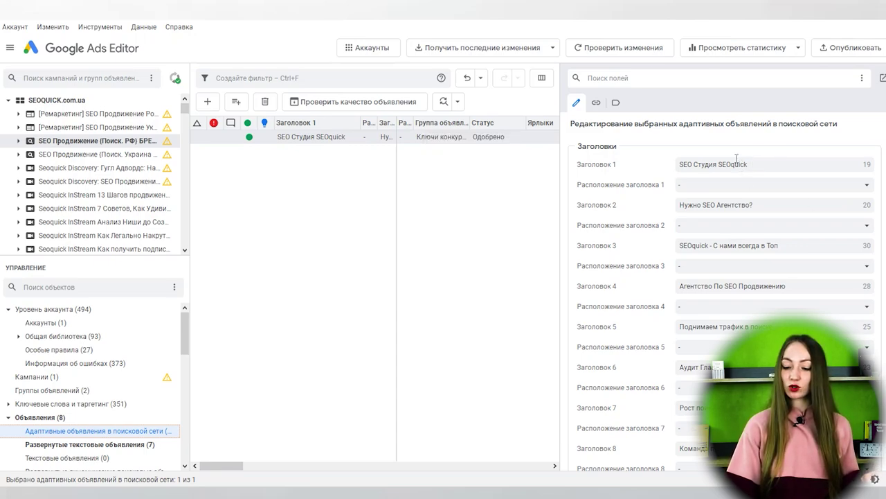
pyautogui.scroll(-5, 720, 193)
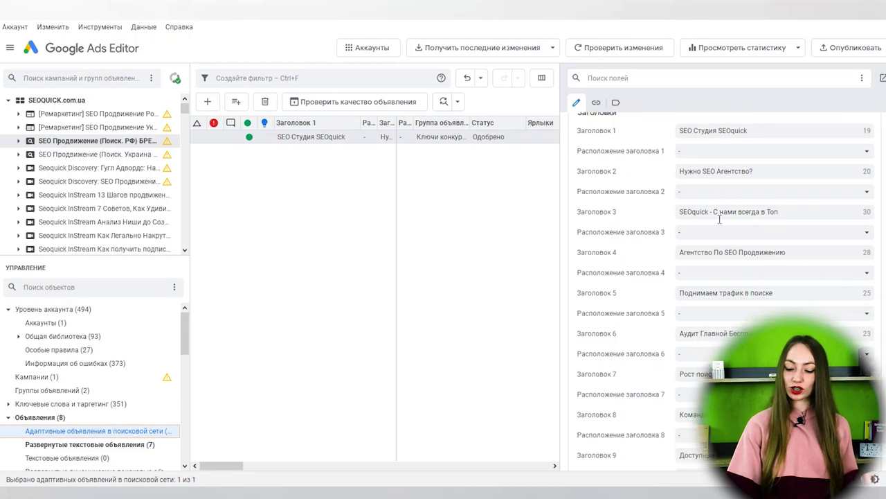
pyautogui.scroll(-9, 722, 248)
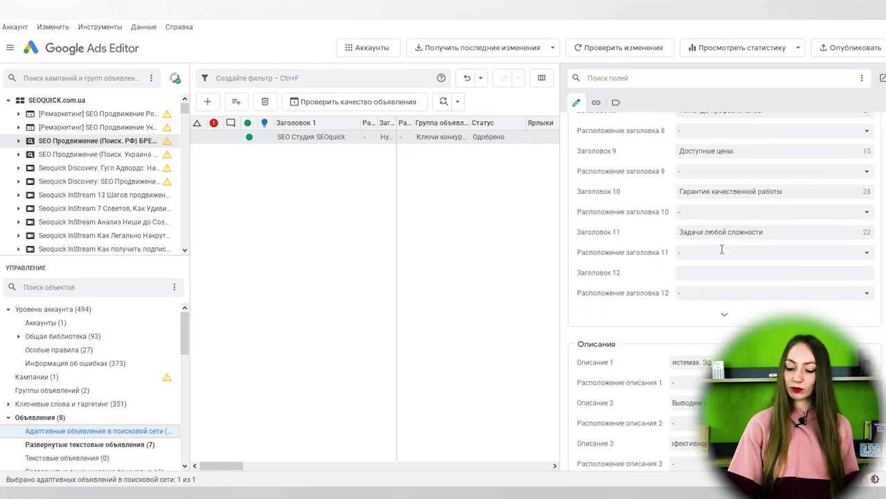
pyautogui.scroll(-1, 707, 273)
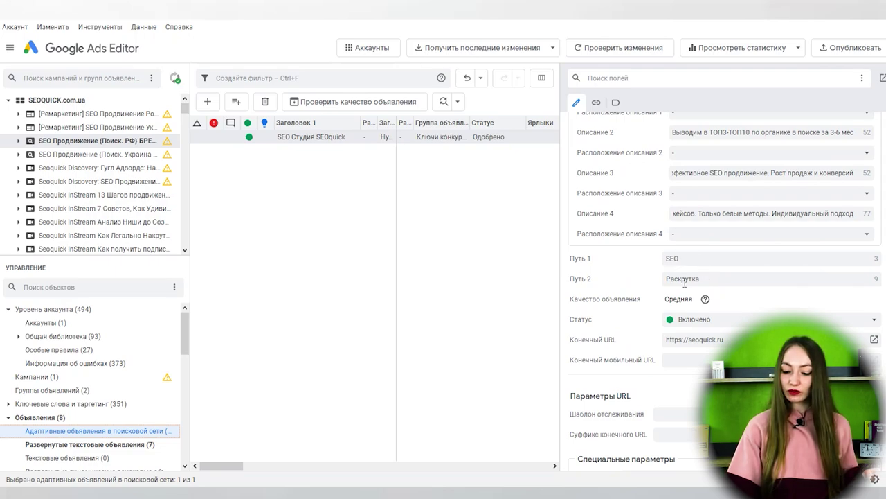
pyautogui.scroll(-1, 682, 282)
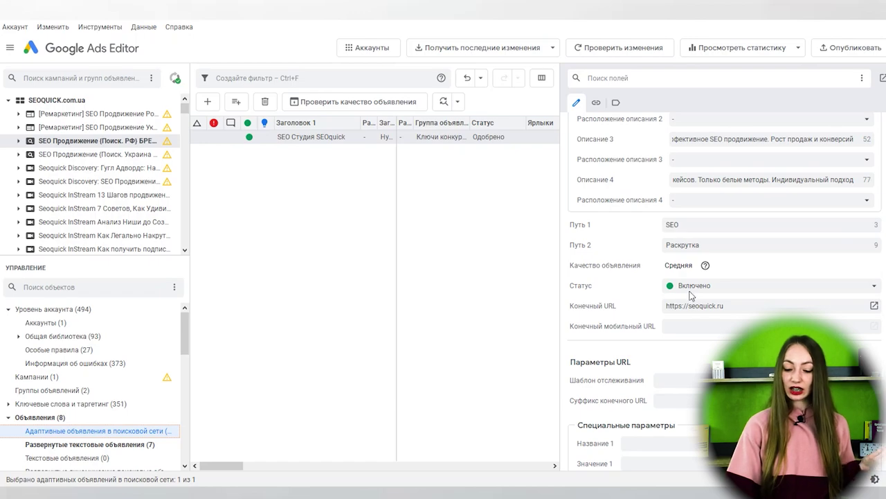
pyautogui.scroll(-3, 699, 319)
# - Enter Звоните as Заголовок 12 of the responsive search ad, then check the neighbouring SEO Продвижение (Поиск. Украина) campaign's ad and return
pyautogui.scroll(14, 700, 315)
pyautogui.scroll(3, 703, 302)
pyautogui.scroll(-3, 703, 302)
pyautogui.click(703, 342)
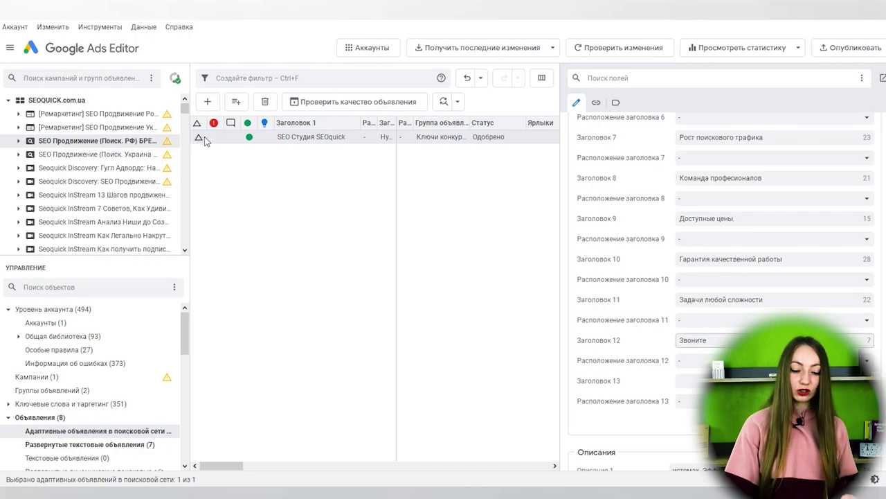
pyautogui.click(88, 154)
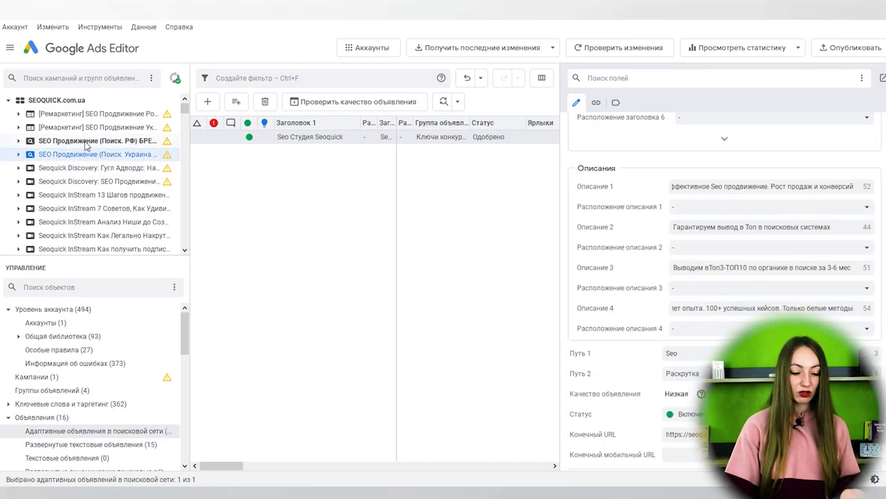
pyautogui.click(86, 141)
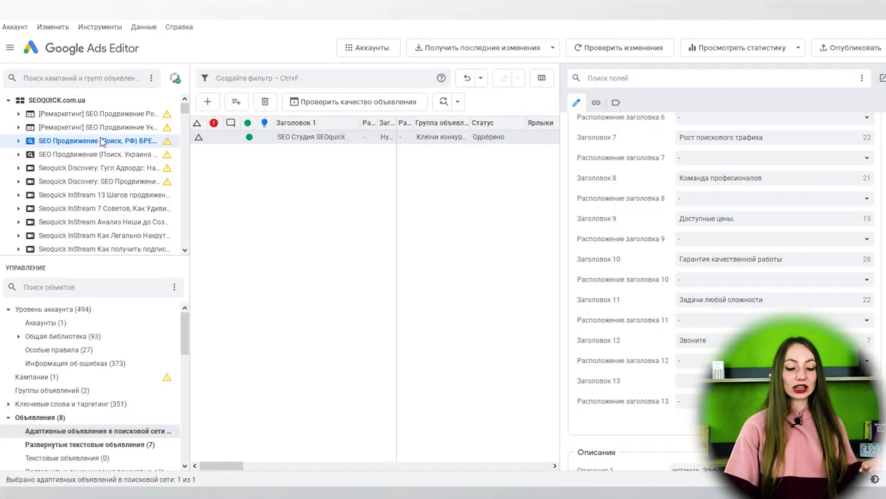
# - Set Путь 1 of the expanded text ad Отзывы о Seoquick to Псмотреть
pyautogui.click(135, 447)
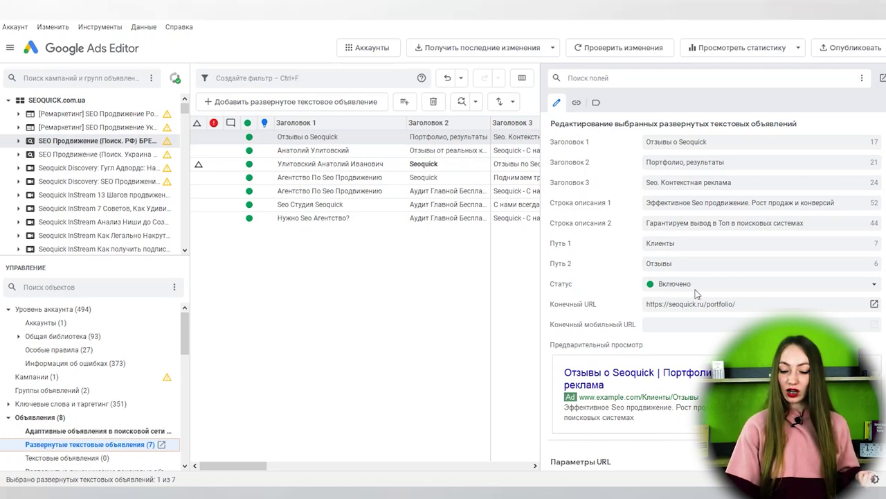
pyautogui.click(690, 243)
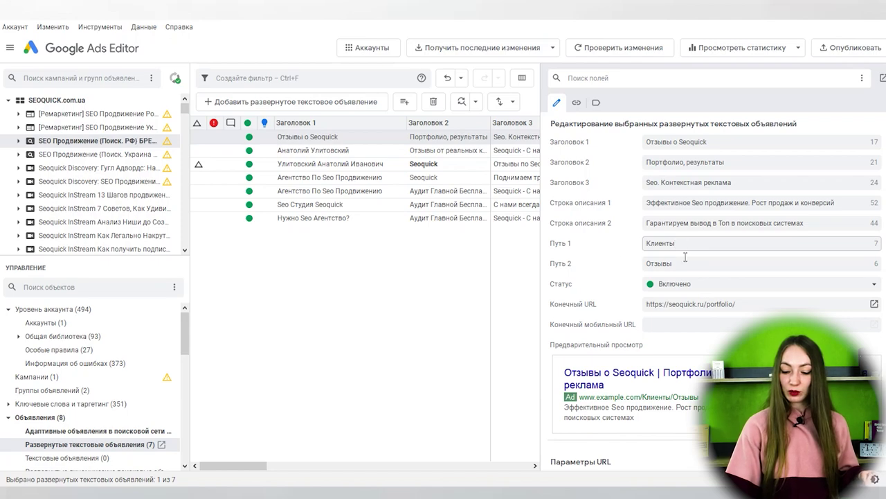
pyautogui.hotkey('ctrl', 'a')
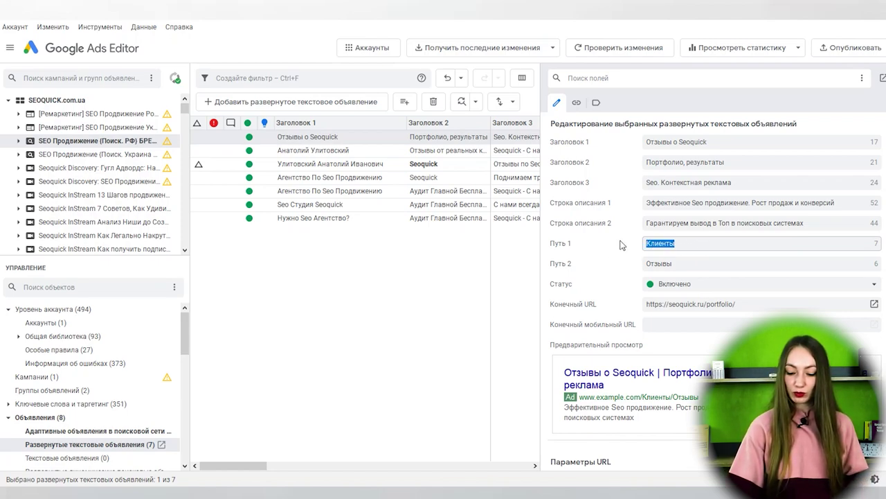
pyautogui.write('Псмотреть')
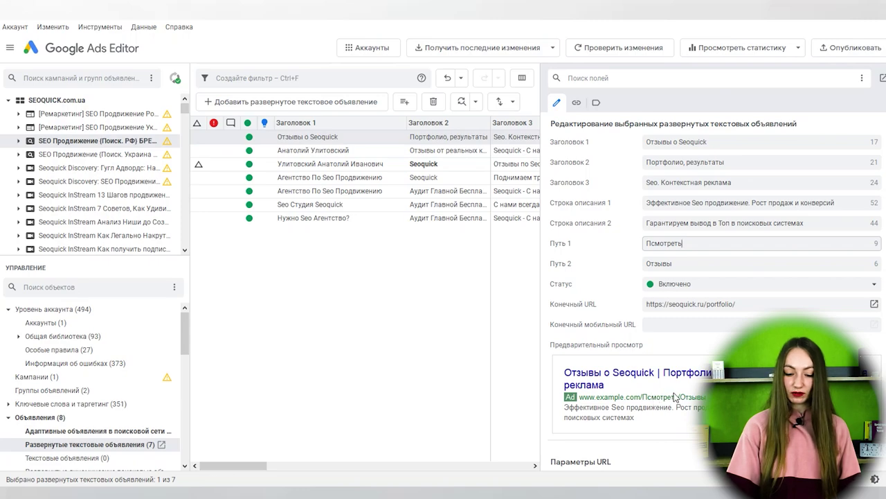
# - Select all the campaign's expanded text ads, review the fields available for bulk text replacement, and close it without applying changes
pyautogui.click(396, 194)
pyautogui.hotkey('ctrl', 'a')
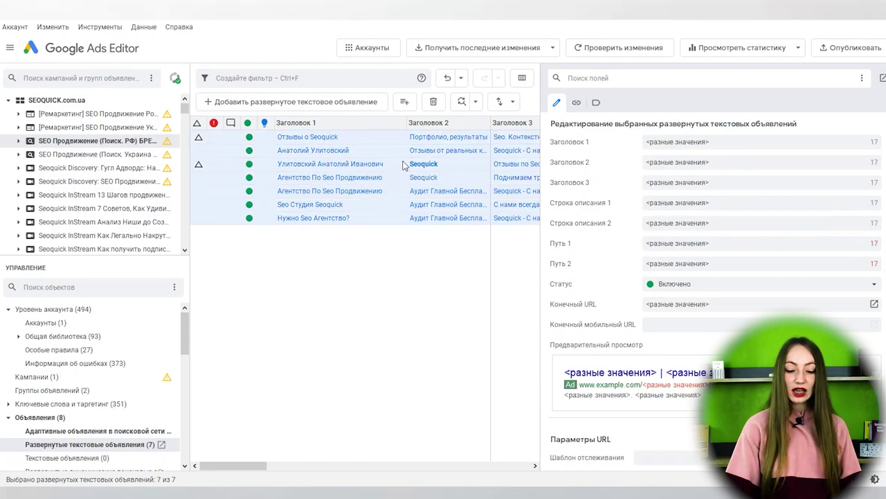
pyautogui.click(461, 102)
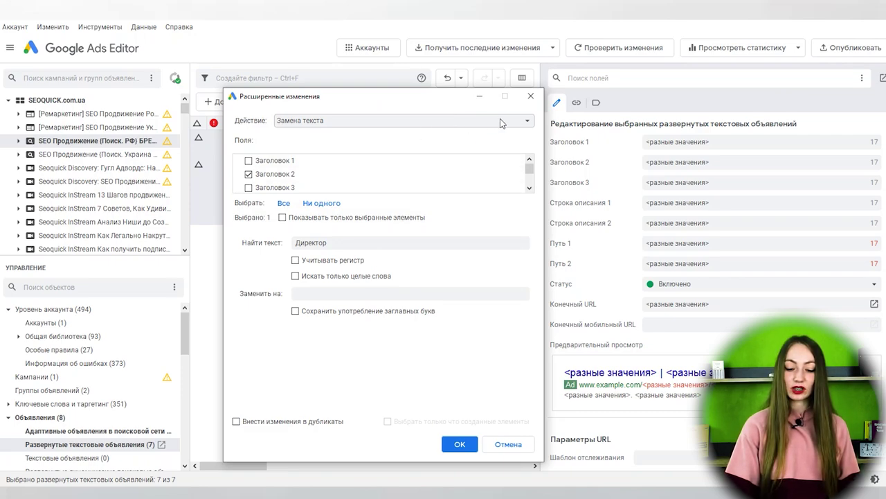
pyautogui.scroll(-1, 290, 181)
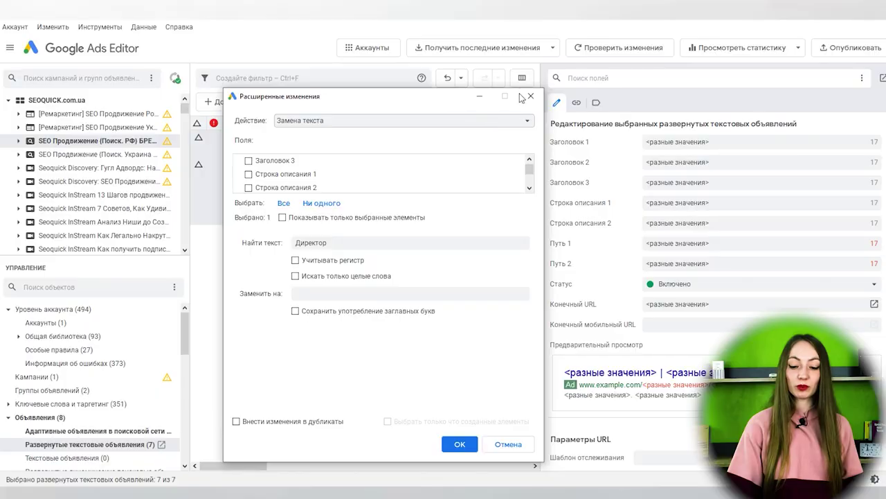
pyautogui.click(532, 98)
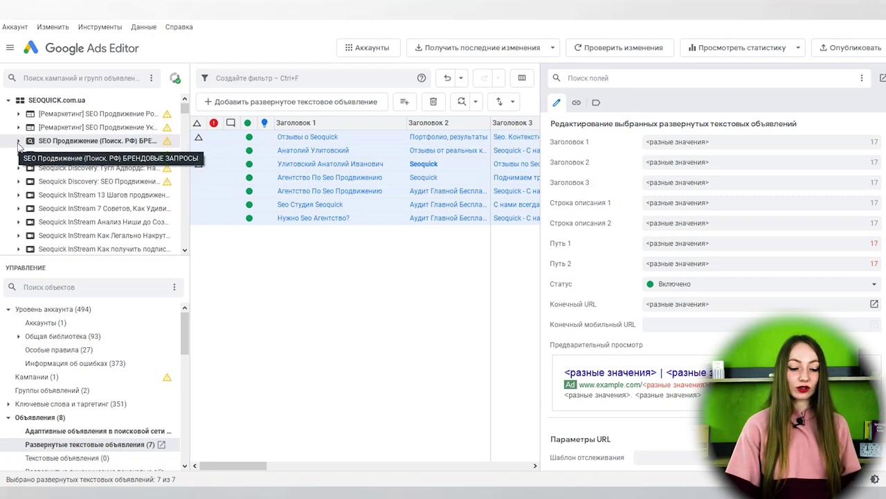
# - Expand the SEO Продвижение (Поиск. РФ) БРЕНДОВЫЕ ЗАПРОСЫ campaign and show the expanded text ads of its Ключи конкуренты ad group
pyautogui.click(19, 142)
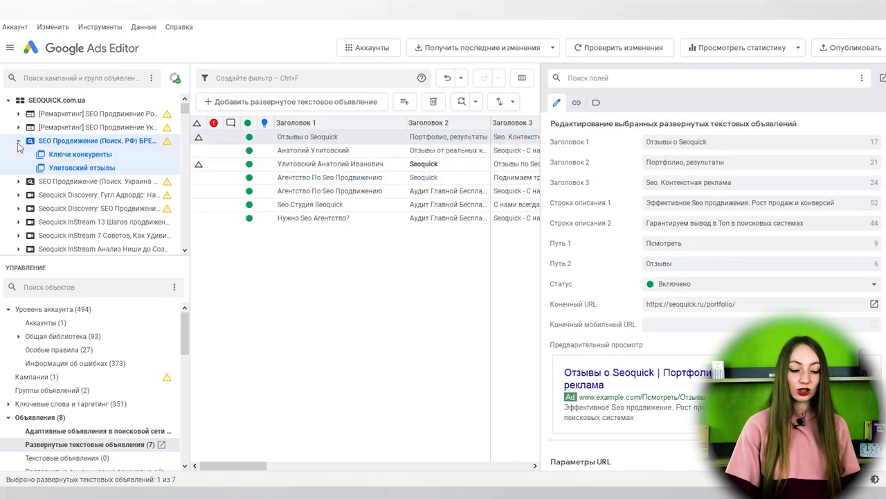
pyautogui.click(76, 144)
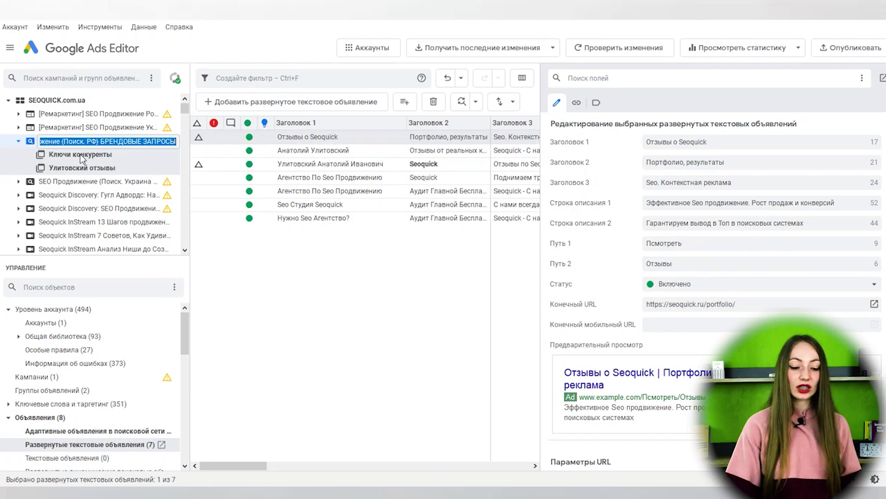
pyautogui.click(81, 156)
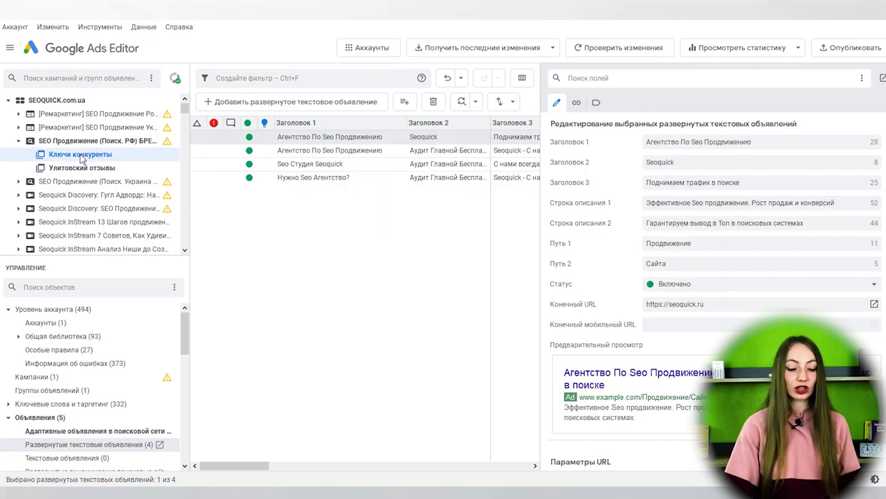
# - Review the options for publishing account changes, comparing the Выбранные кампании and Все кампании scopes, without publishing
pyautogui.click(18, 28)
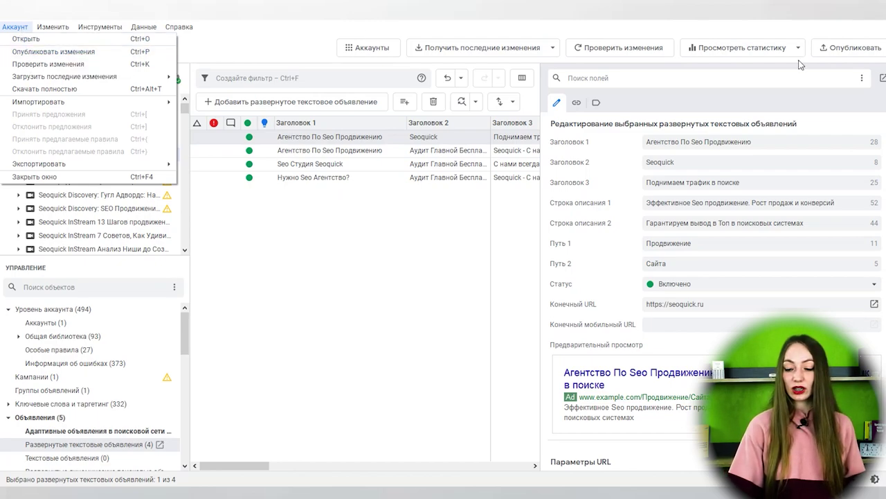
pyautogui.click(801, 31)
pyautogui.click(852, 54)
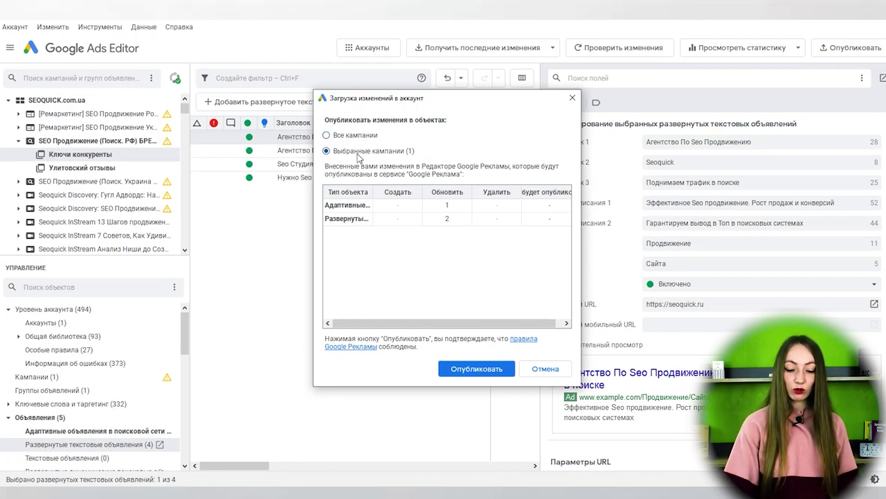
pyautogui.click(359, 140)
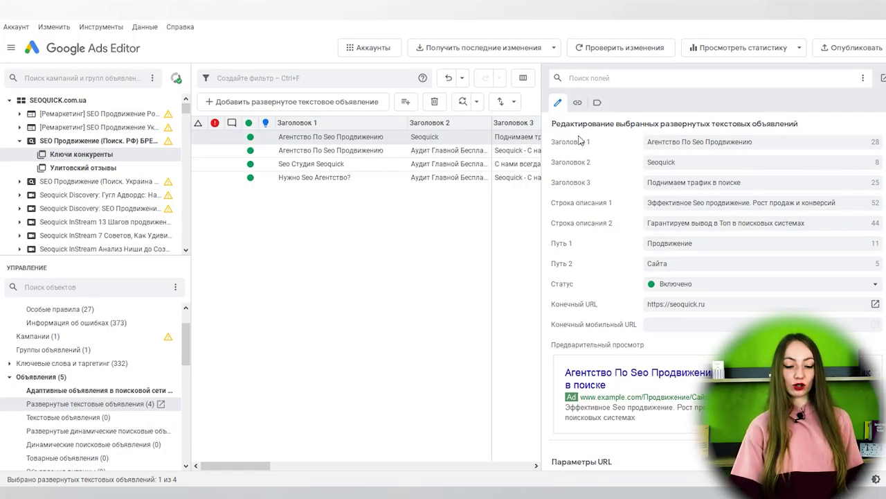
# - Add an expanded text ad to the Ключи конкуренты ad group with SEO-продвижение as Заголовок 1
pyautogui.click(339, 111)
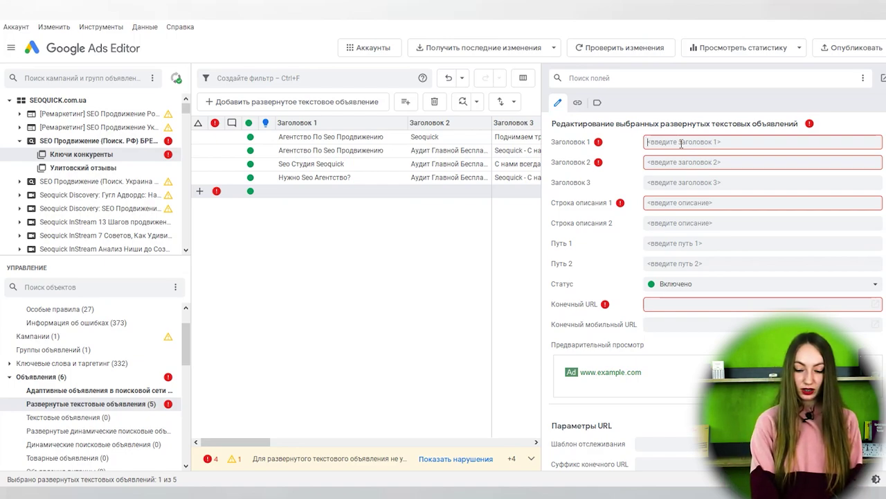
pyautogui.write('SEO-прол')
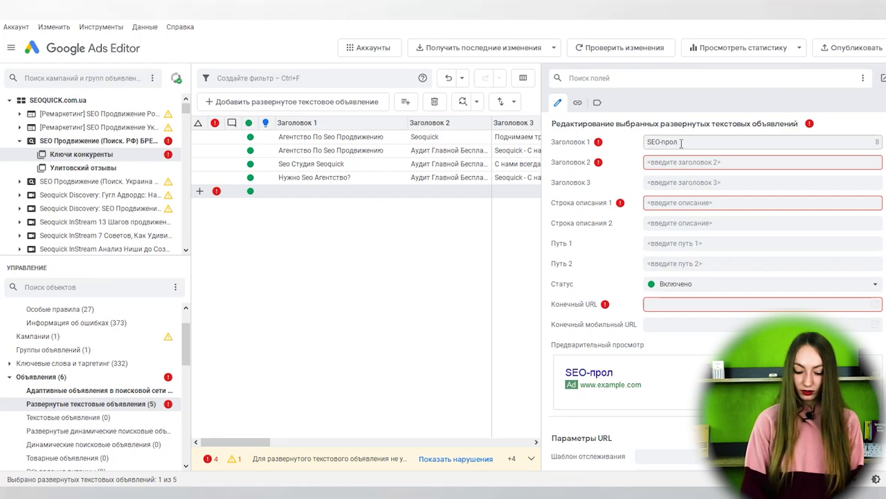
pyautogui.press('BackSpace')
pyautogui.write('д')
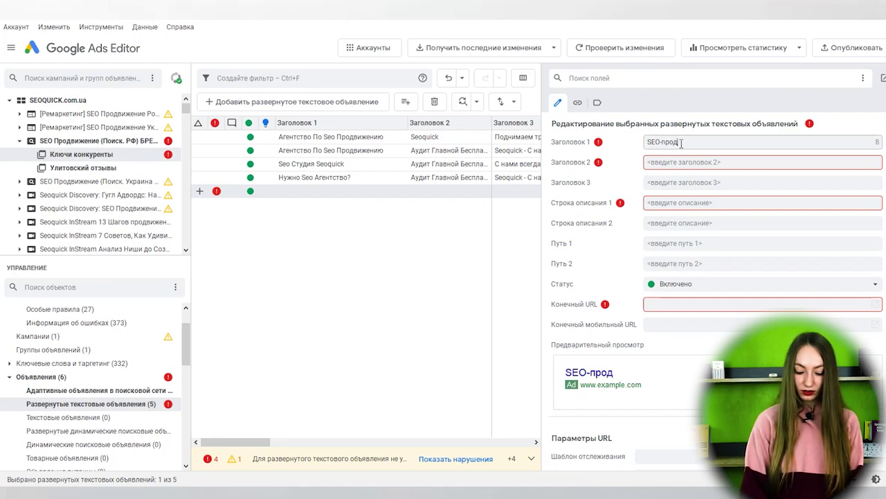
pyautogui.write('вижение')
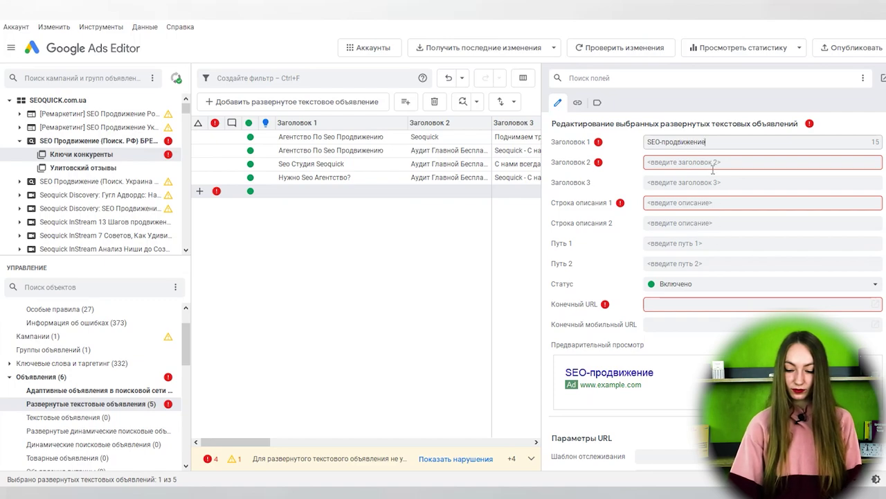
# - Enter Заказать сейчас as Заголовок 2 and Звоните as Заголовок 3 of the new expanded text ad
pyautogui.click(708, 173)
pyautogui.write('З')
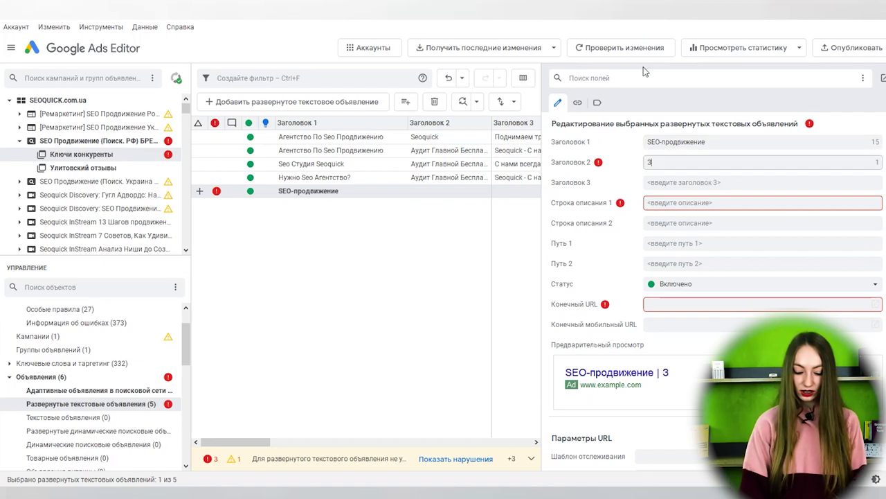
pyautogui.write('аказать сейчас')
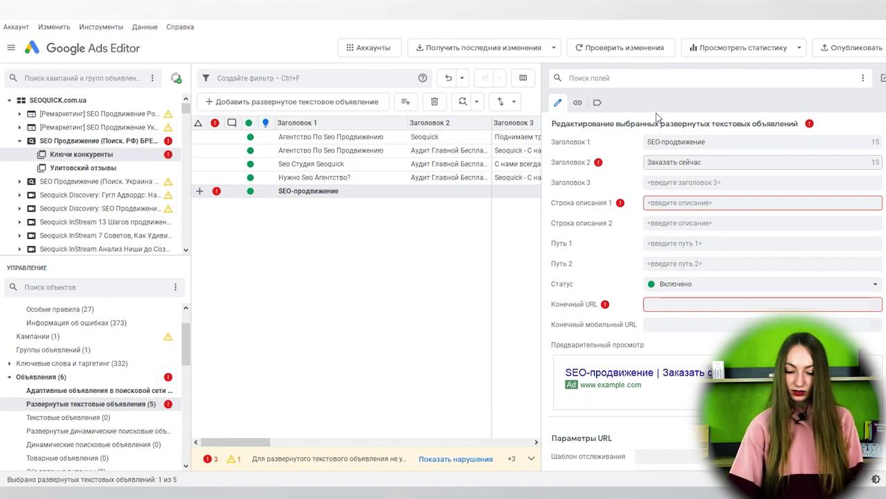
pyautogui.click(666, 187)
pyautogui.write('Звоните')
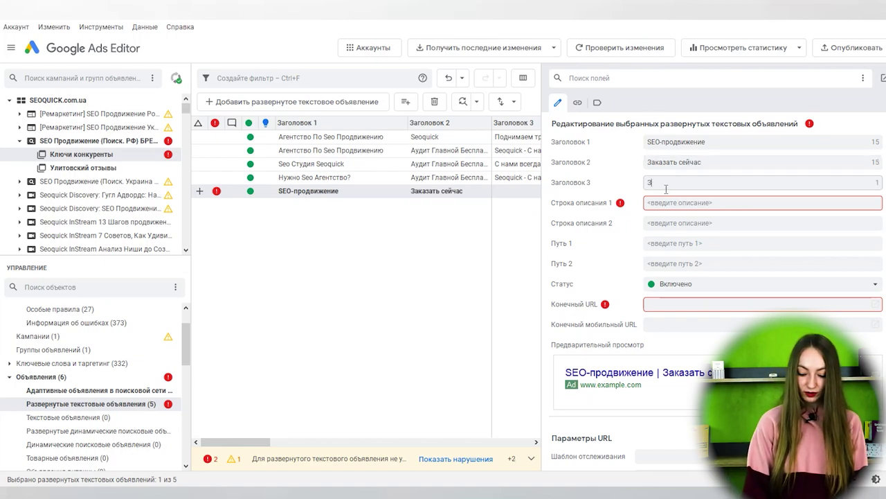
pyautogui.click(723, 204)
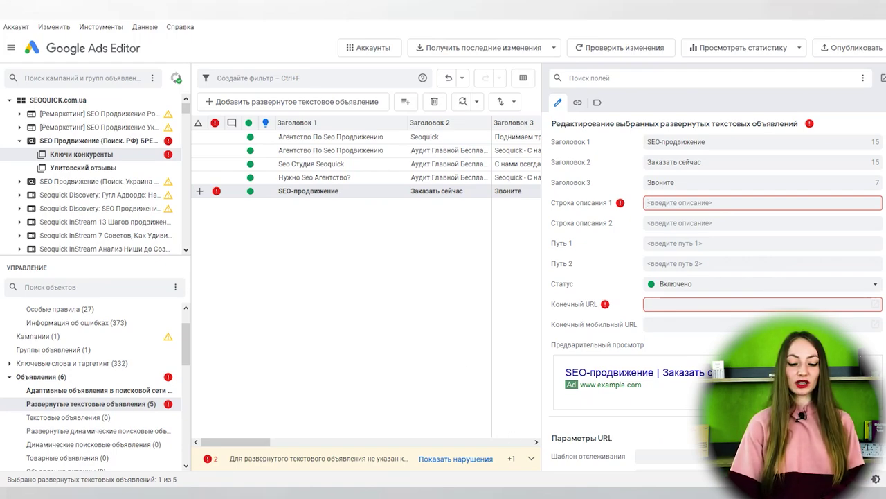
# - Delete the new SEO-продвижение expanded text ad from the Ключи конкуренты ad group
pyautogui.rightClick(338, 195)
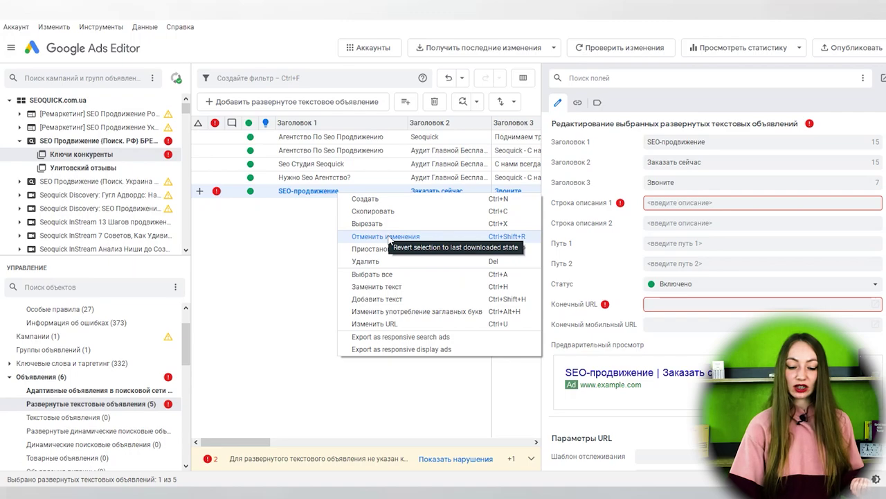
pyautogui.click(366, 262)
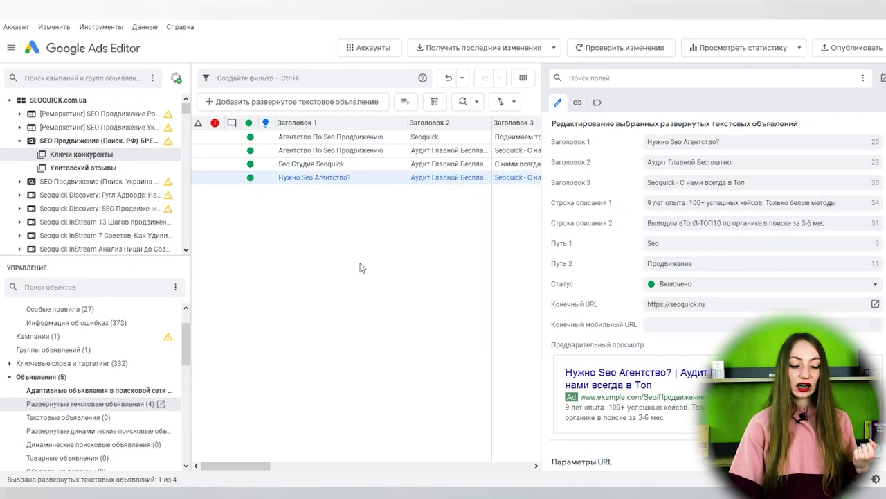
# - Add a responsive search ad to the Ключи конкуренты ad group with SEO-продвижение as Заголовок 1, pinned to position 1
pyautogui.click(69, 392)
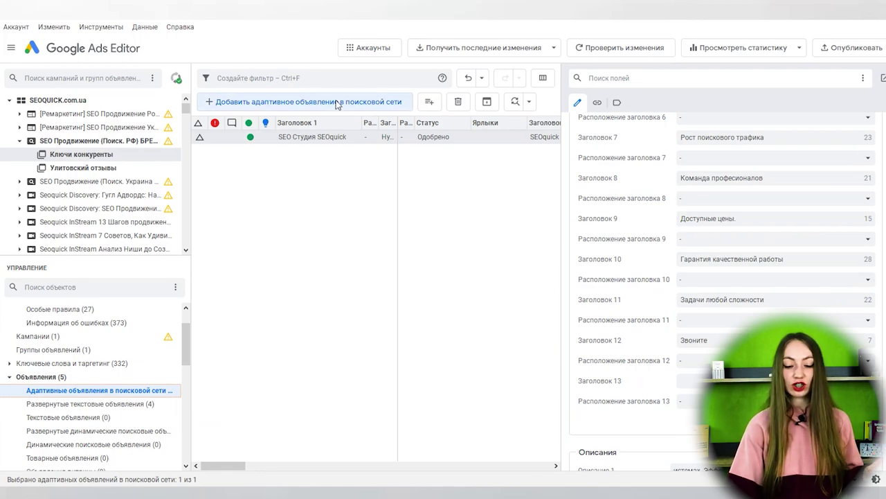
pyautogui.hotkey('ctrl', 'shift', 'n')
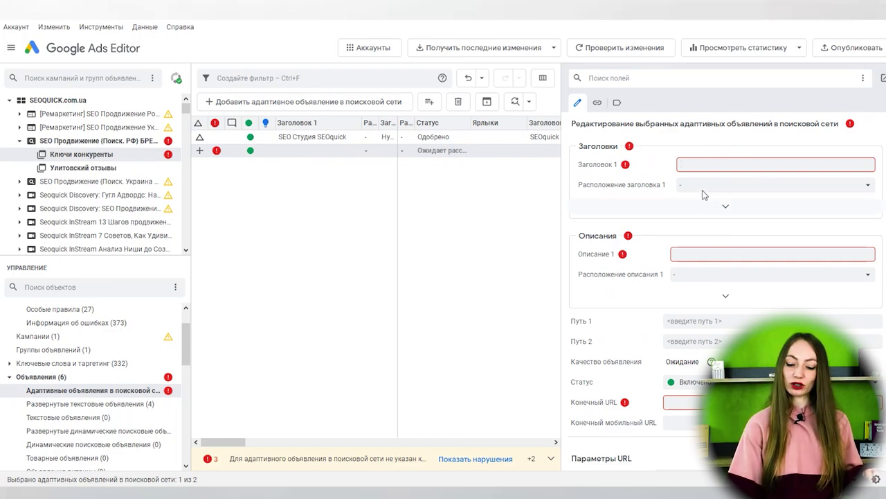
pyautogui.click(697, 163)
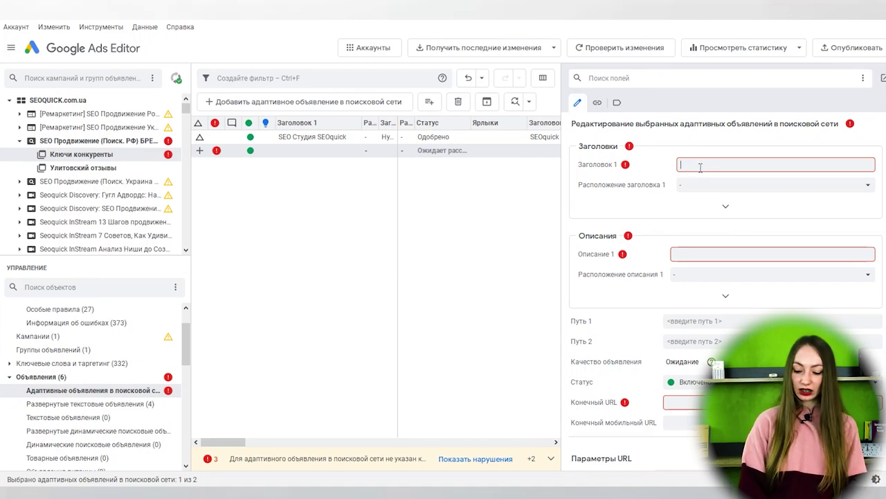
pyautogui.write('SEO-продвижение')
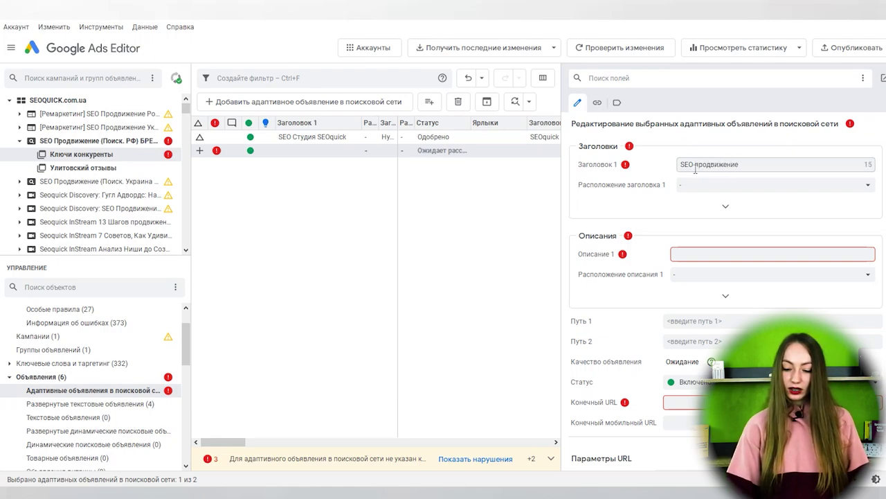
pyautogui.click(707, 185)
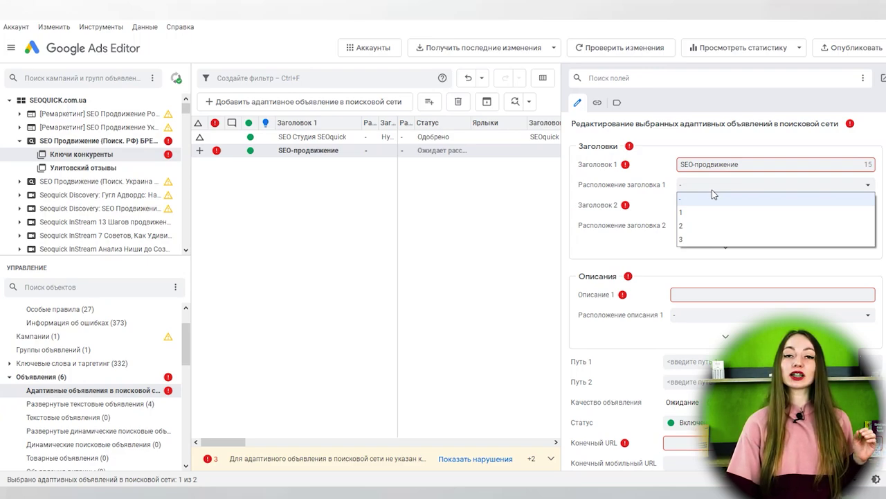
pyautogui.click(705, 214)
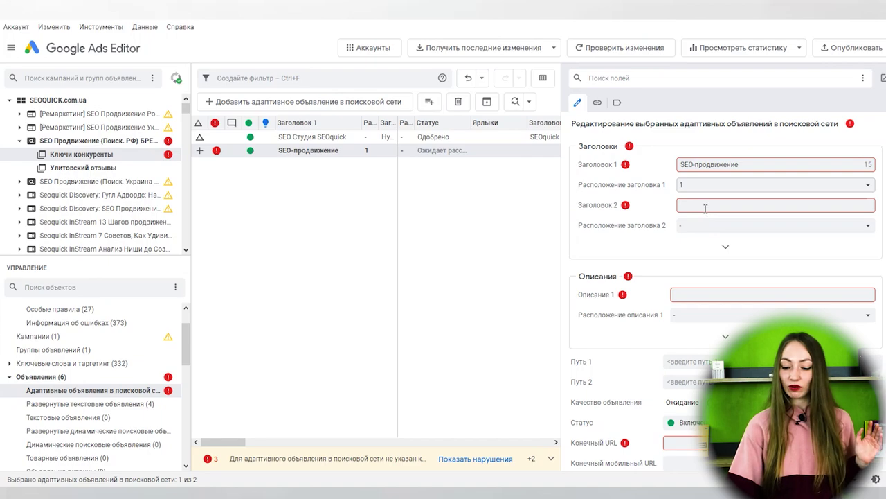
# - Show all headline fields of the new responsive search ad and enter Заказать as Заголовок 2
pyautogui.click(726, 248)
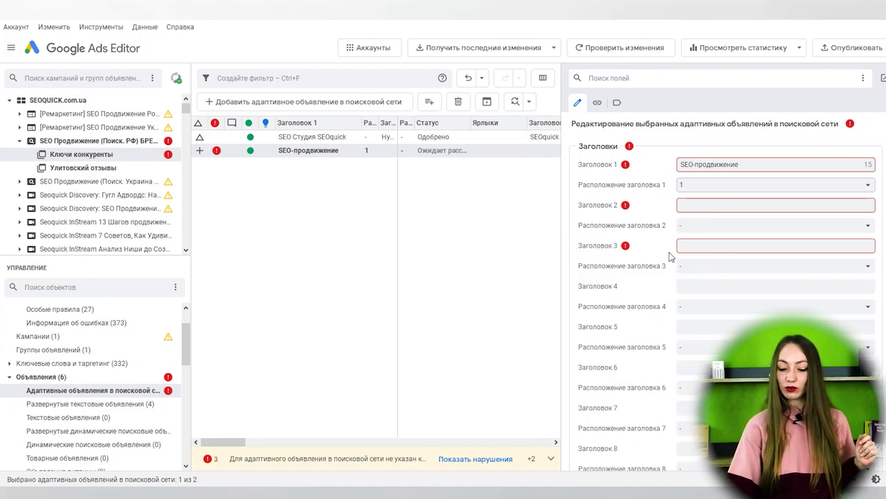
pyautogui.scroll(-5, 665, 284)
pyautogui.scroll(-3, 664, 285)
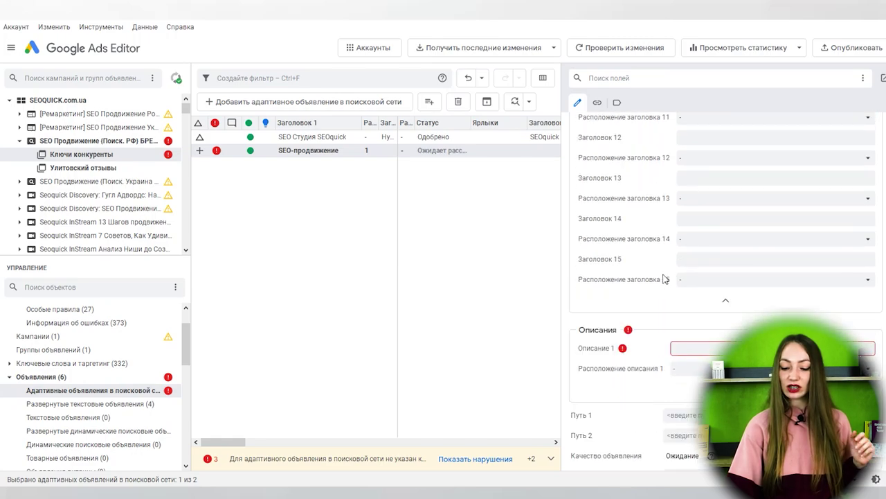
pyautogui.scroll(8, 696, 284)
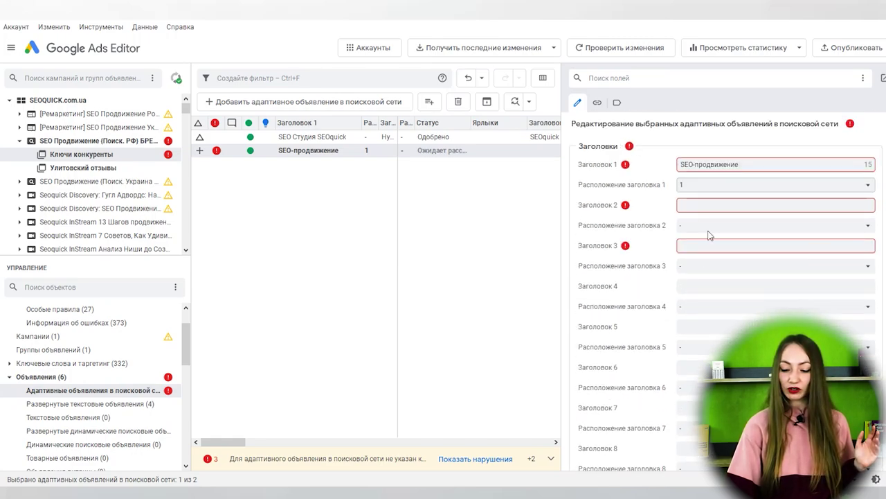
pyautogui.click(706, 206)
pyautogui.write('3')
pyautogui.write('аказать')
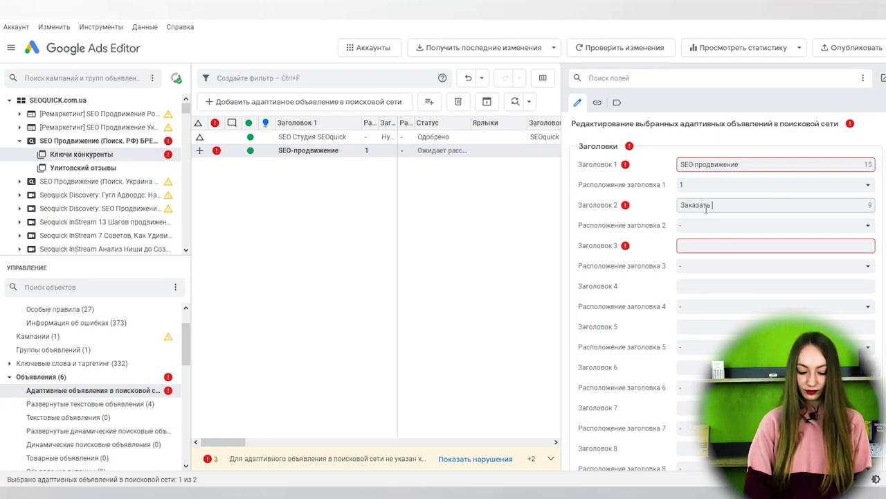
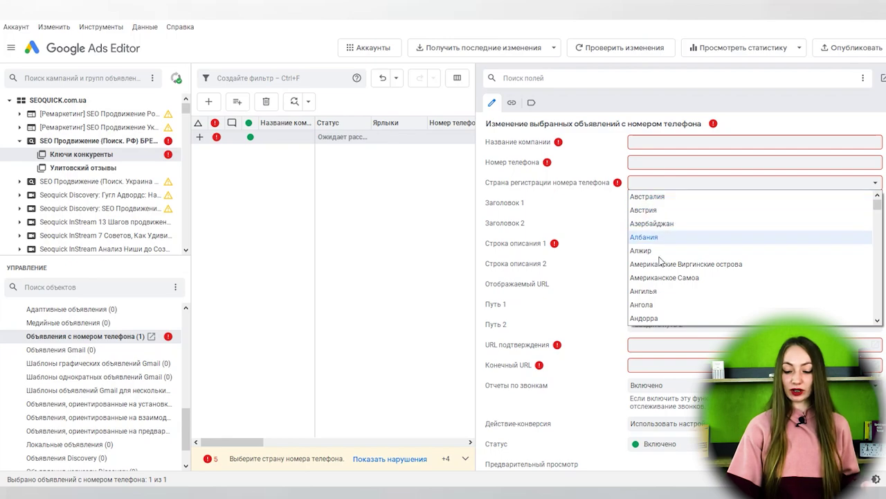
# - Look through the phone number countries for the new call ad and delete that ad from the Ключи конкуренты ad group
pyautogui.scroll(-4, 655, 240)
pyautogui.click(582, 219)
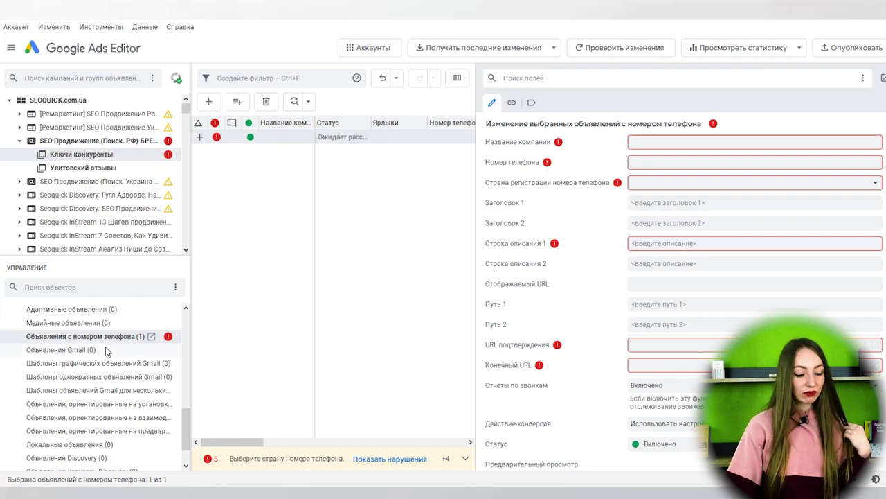
pyautogui.scroll(3, 107, 352)
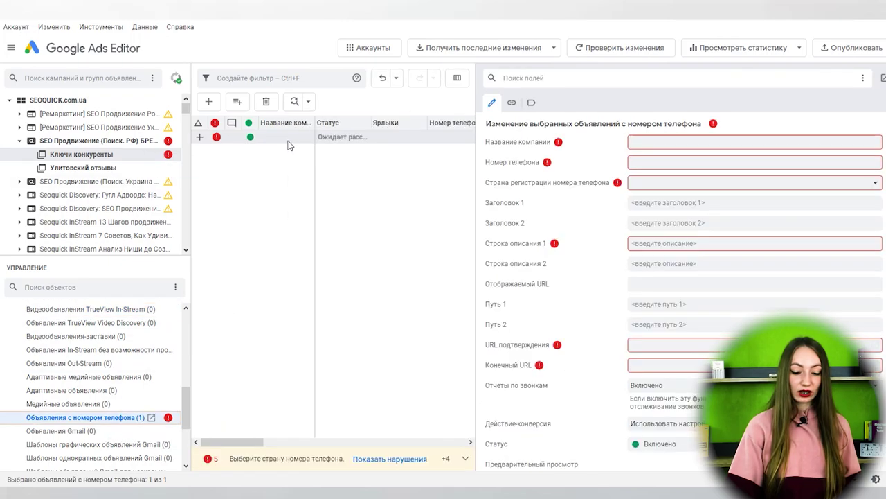
pyautogui.rightClick(288, 139)
pyautogui.press('Escape')
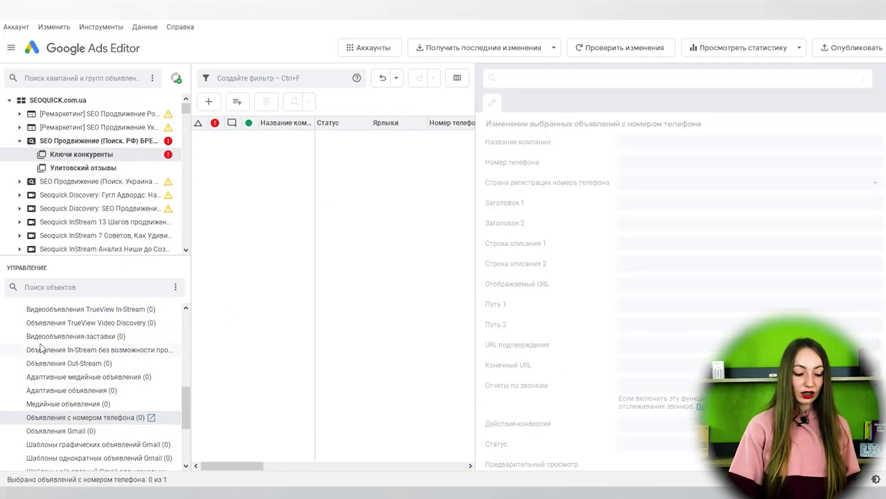
# - Review the ad extension types and the sitelinks (Дополнительные ссылки) for the SEO Продвижение (Поиск. РФ) campaign and its Ключи конкуренты ad group
pyautogui.scroll(3, 30, 346)
pyautogui.click(9, 337)
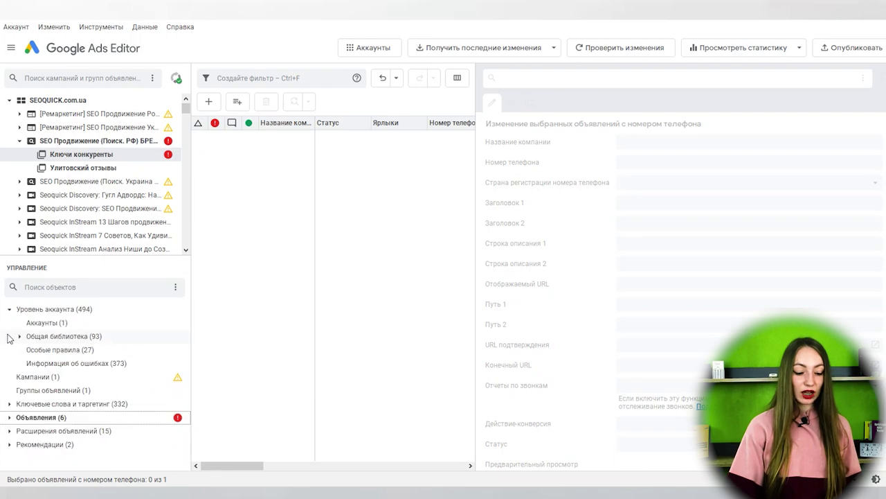
pyautogui.click(10, 432)
pyautogui.scroll(-3, 10, 435)
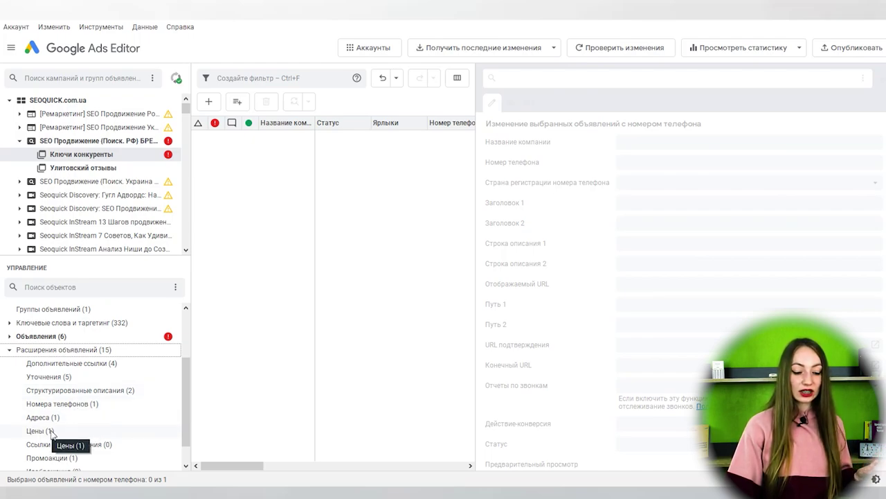
pyautogui.scroll(-1, 52, 433)
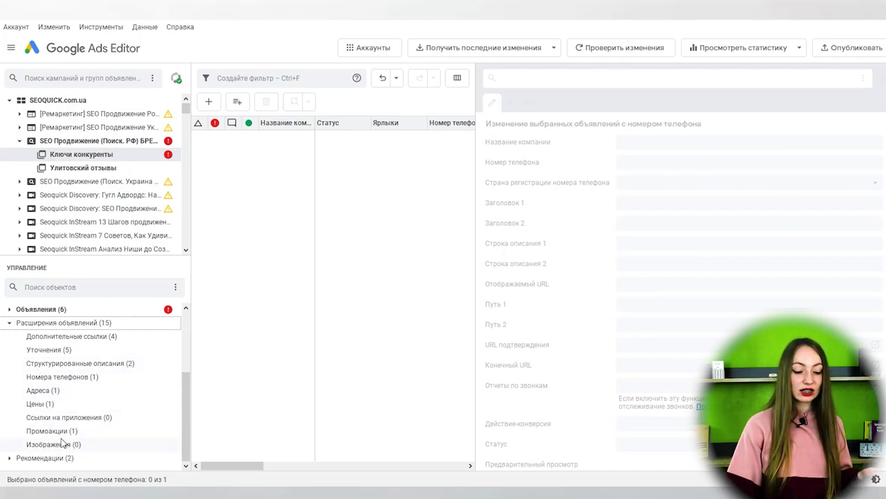
pyautogui.scroll(3, 60, 422)
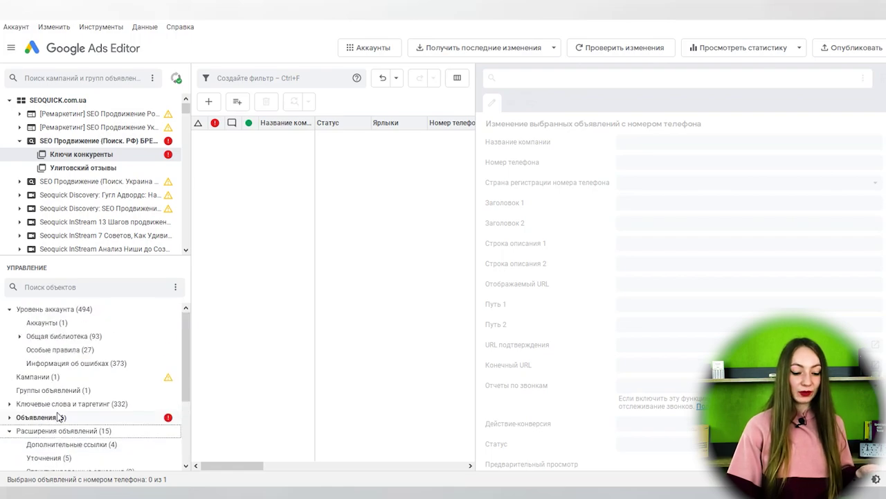
pyautogui.click(71, 446)
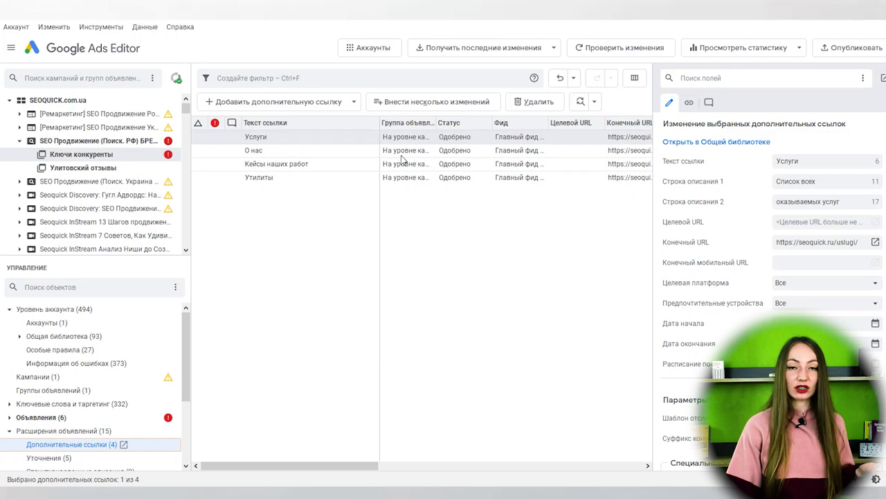
pyautogui.click(131, 143)
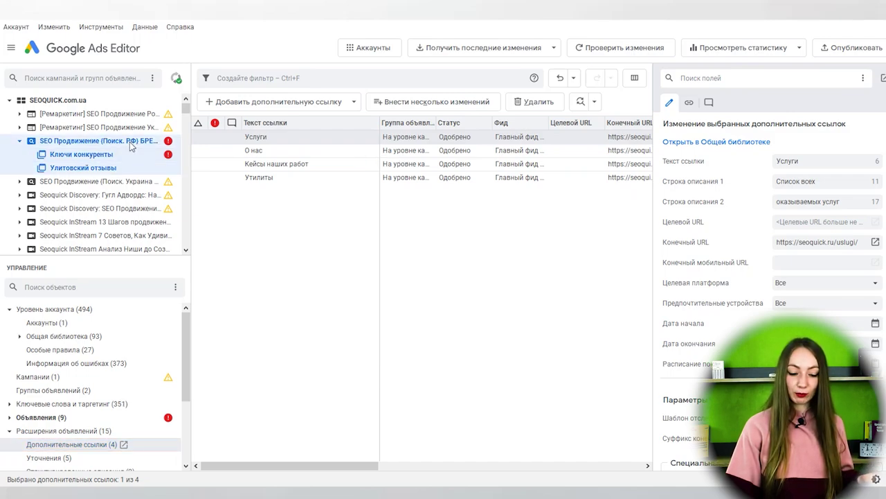
pyautogui.click(82, 154)
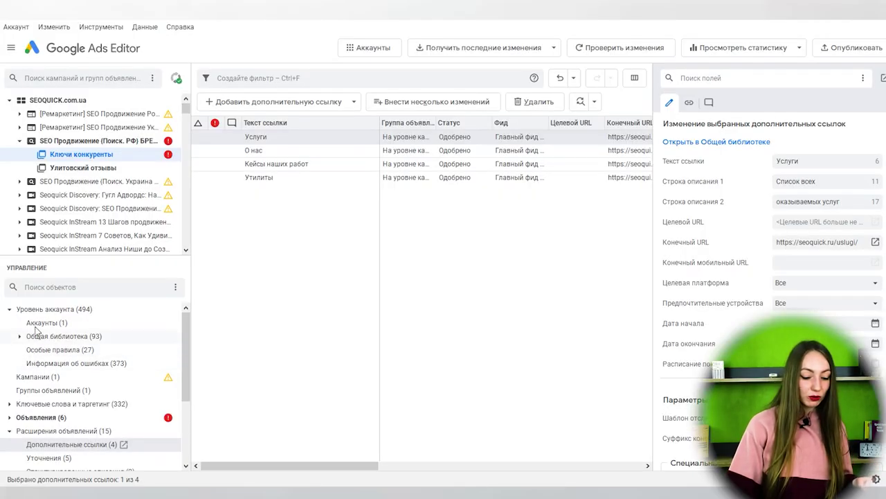
# - Examine the shared library's sitelinks, including the details of Кейсы наших работ and Обзор отзывов
pyautogui.click(21, 338)
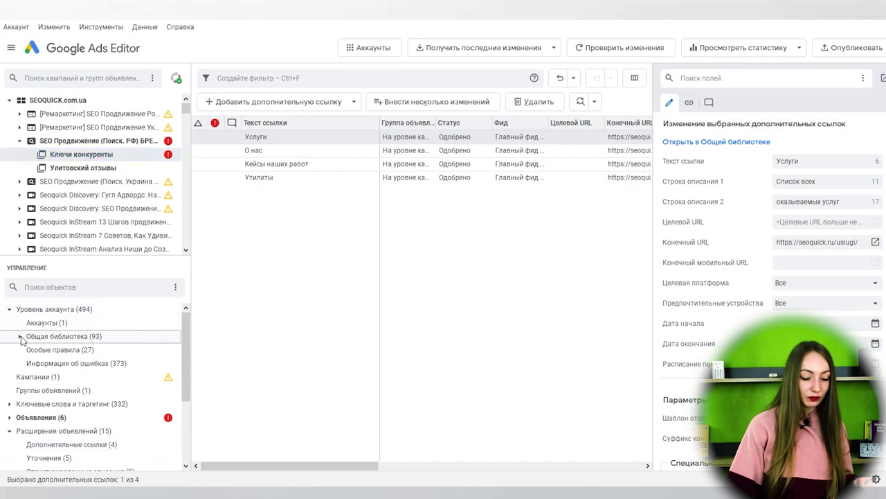
pyautogui.click(21, 338)
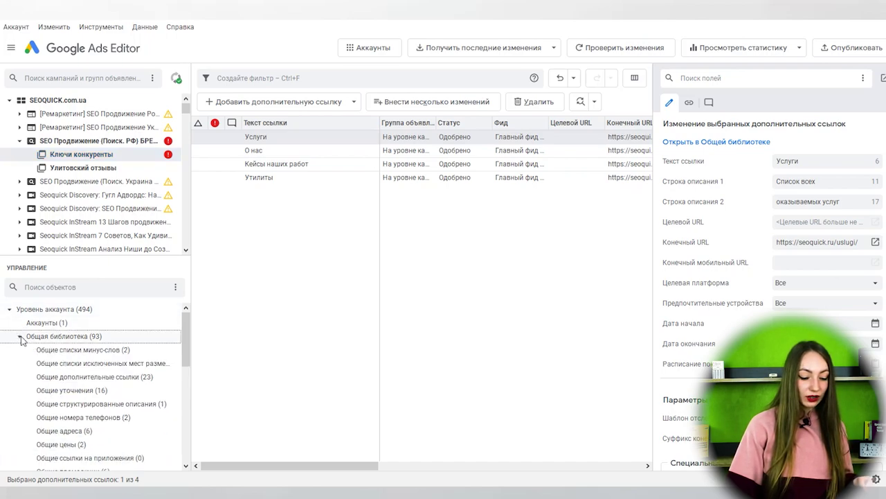
pyautogui.click(95, 378)
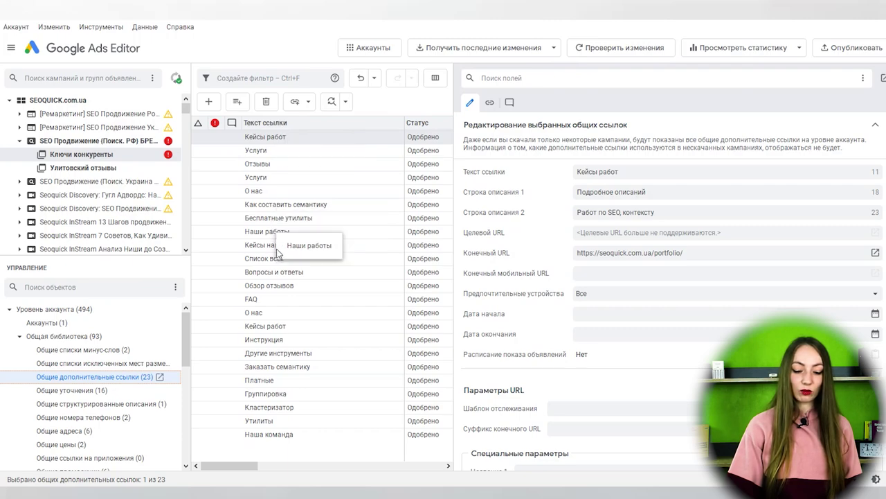
pyautogui.click(273, 246)
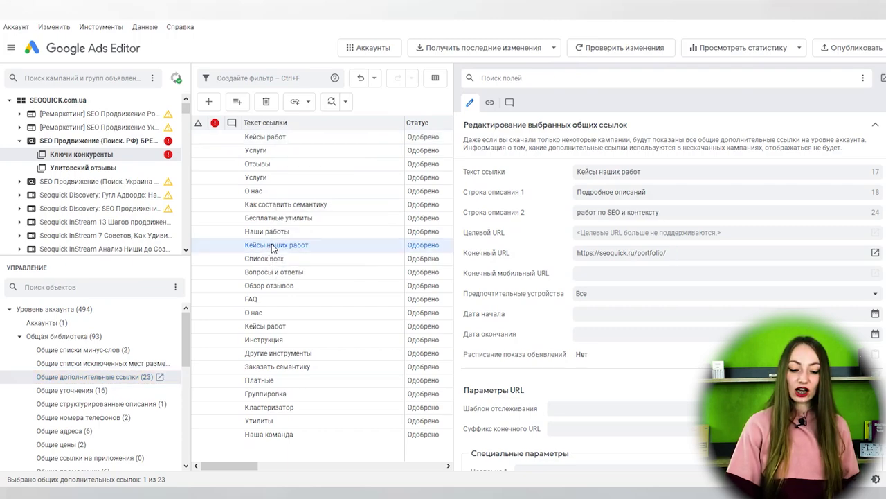
pyautogui.click(271, 286)
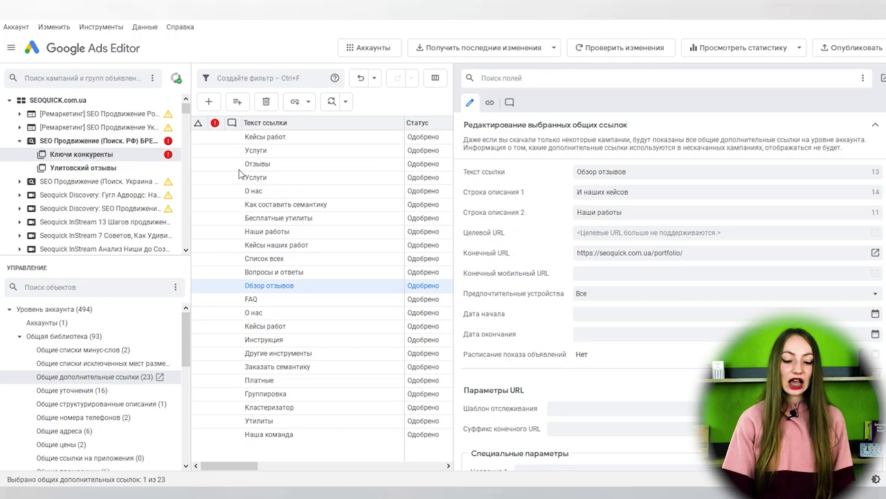
# - Create a blank shared sitelink in the shared library and delete it
pyautogui.click(209, 102)
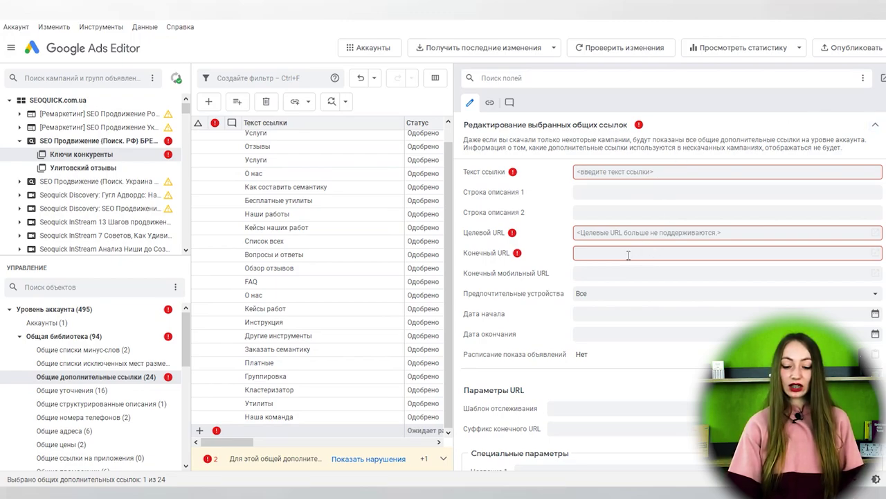
pyautogui.rightClick(248, 430)
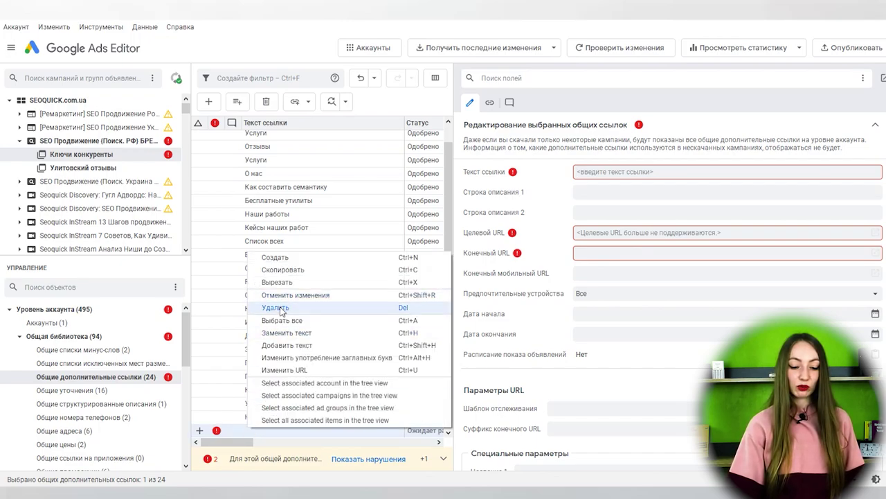
pyautogui.press('Escape')
pyautogui.press('Delete')
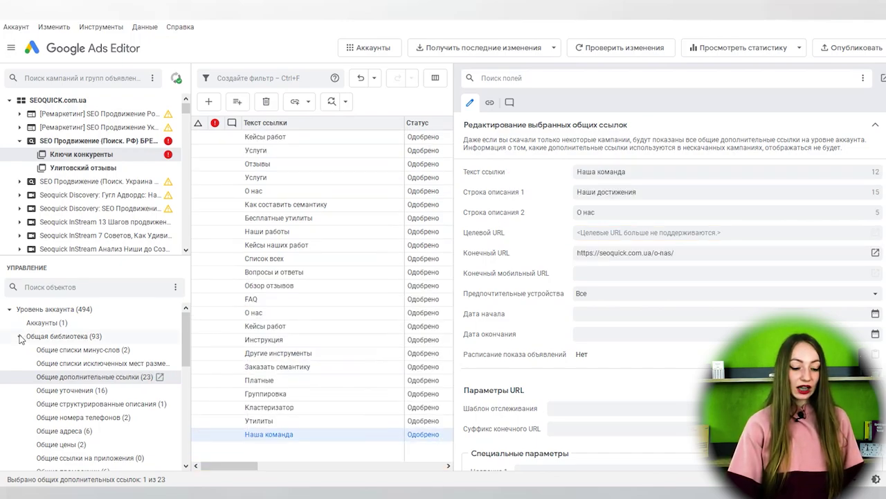
# - View the shared negative keyword lists and the shared callouts (Общие уточнения) in the shared library
pyautogui.click(20, 338)
pyautogui.click(20, 337)
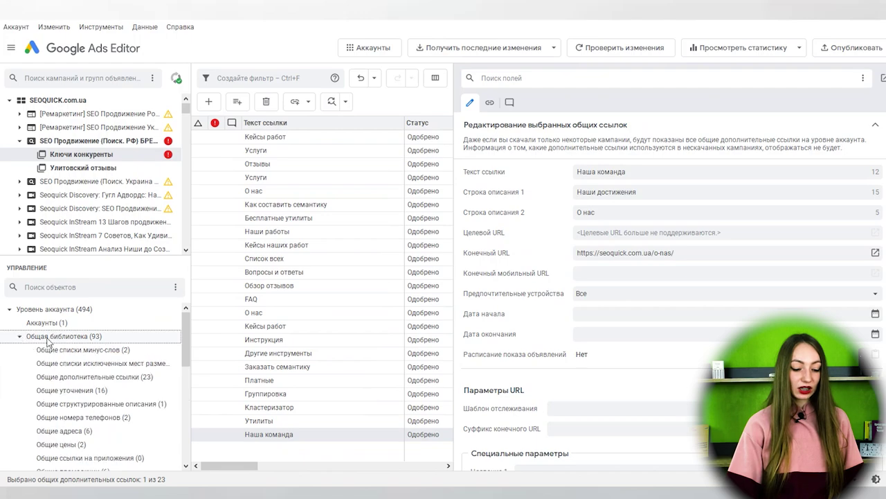
pyautogui.click(98, 353)
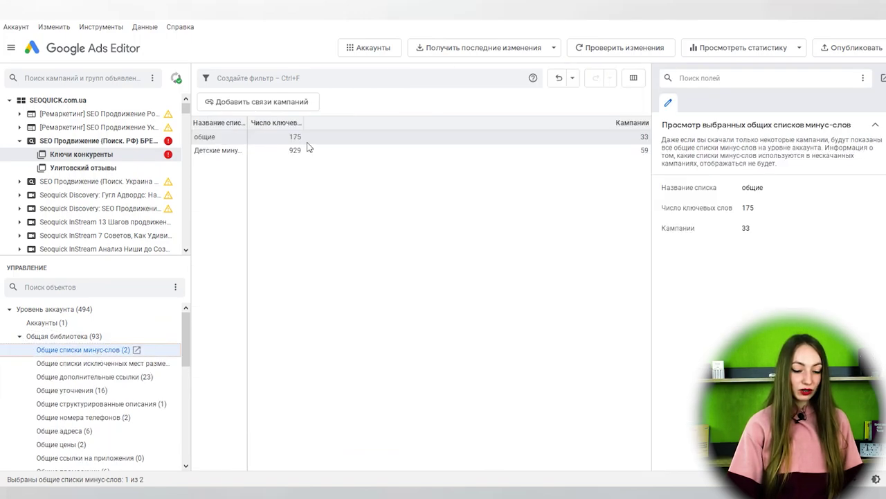
pyautogui.click(102, 378)
pyautogui.click(96, 390)
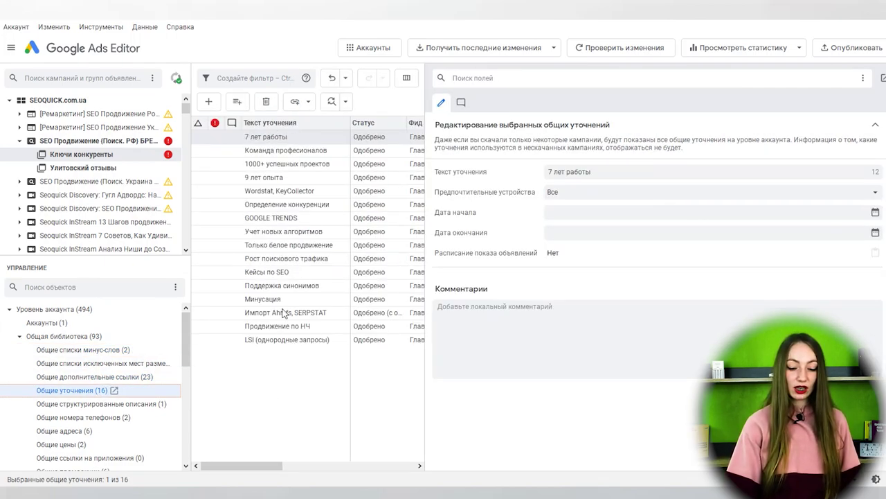
# - Create a blank shared callout in the shared library and delete it
pyautogui.click(209, 101)
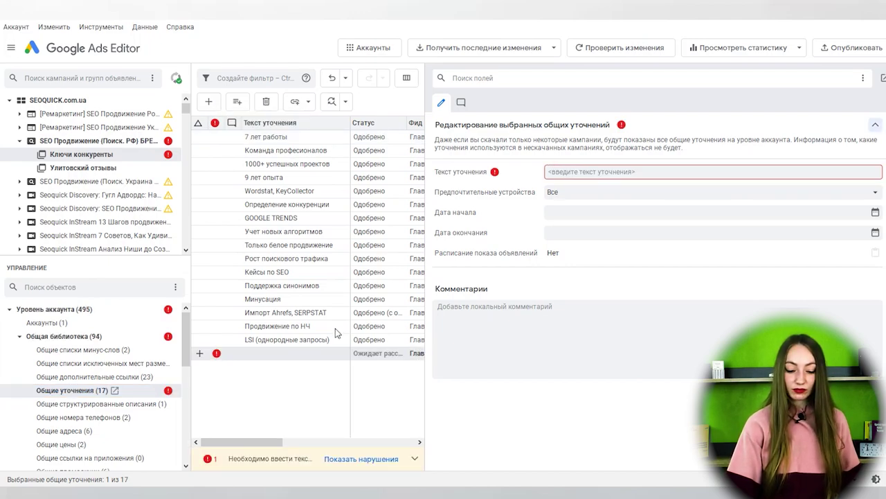
pyautogui.rightClick(254, 361)
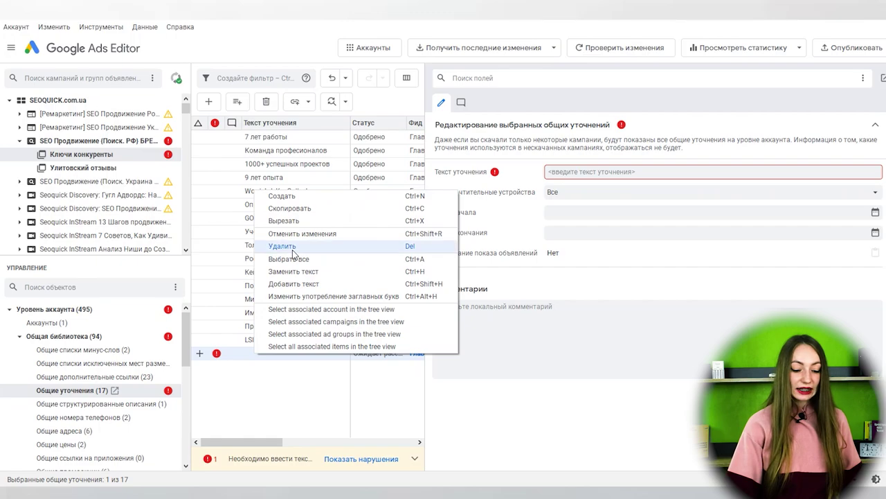
pyautogui.press('Escape')
pyautogui.press('Delete')
# - Add the shared sitelink Инструкция at campaign level to the SEO Продвижение (Поиск. РФ) campaign
pyautogui.click(20, 337)
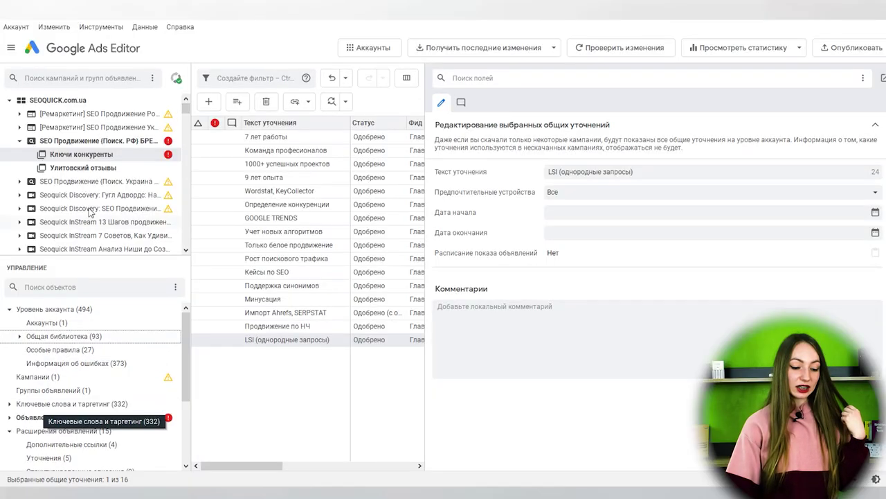
pyautogui.click(97, 140)
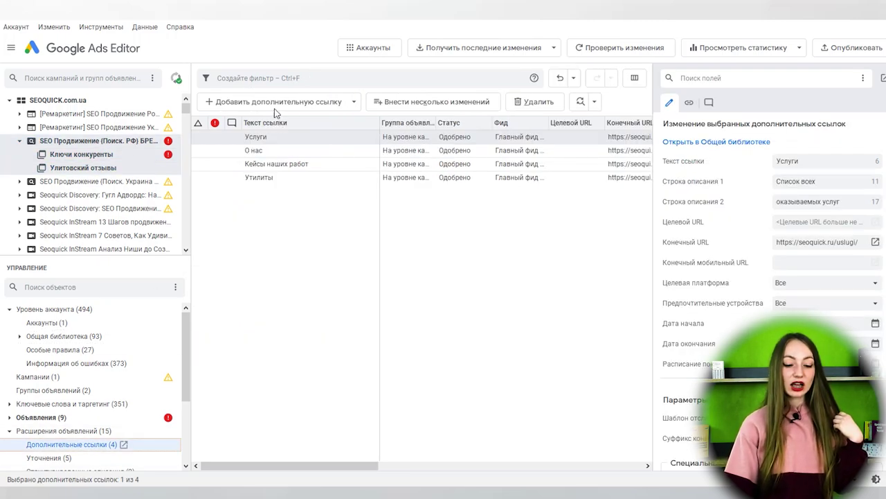
pyautogui.click(274, 102)
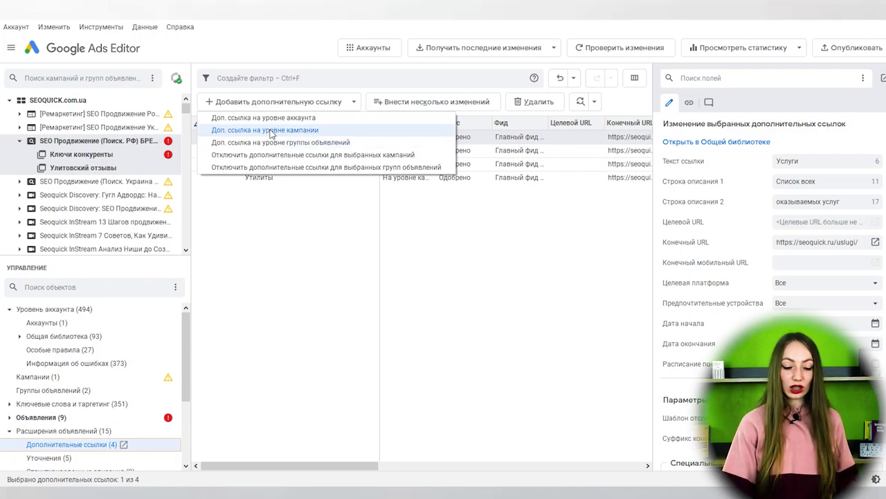
pyautogui.click(272, 131)
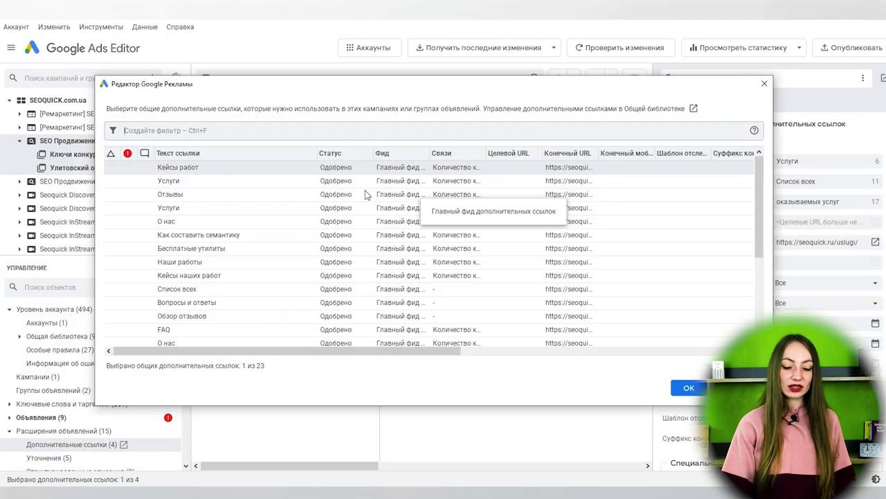
pyautogui.scroll(-5, 295, 202)
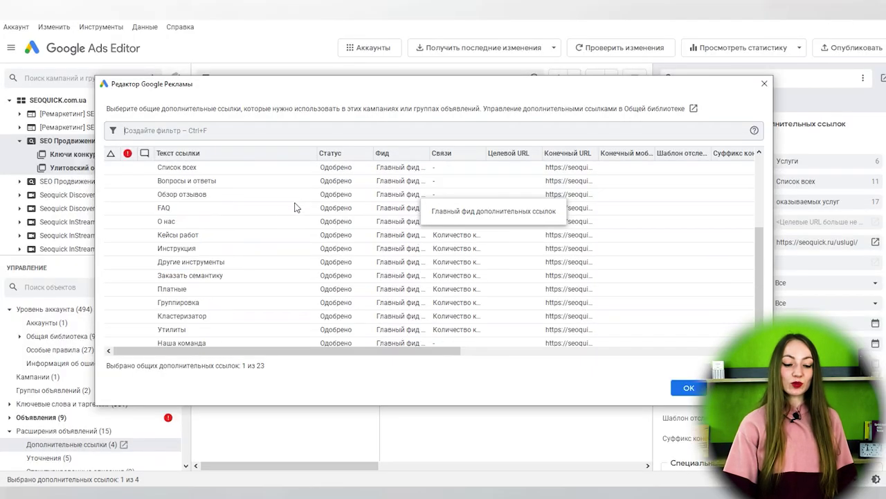
pyautogui.click(191, 246)
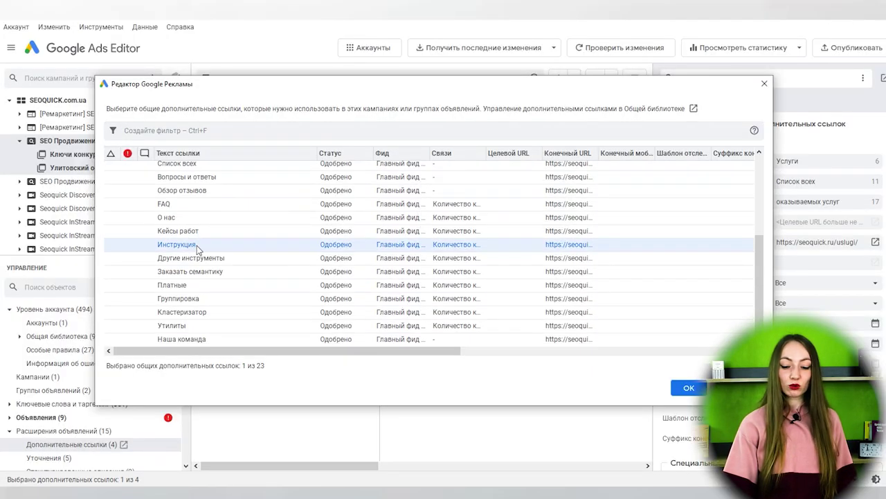
pyautogui.click(687, 388)
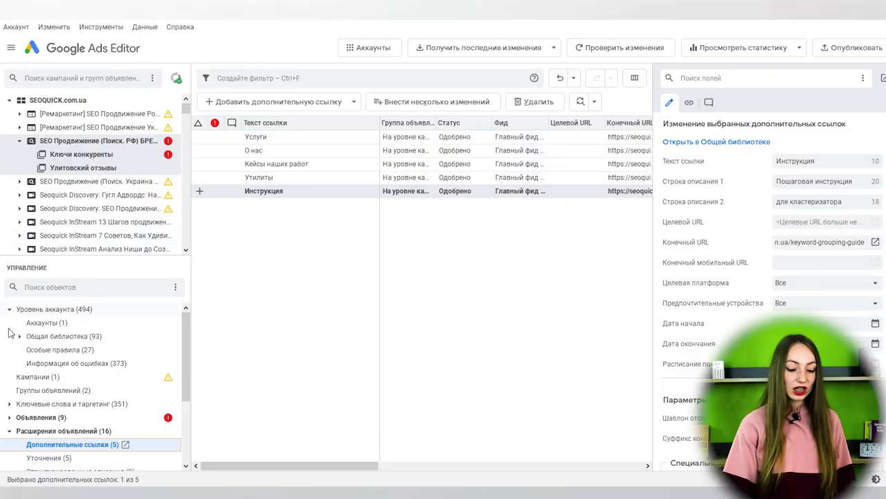
# - View the structured snippets (Структурированные описания) of the SEO Продвижение (Поиск. РФ) campaign
pyautogui.scroll(-3, 68, 409)
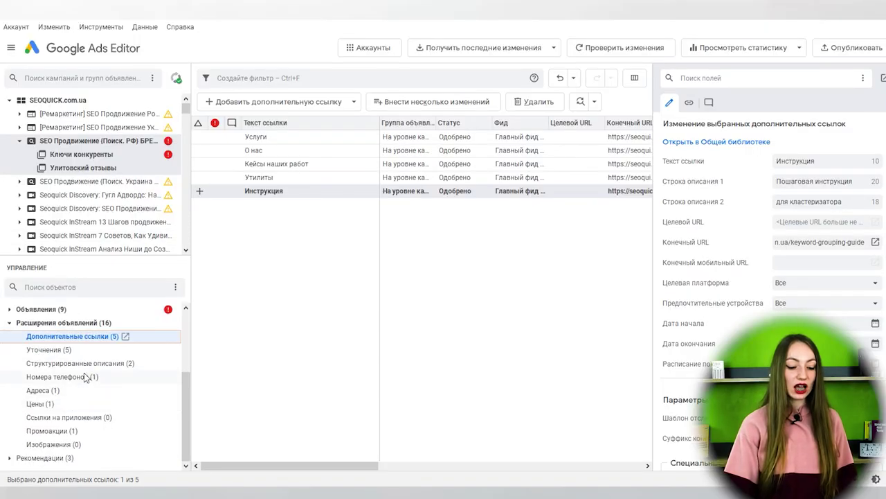
pyautogui.click(86, 364)
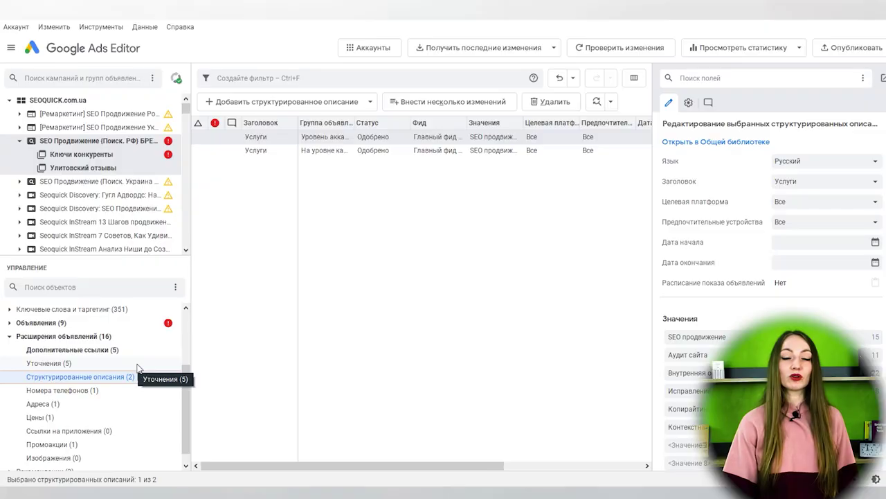
# - Add a blank callout to the shared callouts (Общие уточнения) in the shared library
pyautogui.scroll(3, 131, 378)
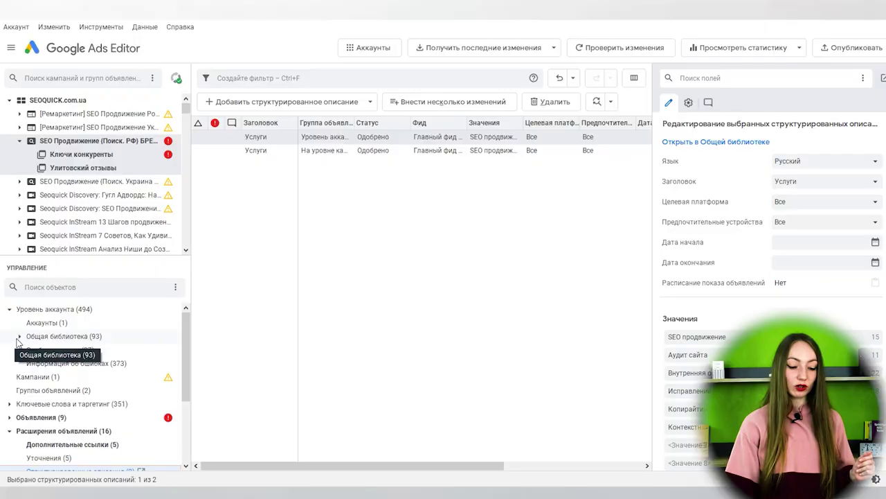
pyautogui.click(18, 337)
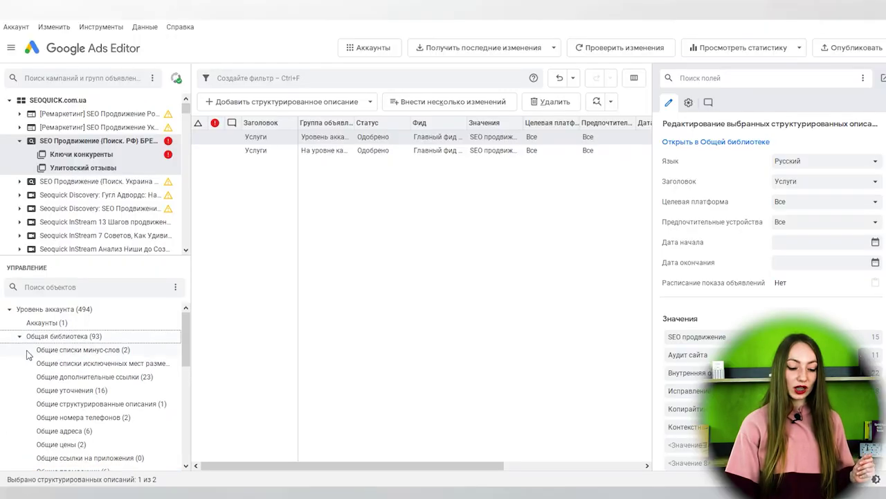
pyautogui.click(104, 395)
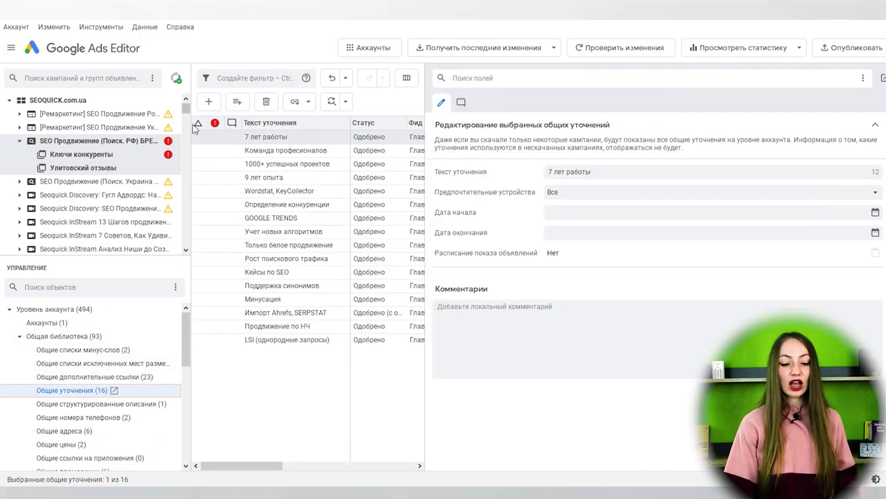
pyautogui.click(210, 101)
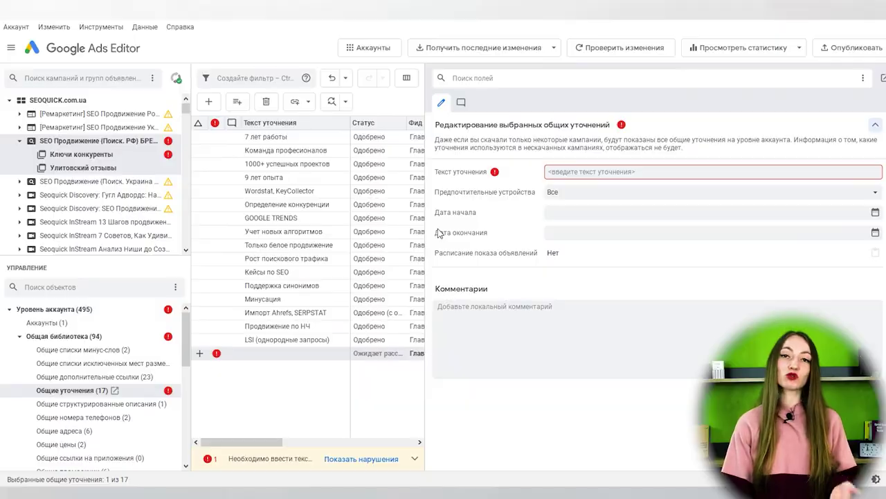
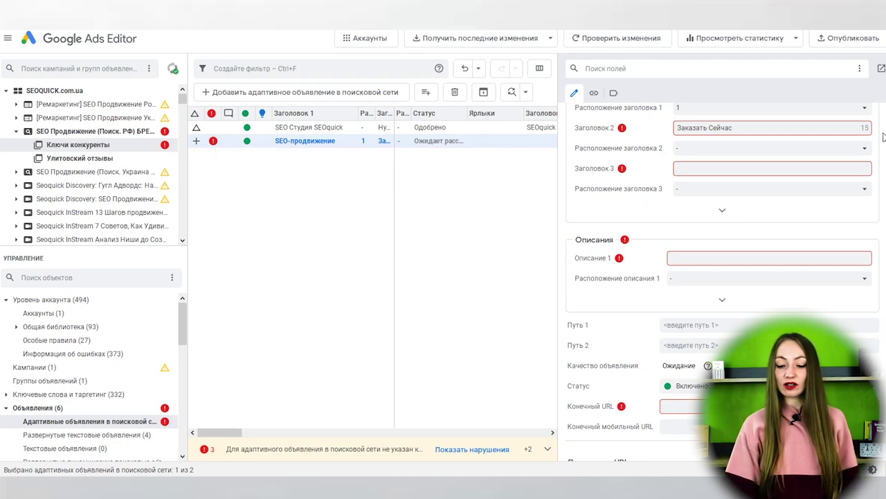
# - Review the remaining fields of the unfinished SEO-продвижение responsive search ad in the Ключи конкуренты ad group and delete the ad
pyautogui.click(793, 128)
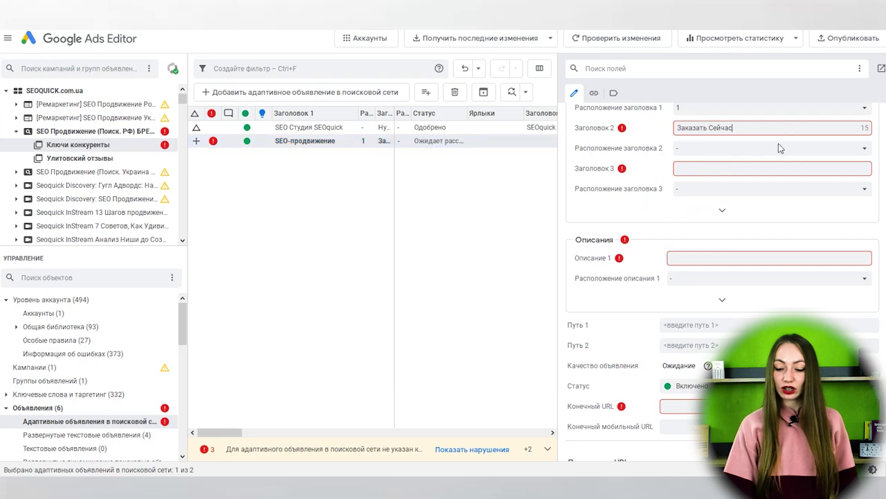
pyautogui.scroll(-2, 651, 219)
pyautogui.scroll(-2, 651, 219)
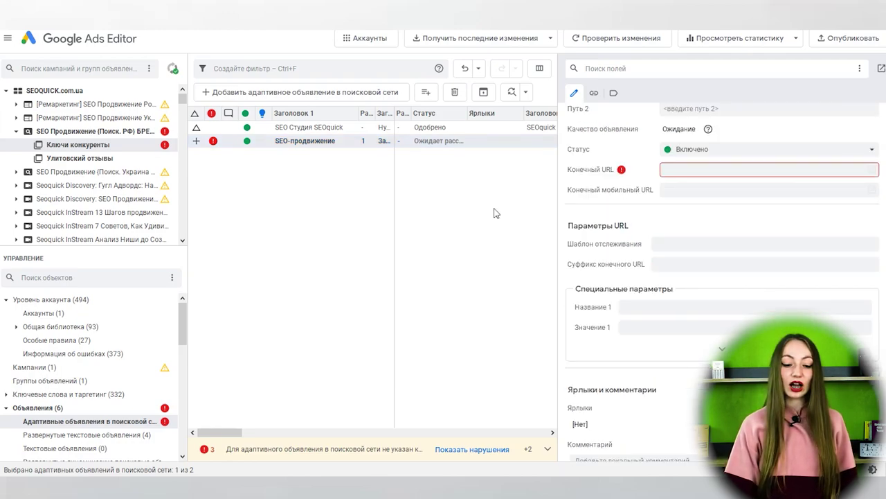
pyautogui.scroll(1, 621, 203)
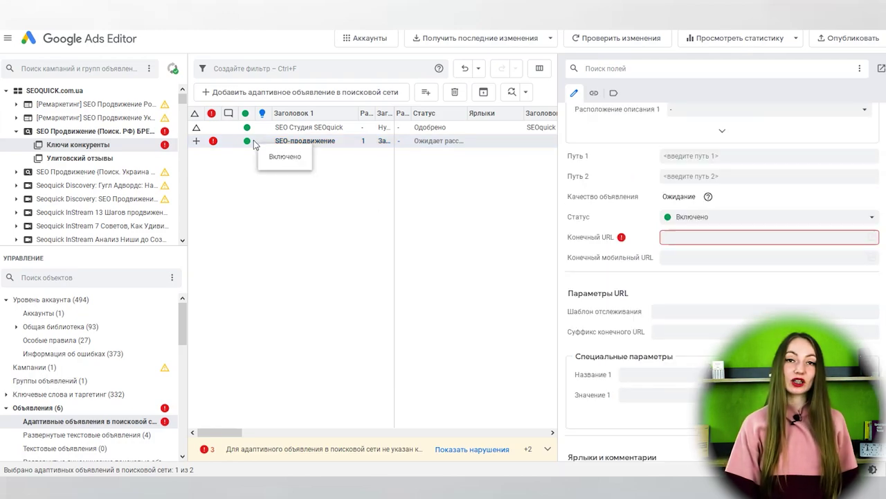
pyautogui.rightClick(254, 144)
pyautogui.click(291, 210)
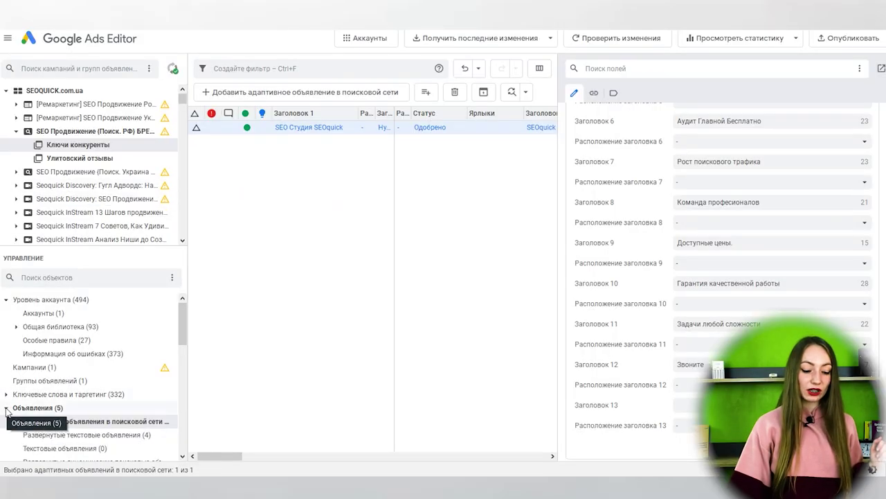
# - Open the settings of the SEO Продвижение (Поиск. РФ) campaign and review them down to the URL parameters
pyautogui.click(6, 407)
pyautogui.click(38, 369)
pyautogui.click(17, 132)
pyautogui.click(43, 133)
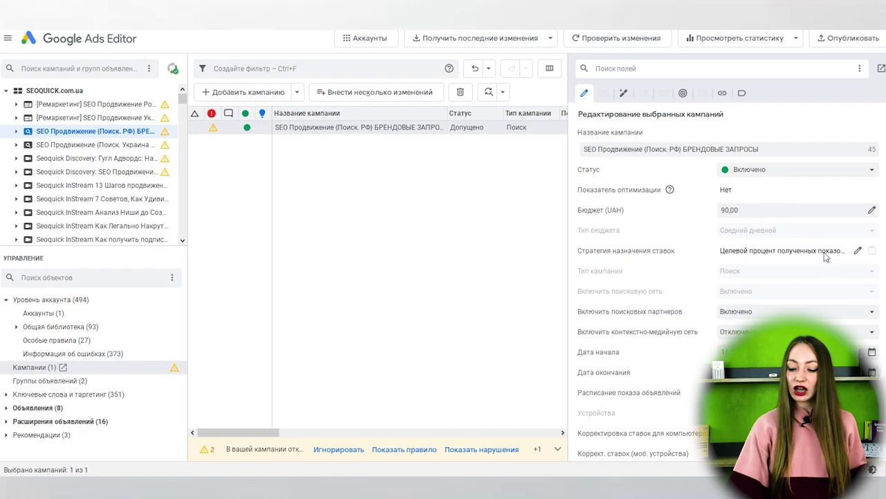
pyautogui.scroll(-5, 720, 251)
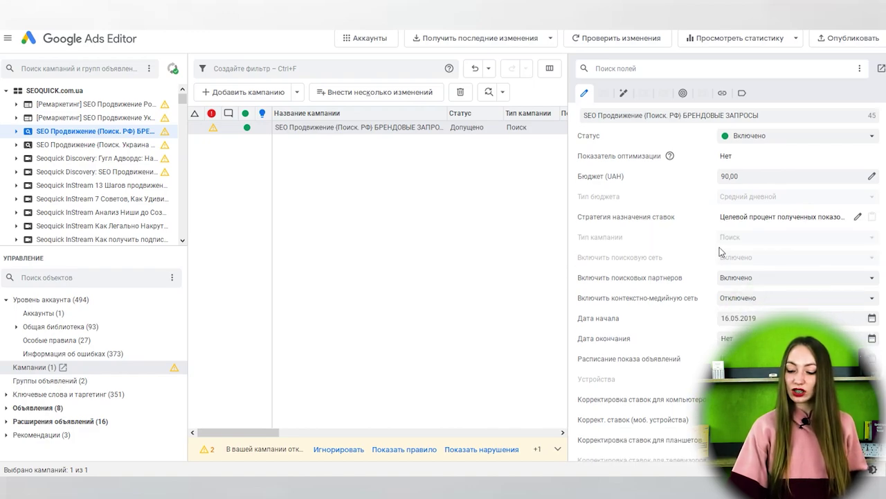
pyautogui.scroll(-5, 721, 250)
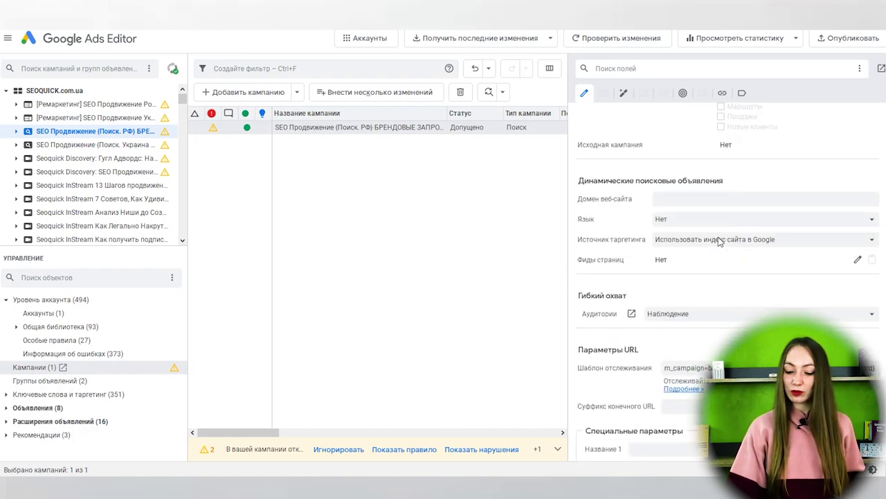
pyautogui.scroll(-5, 718, 240)
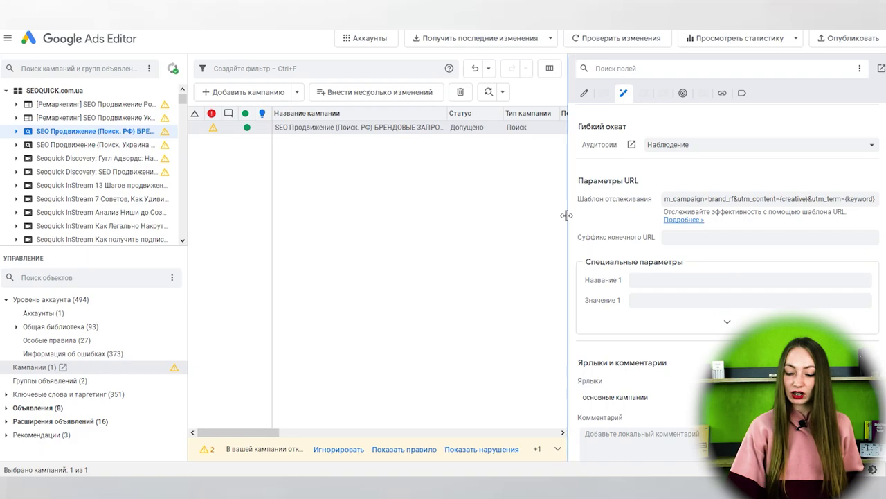
# - Widen the campaign editing area and select the entire tracking template to read its UTM parameters
pyautogui.moveTo(568, 215); pyautogui.dragTo(433, 230)
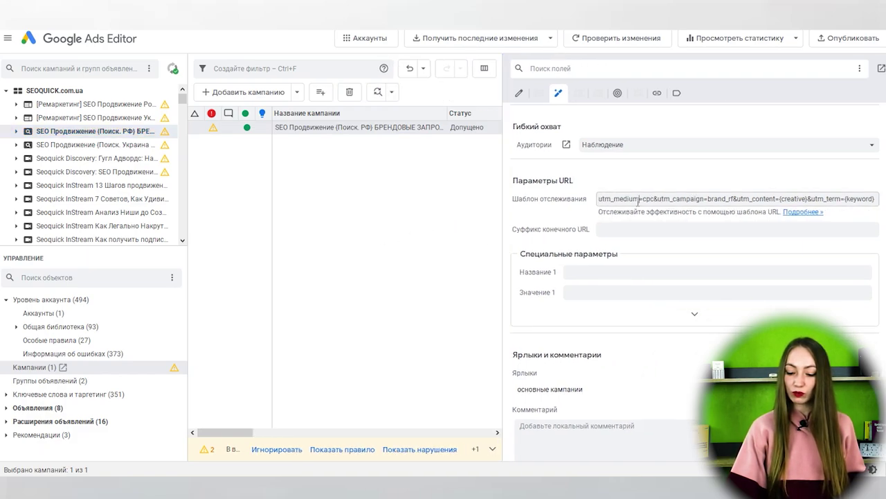
pyautogui.moveTo(639, 199); pyautogui.dragTo(798, 199)
pyautogui.click(877, 199)
pyautogui.hotkey('ctrl', 'a')
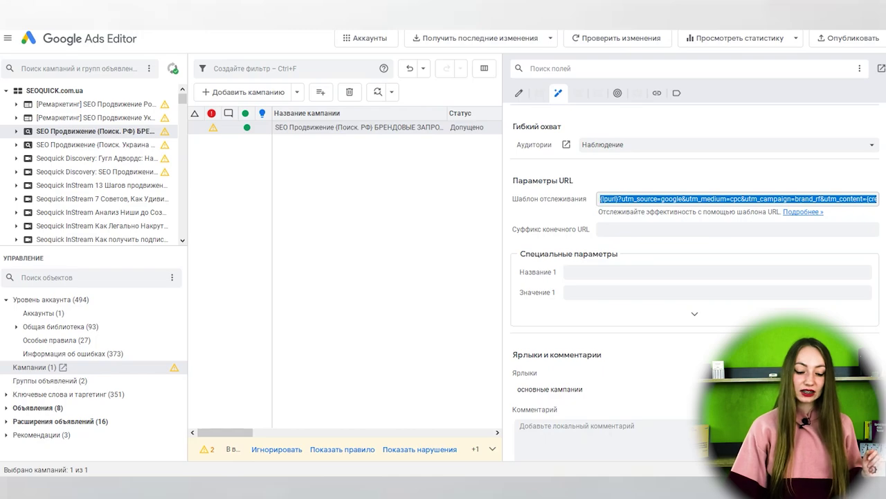
pyautogui.click(176, 426)
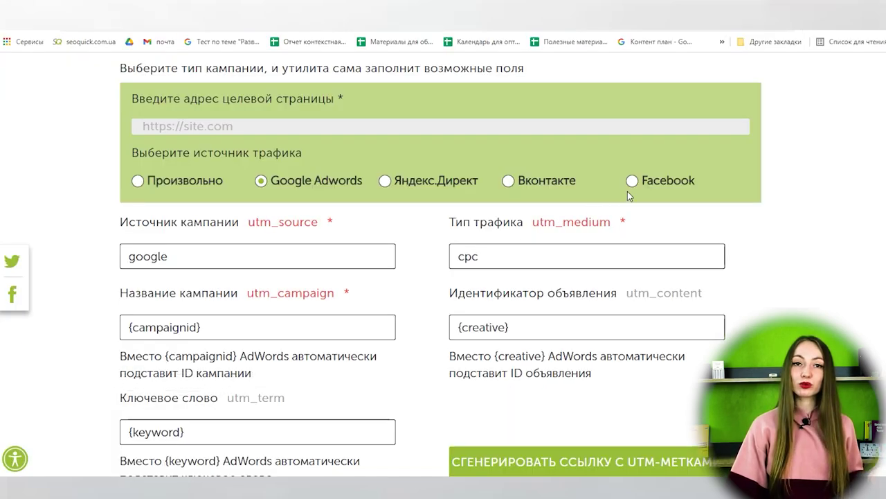
pyautogui.scroll(2, 627, 191)
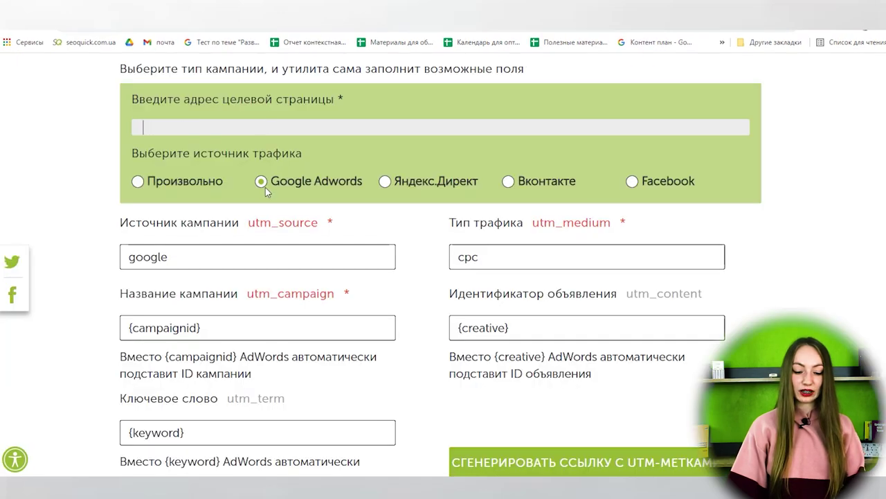
pyautogui.write('https://seoquick.com.ua/seo-this-year/')
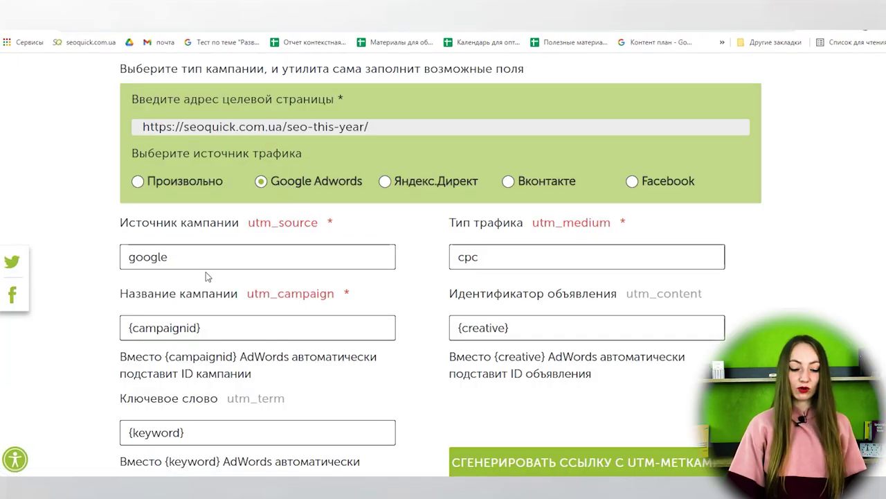
# - Set the utm_campaign name to poisk and generate the link with UTM tags
pyautogui.scroll(-2, 196, 284)
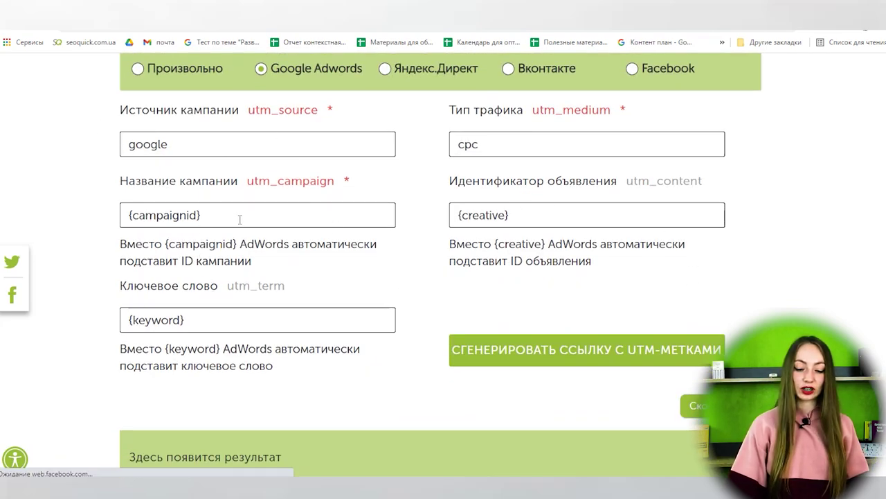
pyautogui.click(212, 221)
pyautogui.moveTo(212, 221); pyautogui.dragTo(43, 220)
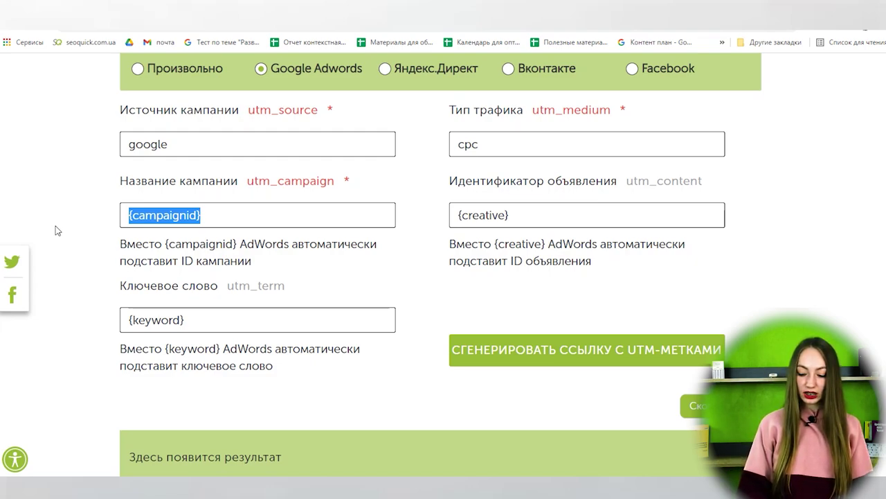
pyautogui.write('po')
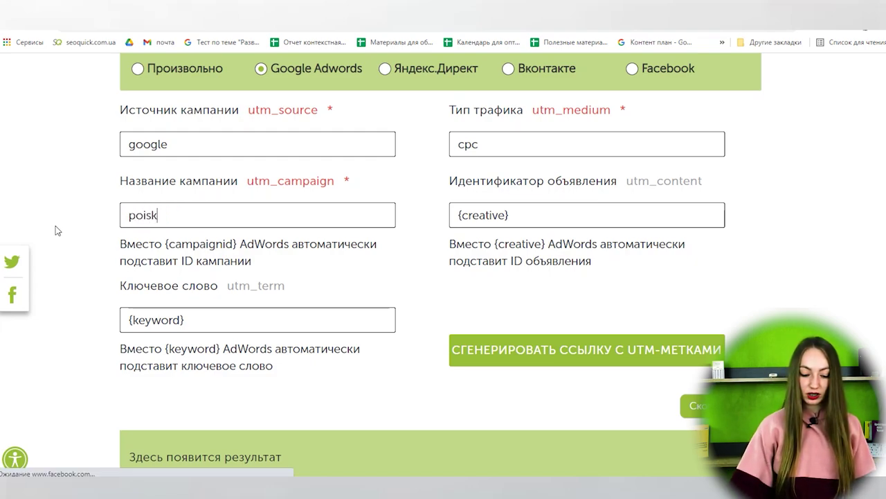
pyautogui.write('isk')
pyautogui.click(484, 364)
pyautogui.scroll(-3, 351, 355)
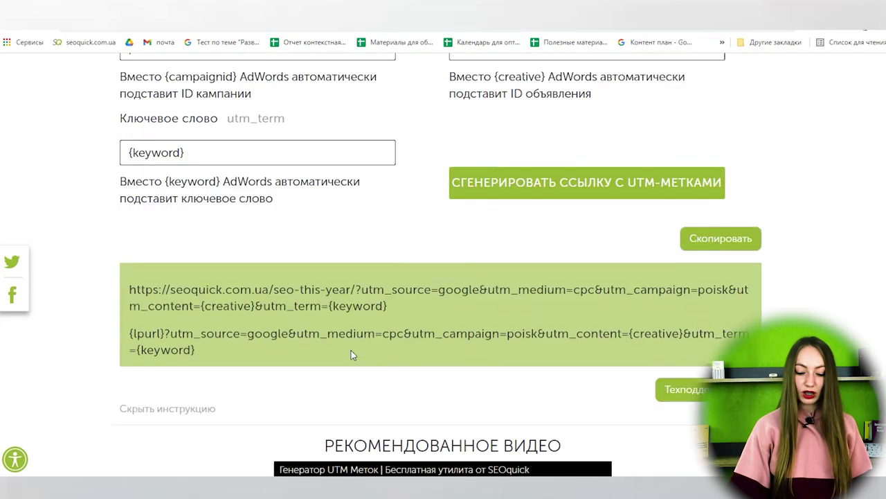
# - Select the generated {lpurl} tracking template and look through the instructions below the result
pyautogui.tripleClick(291, 331)
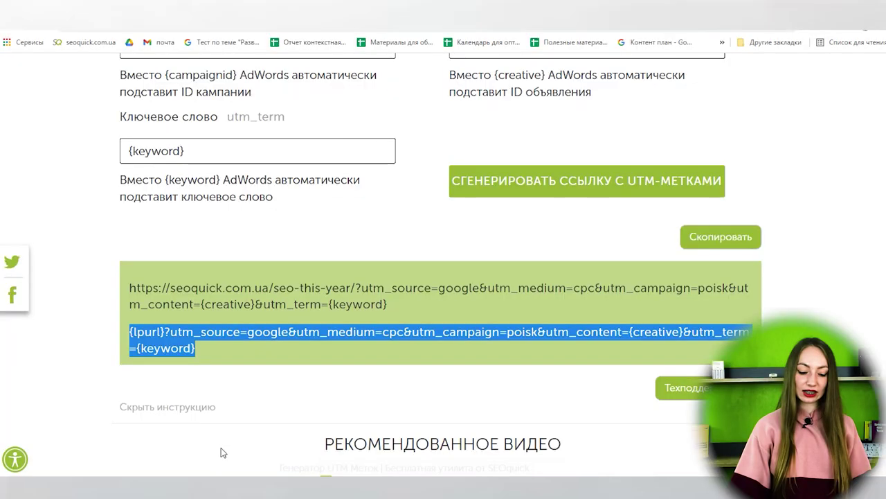
pyautogui.click(288, 439)
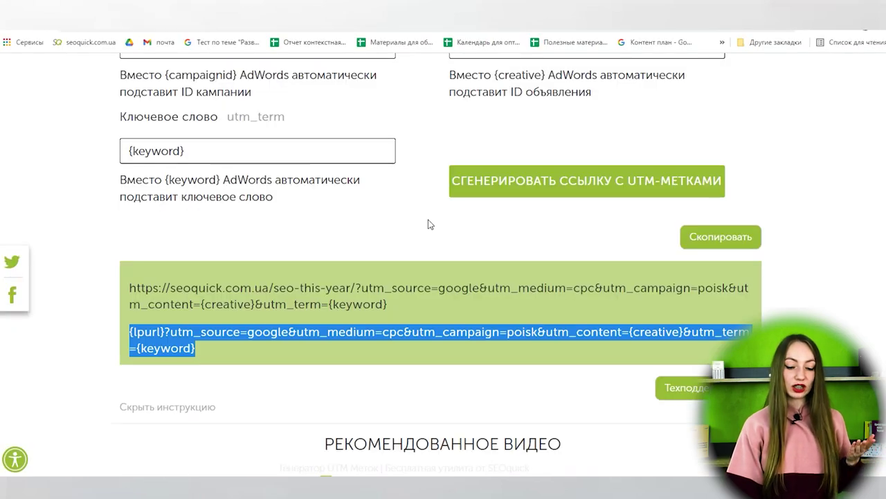
pyautogui.scroll(-3, 433, 239)
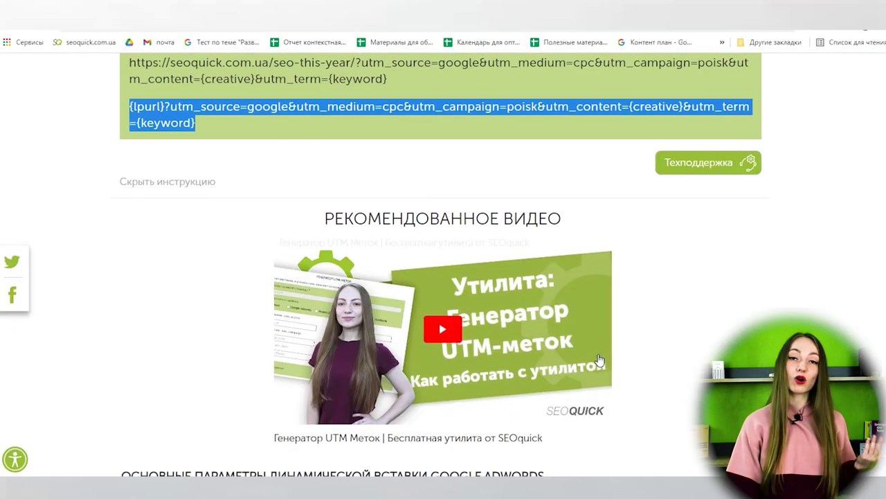
pyautogui.scroll(-4, 599, 359)
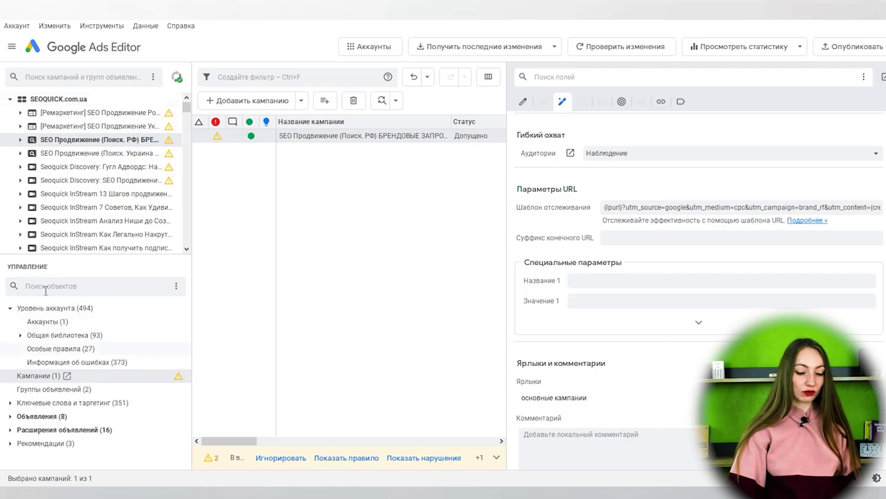
# - Switch back to Google Ads Editor, add a new campaign to the SEOQUICK.com.ua account and name it Для видео
pyautogui.click(75, 99)
pyautogui.click(32, 374)
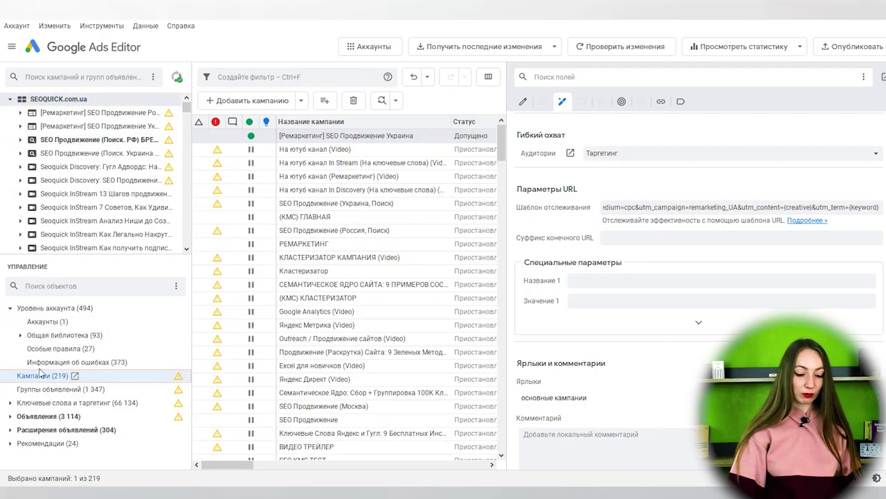
pyautogui.click(270, 102)
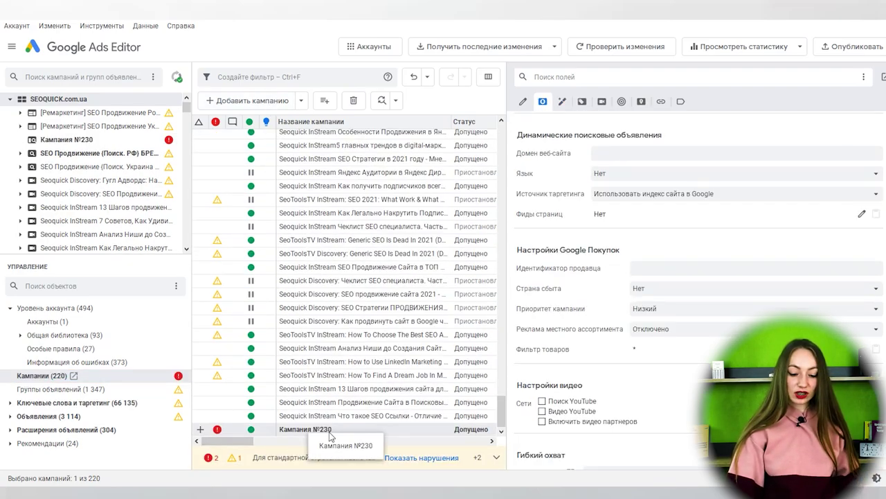
pyautogui.scroll(10, 670, 213)
pyautogui.scroll(2, 624, 208)
pyautogui.click(583, 158)
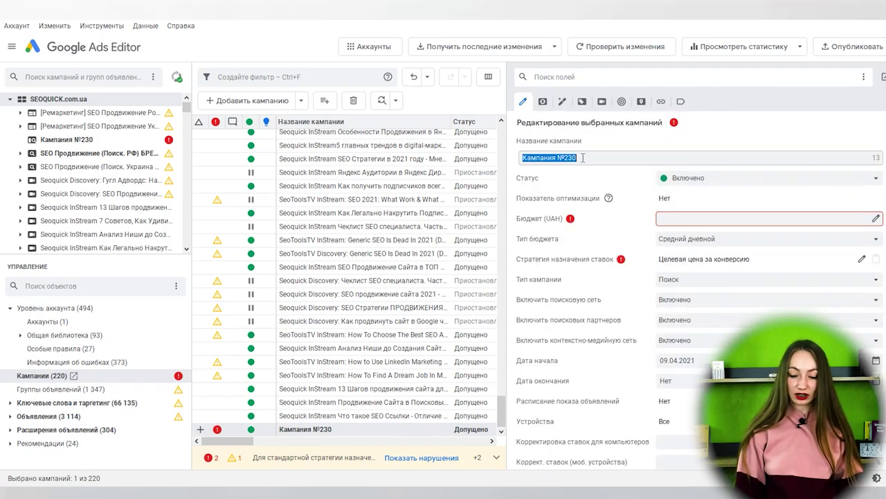
pyautogui.write('Lkz')
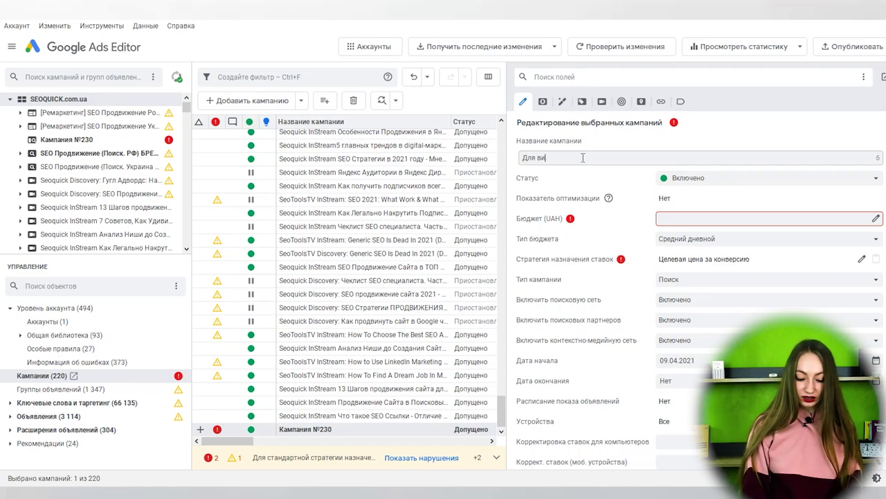
# - Set the new campaign's budget to 1 UAH with the budget type Средний дневной
pyautogui.click(759, 218)
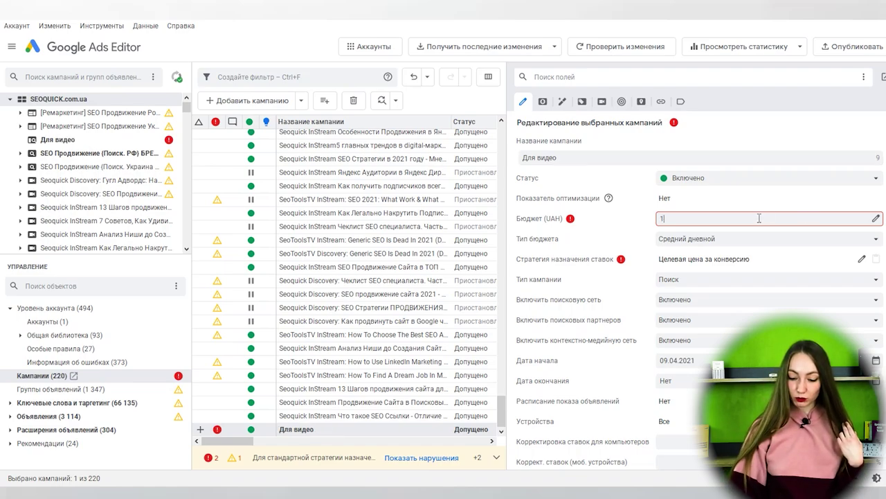
pyautogui.click(779, 242)
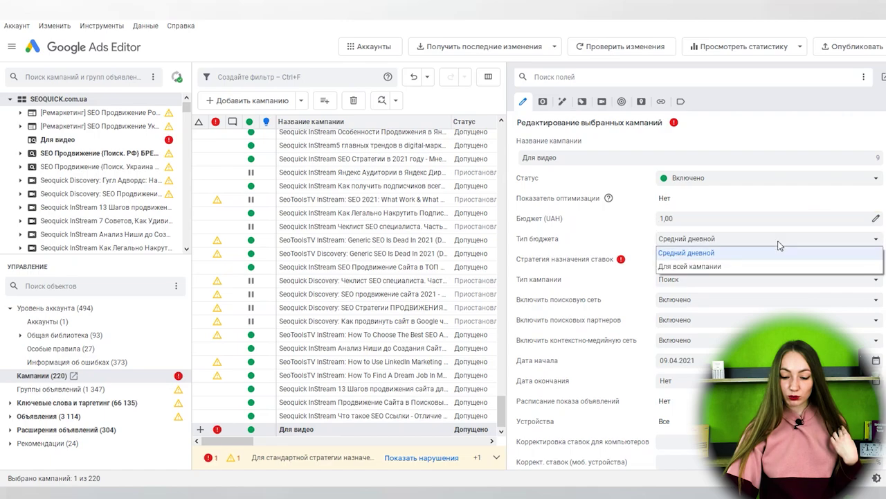
pyautogui.click(754, 252)
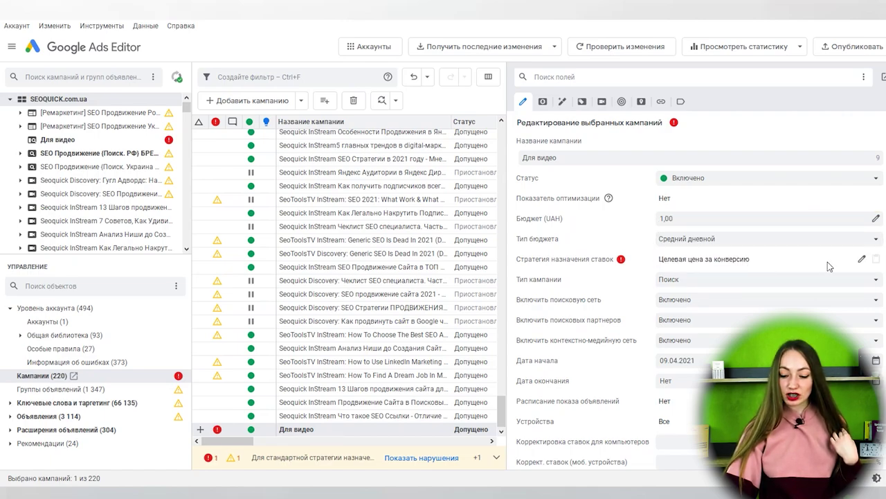
# - Change the bidding strategy of the campaign Для видео to Целевой процент полученных показов
pyautogui.click(861, 261)
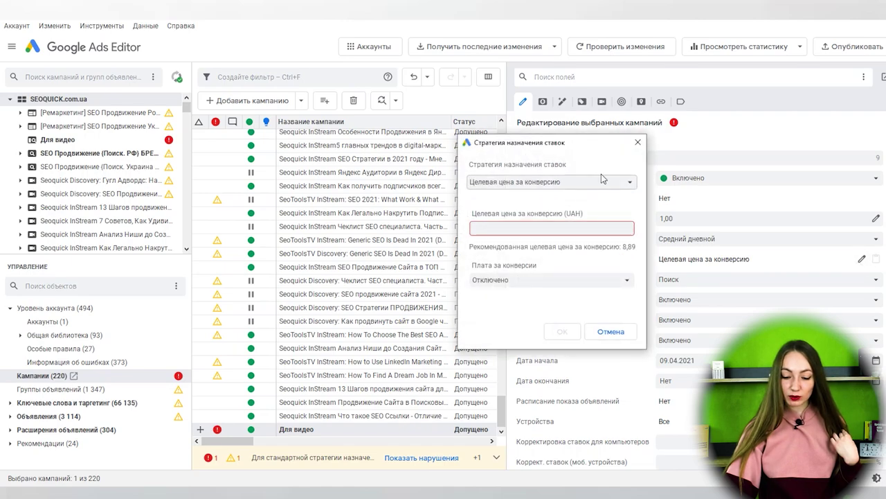
pyautogui.click(584, 187)
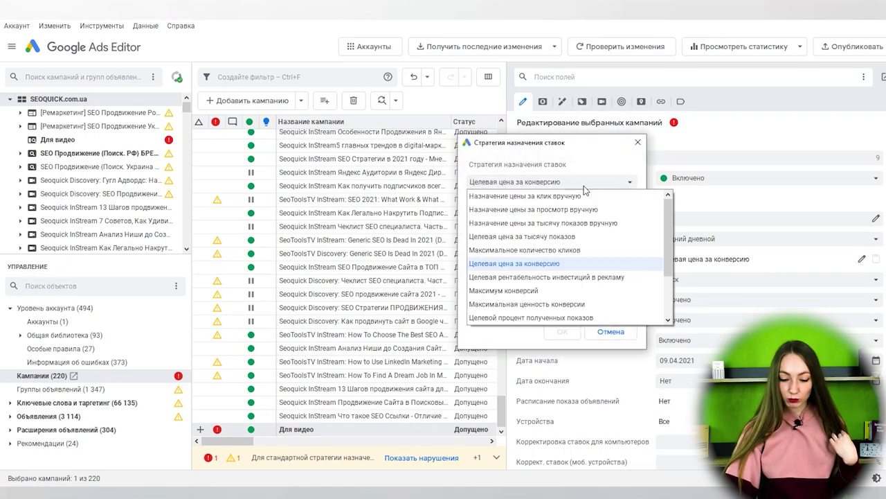
pyautogui.scroll(-1, 564, 287)
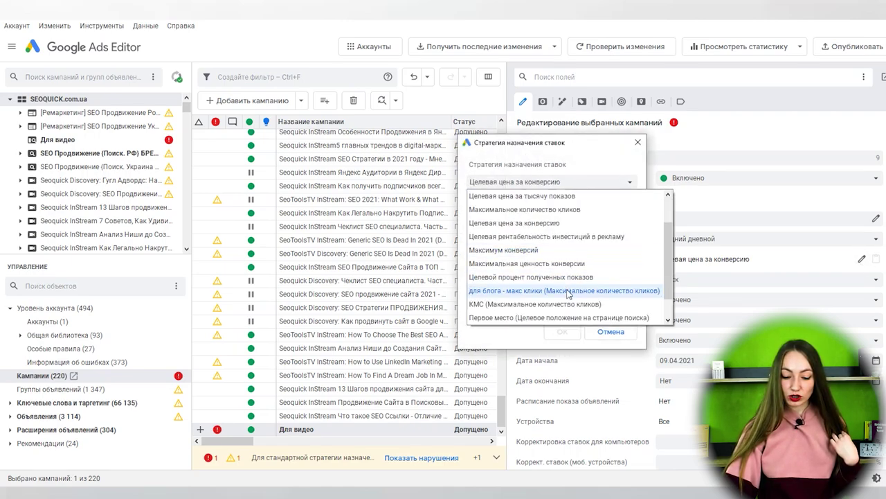
pyautogui.click(535, 277)
# - Set the ad placement to Вверху страницы результатов поиска, the target impression share to 80% and the maximum CPC limit to 0,50 UAH
pyautogui.click(550, 229)
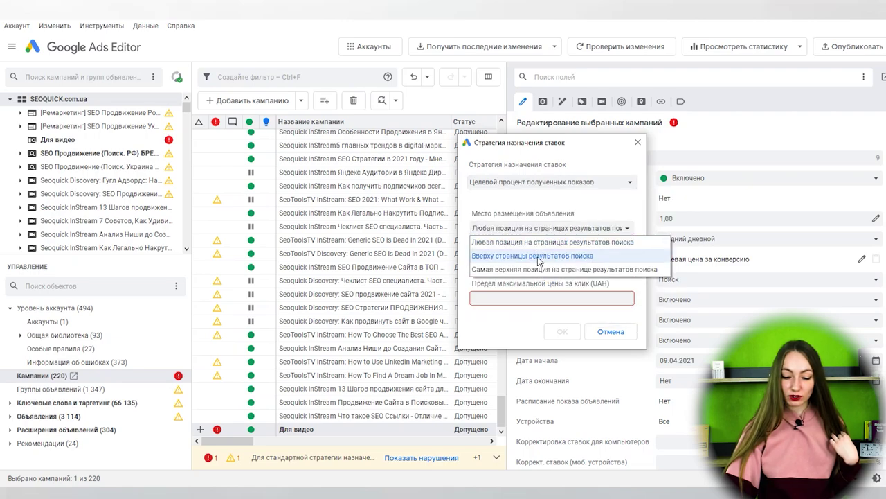
pyautogui.click(540, 254)
pyautogui.click(539, 269)
pyautogui.write('80')
pyautogui.click(538, 298)
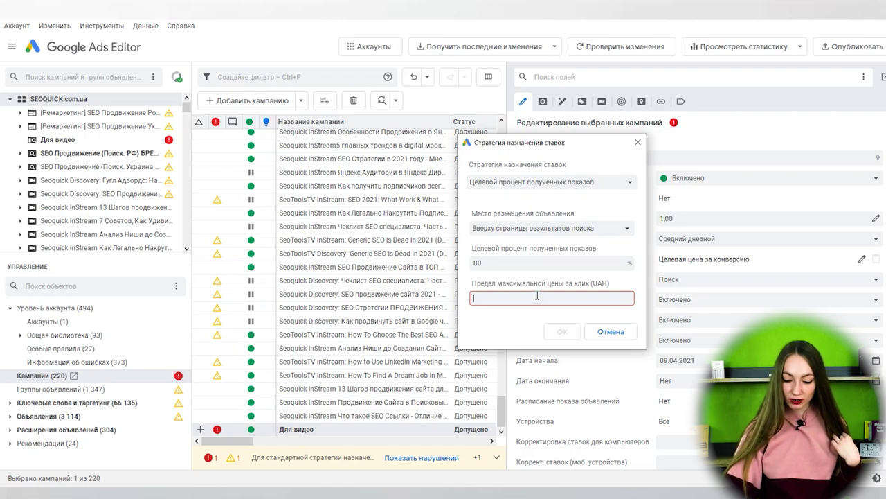
pyautogui.write('0,50')
pyautogui.click(555, 329)
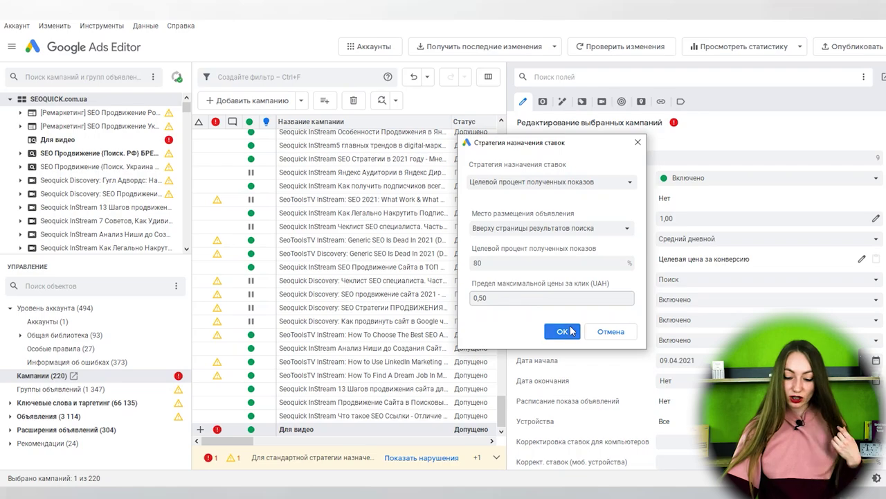
# - Set the campaign type to Поиск with the search network and search partners Включено, and choose the display network setting
pyautogui.scroll(-1, 676, 256)
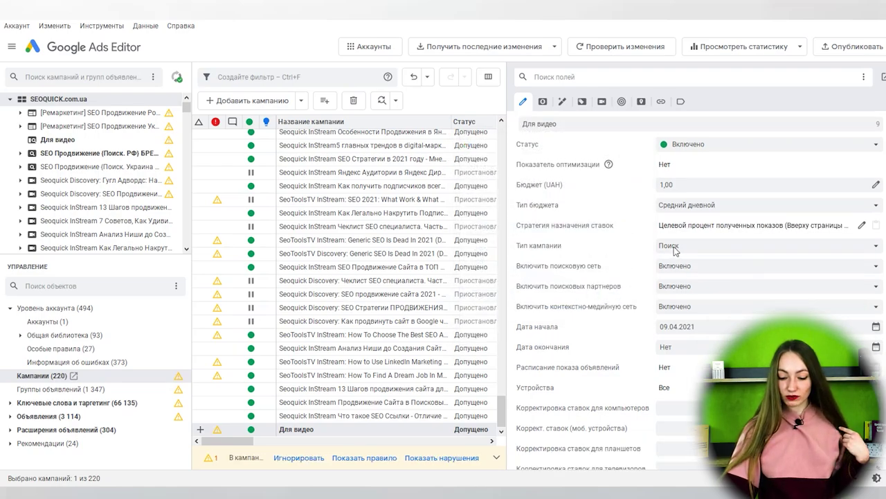
pyautogui.click(713, 250)
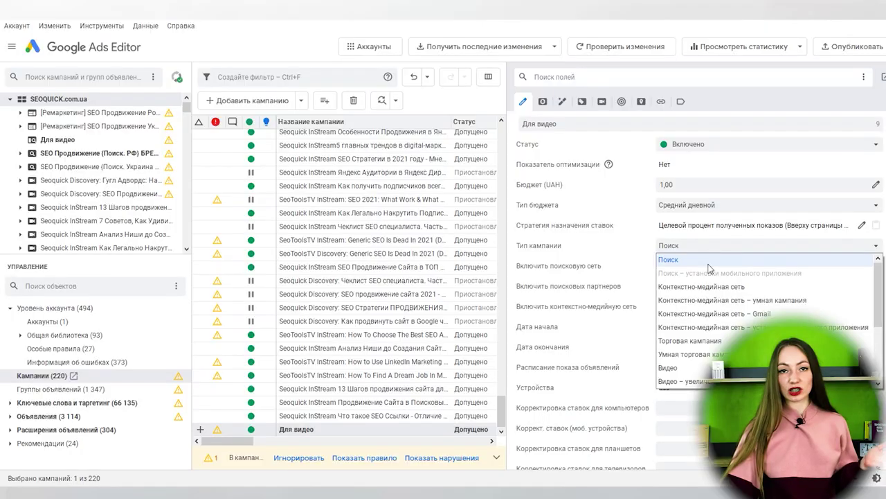
pyautogui.click(708, 267)
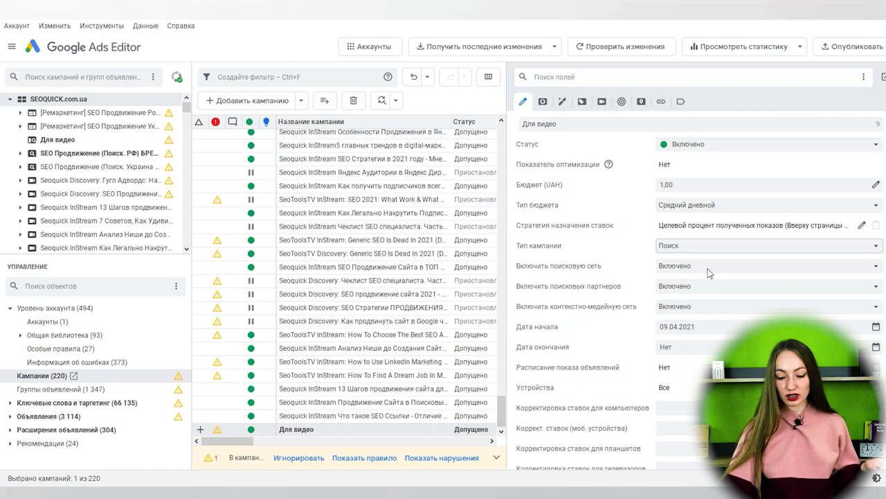
pyautogui.click(708, 271)
pyautogui.click(708, 280)
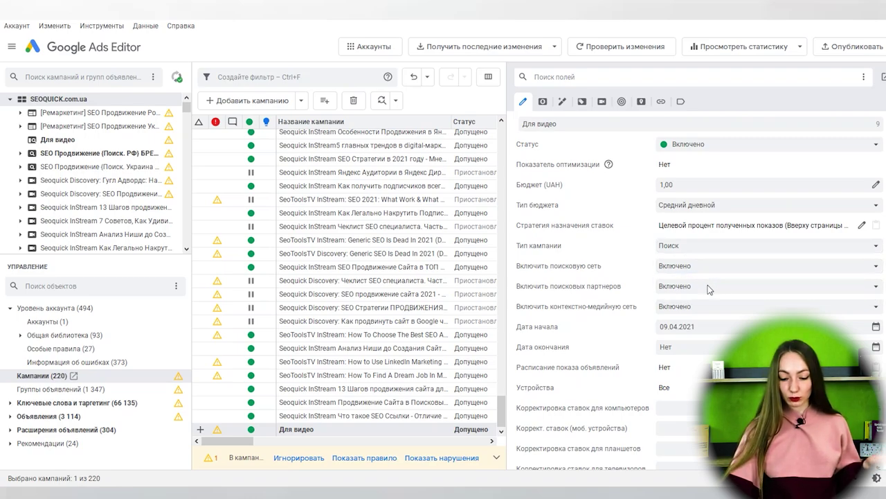
pyautogui.click(710, 287)
pyautogui.click(708, 304)
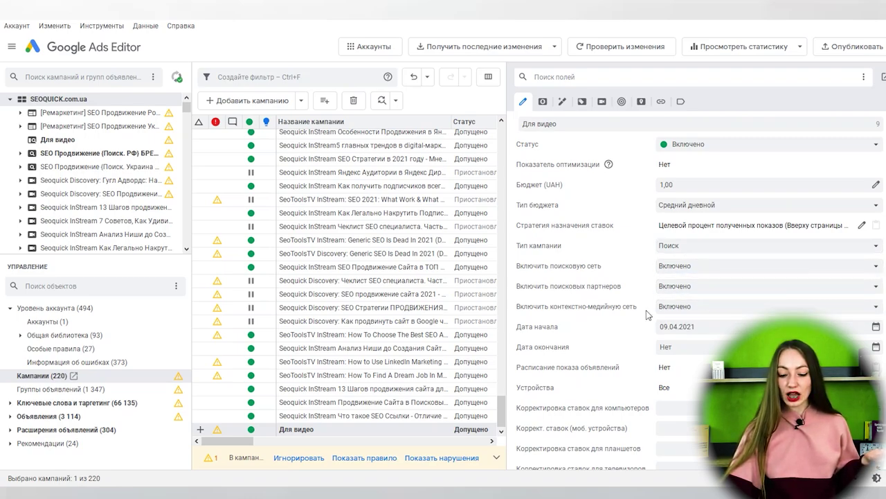
pyautogui.click(700, 308)
pyautogui.click(693, 333)
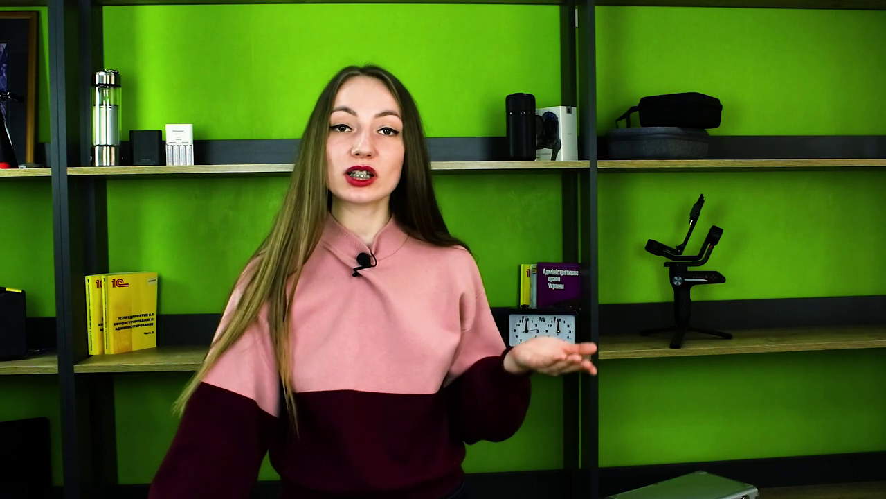
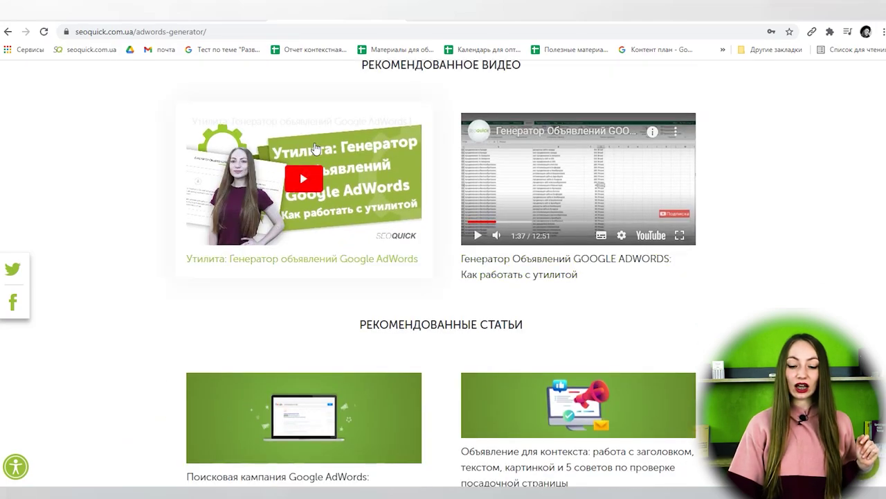
# - Switch to the browser and look through SEOquick's Google AdWords ad generator page, including its instructions, ad, callout, negative-keyword and keyword-list sections
pyautogui.scroll(-3, 415, 144)
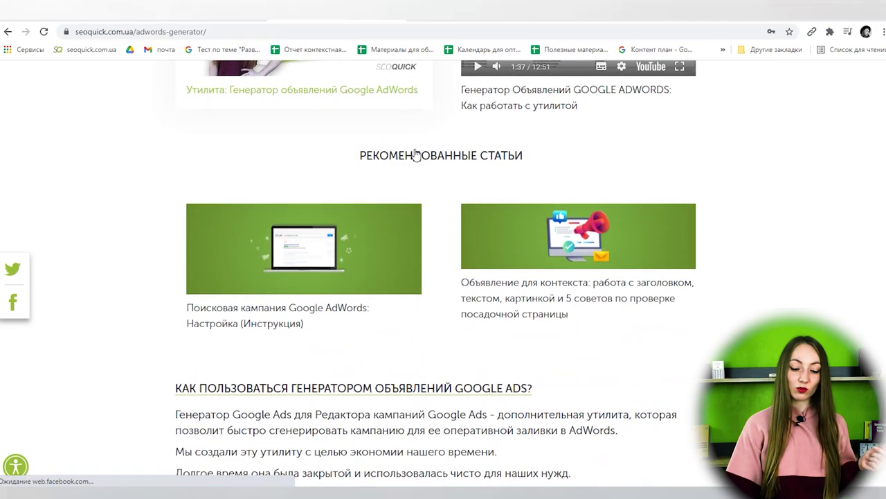
pyautogui.scroll(-4, 416, 263)
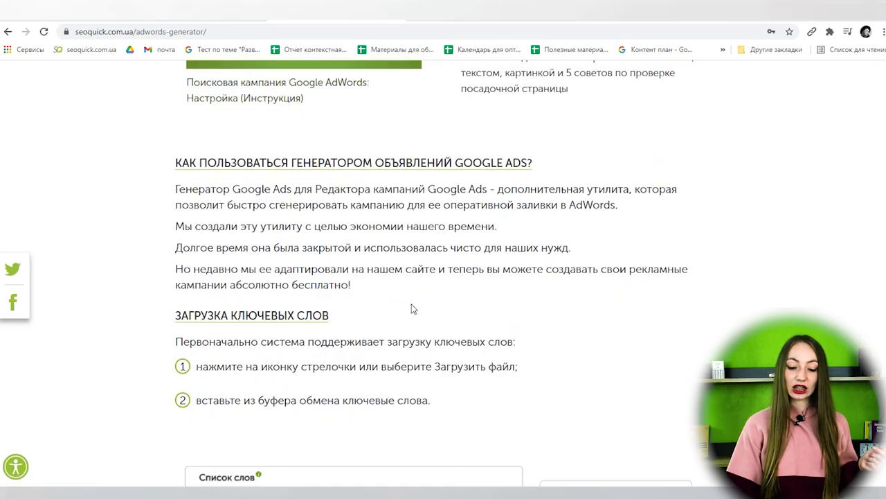
pyautogui.scroll(-3, 485, 314)
pyautogui.scroll(5, 485, 311)
pyautogui.scroll(-15, 483, 305)
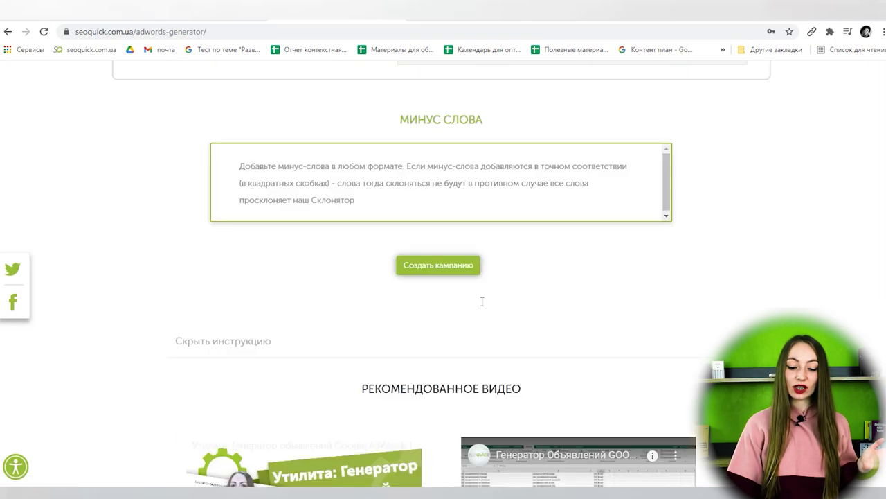
pyautogui.scroll(-4, 482, 301)
pyautogui.scroll(12, 478, 294)
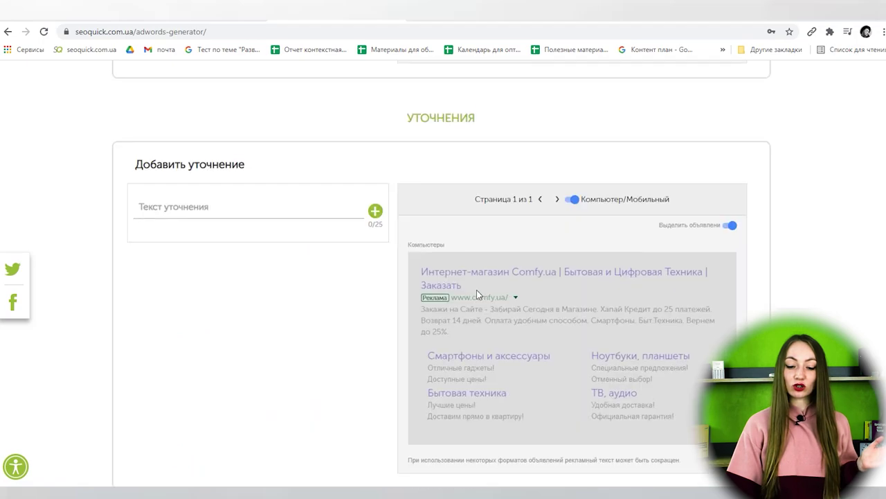
pyautogui.scroll(9, 477, 291)
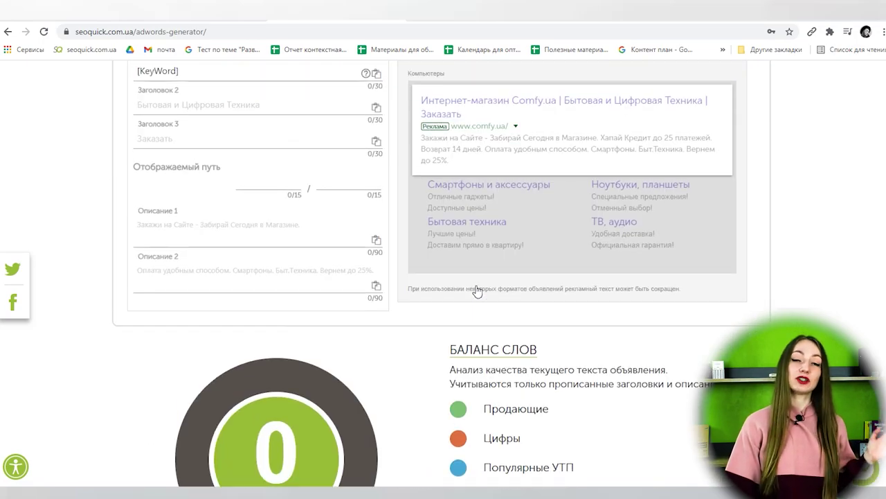
pyautogui.scroll(6, 478, 291)
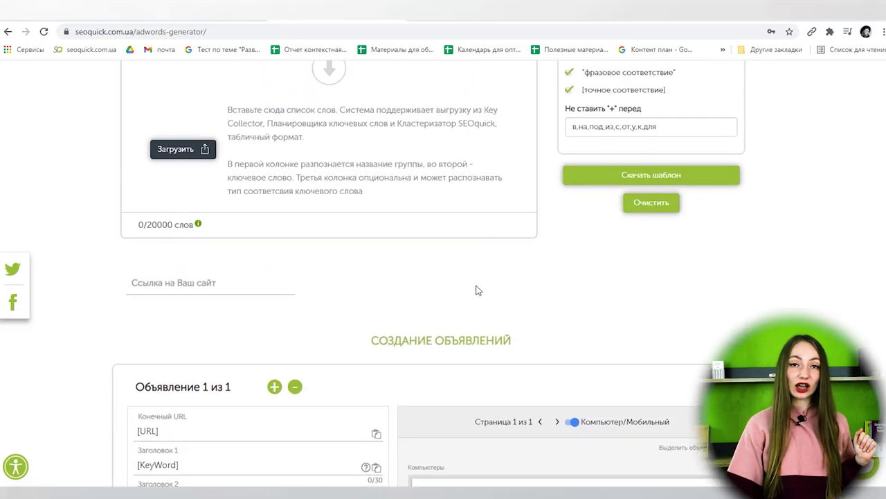
pyautogui.scroll(4, 485, 277)
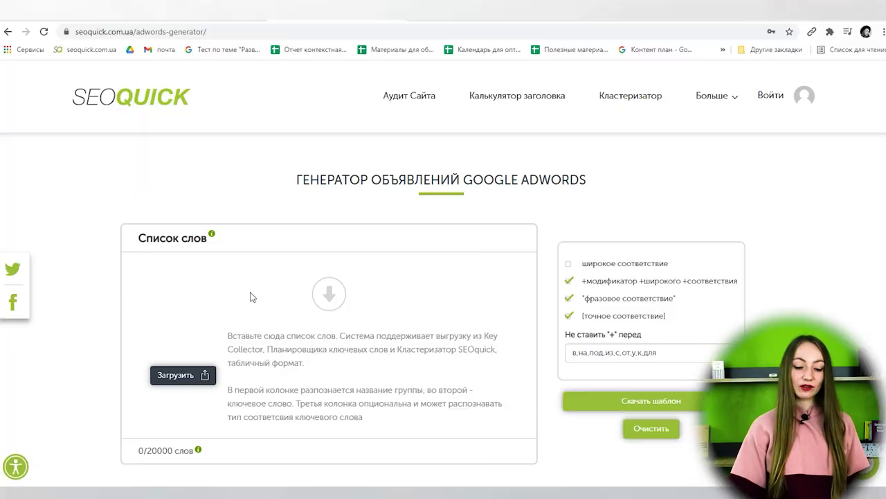
pyautogui.scroll(-1, 252, 297)
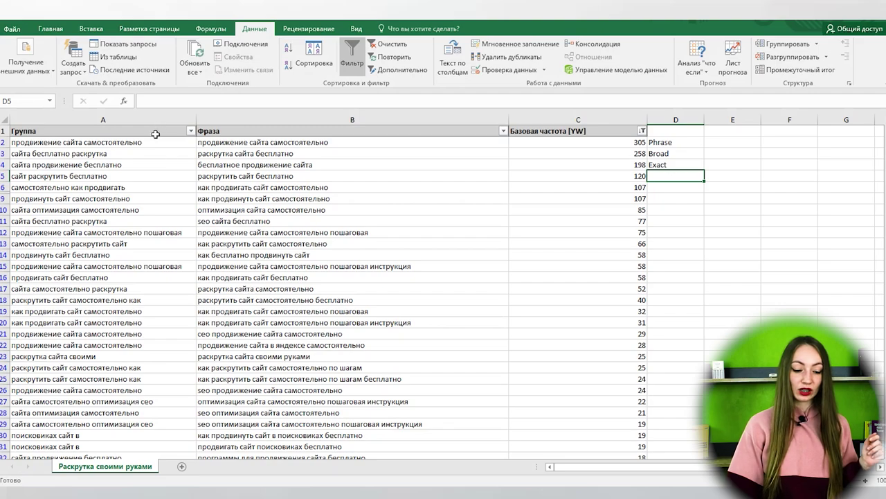
# - Switch to the keyword sheet in Excel and sort the whole table by Базовая частота [YW] in descending order
pyautogui.click(155, 142)
pyautogui.click(317, 143)
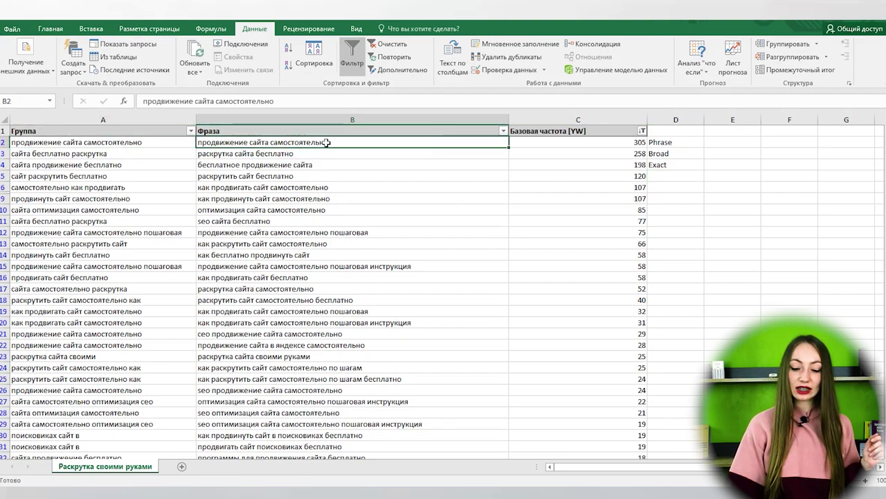
pyautogui.click(593, 155)
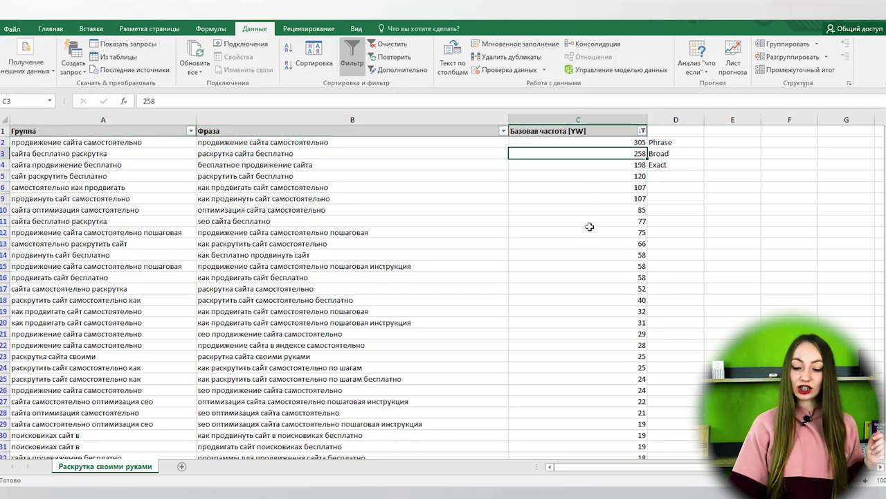
pyautogui.click(5, 120)
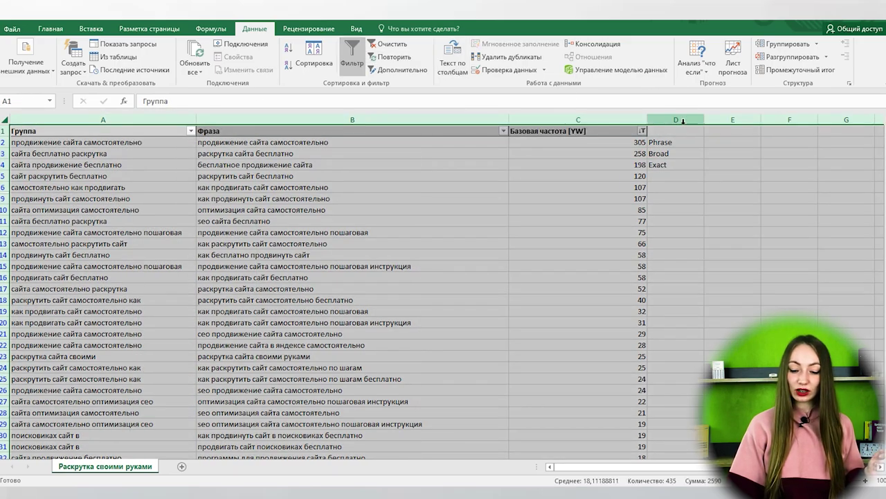
pyautogui.click(643, 130)
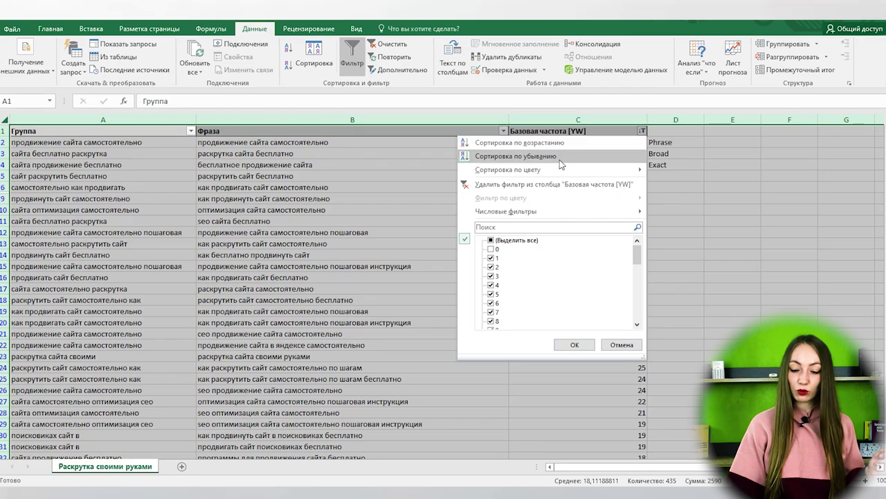
pyautogui.click(558, 156)
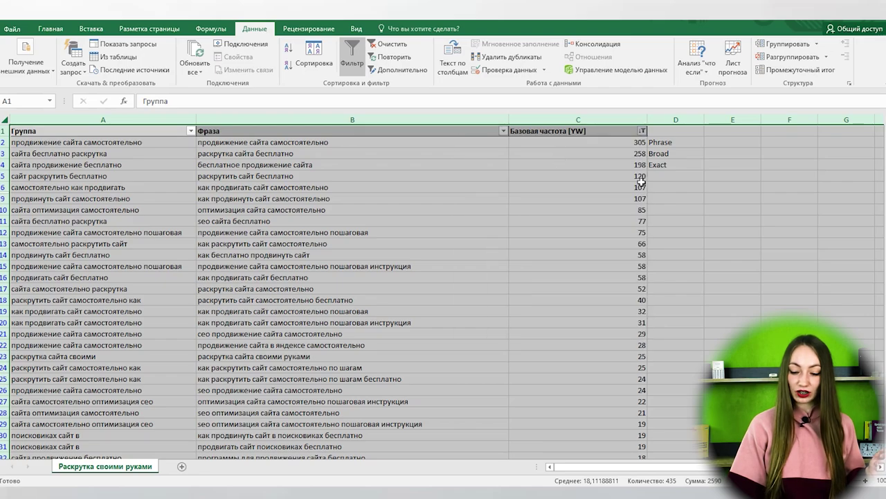
# - Sort the table by Группа from А to Я and examine the phrases and frequencies of the group "в гугле самостоятельно"
pyautogui.click(190, 131)
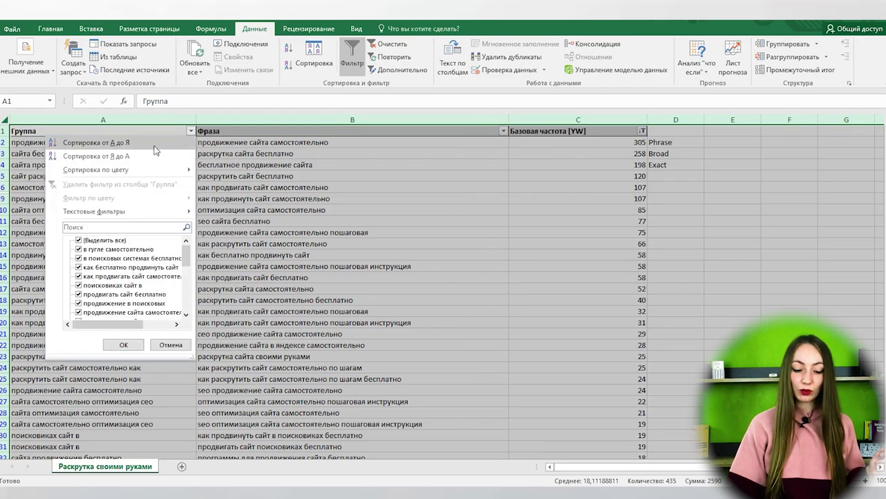
pyautogui.click(158, 146)
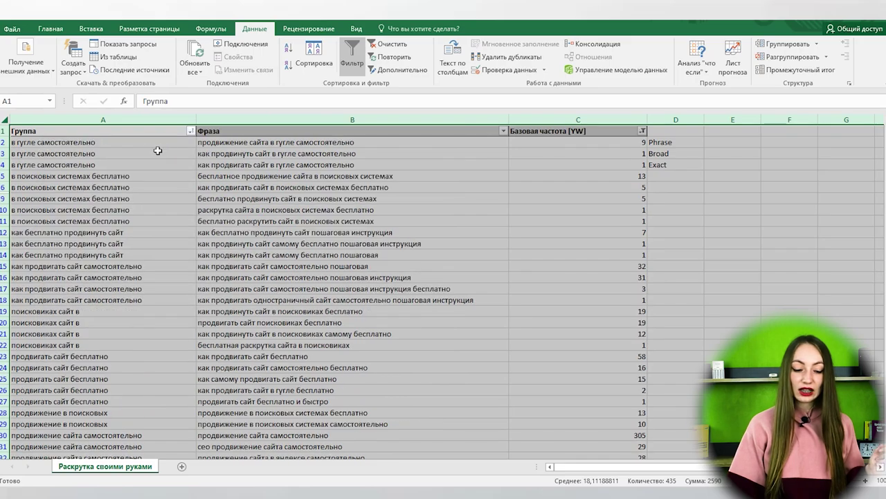
pyautogui.click(157, 145)
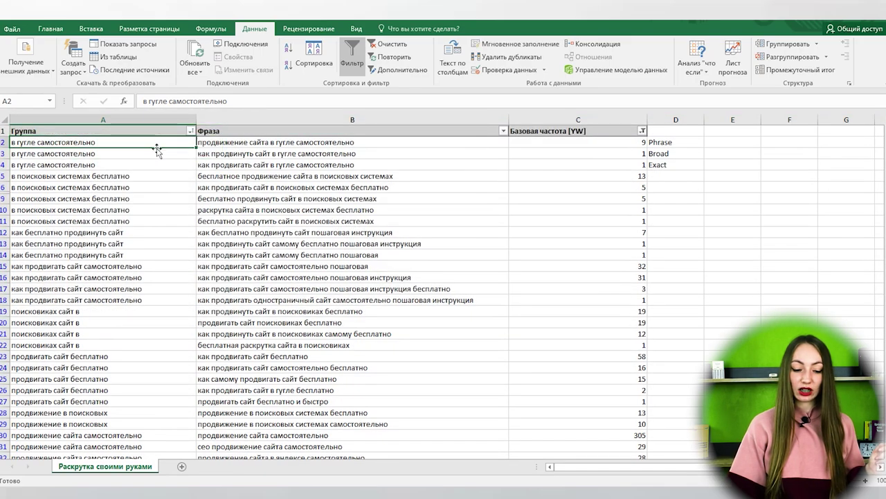
pyautogui.click(368, 144)
pyautogui.click(366, 154)
pyautogui.click(364, 165)
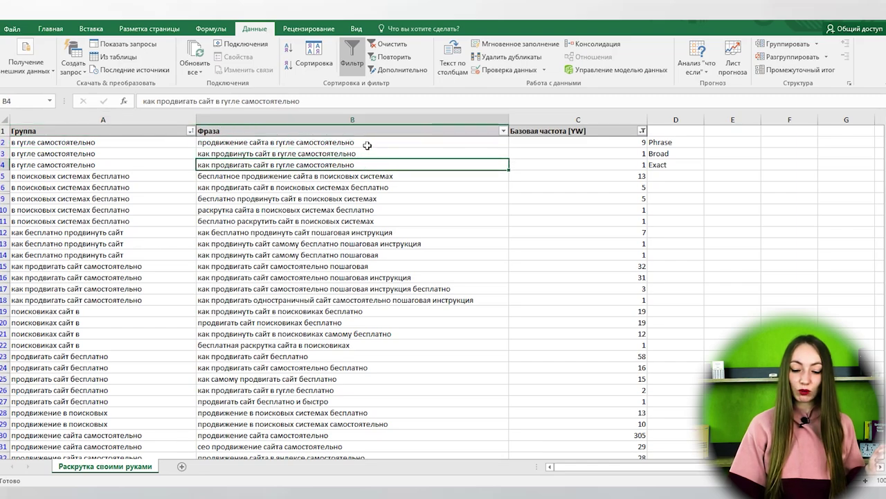
pyautogui.click(593, 141)
pyautogui.click(594, 160)
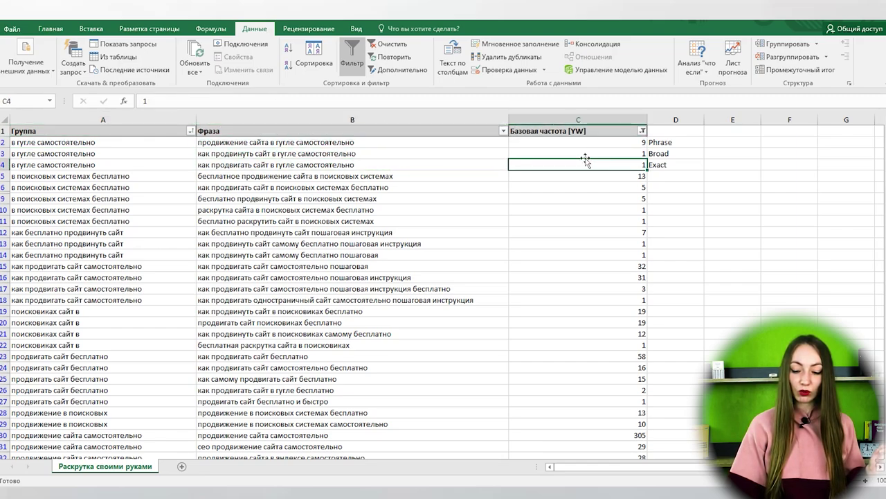
# - Re-sort the whole table by Базовая частота [YW] in descending order and select the Phrase match-type cell D2
pyautogui.click(8, 121)
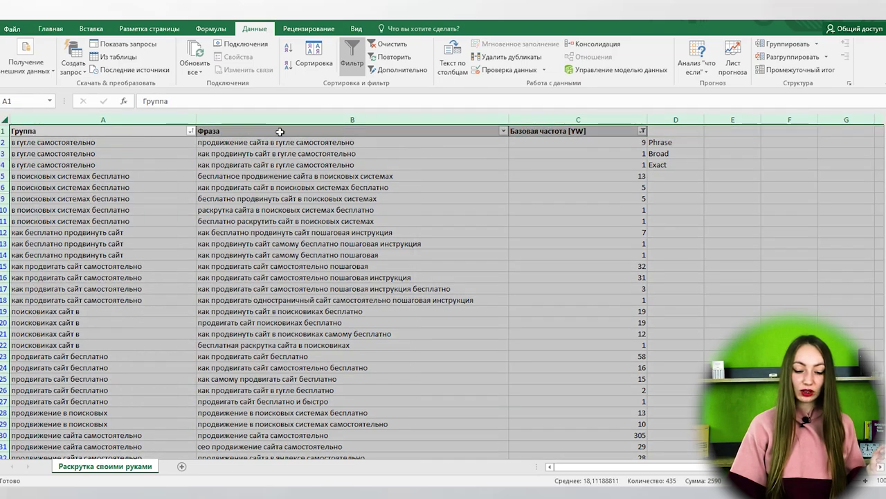
pyautogui.click(648, 131)
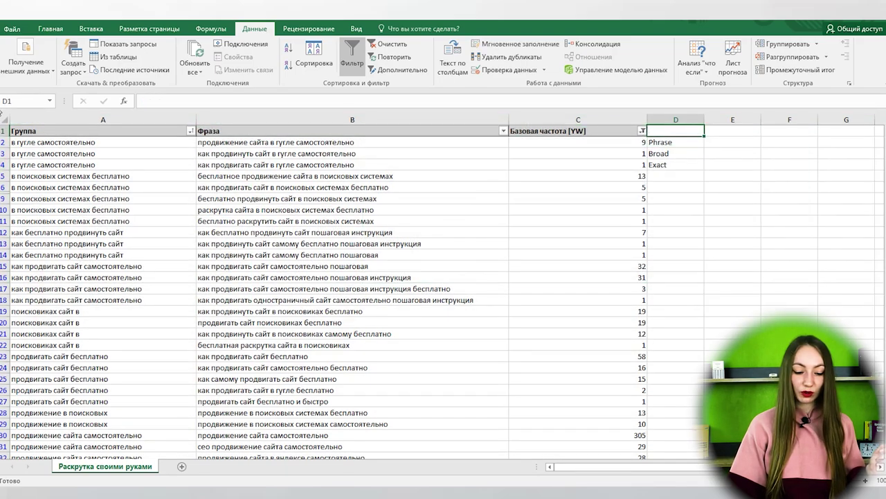
pyautogui.click(5, 121)
pyautogui.click(644, 130)
pyautogui.click(547, 152)
pyautogui.click(626, 165)
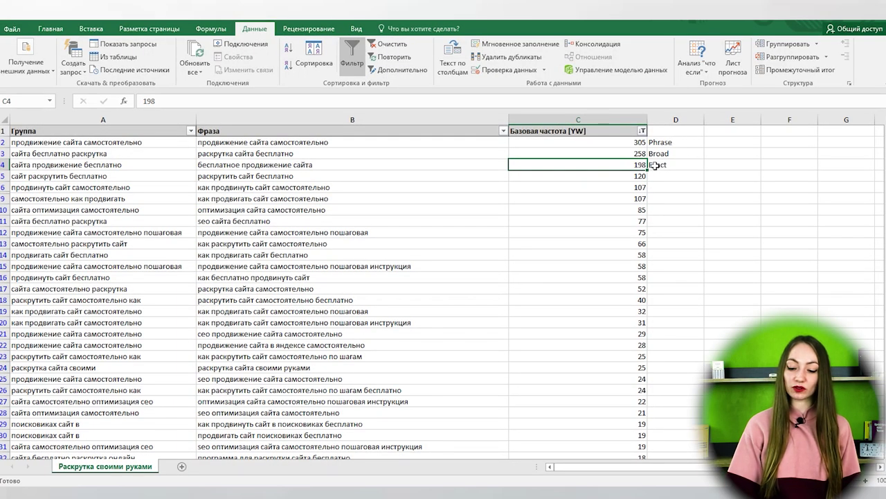
pyautogui.click(669, 142)
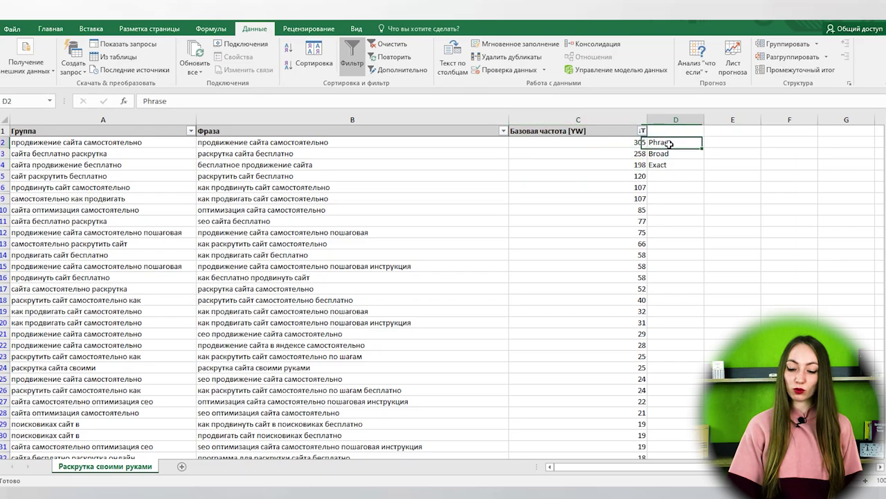
# - Move the match types Phrase, Broad and Exact from D2:D4 to E2:E4
pyautogui.keyDown('shift'); pyautogui.click(671, 165); pyautogui.keyUp('shift')
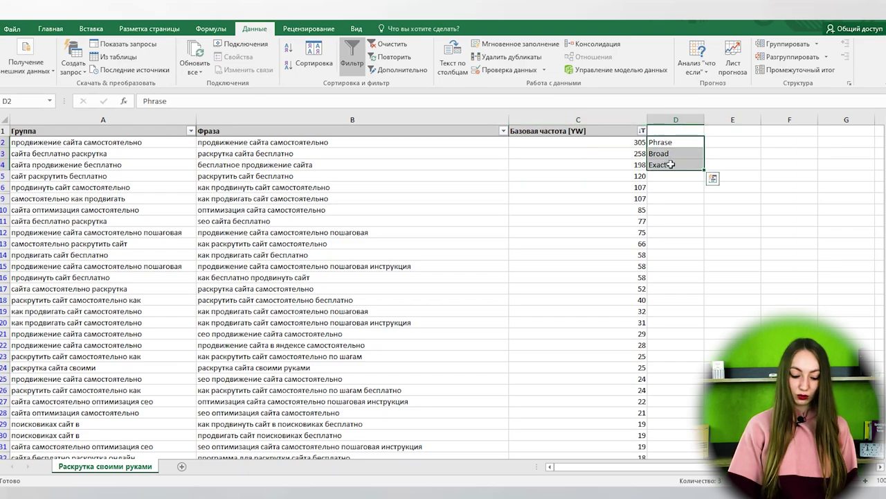
pyautogui.hotkey('ctrl', 'c')
pyautogui.click(734, 142)
pyautogui.hotkey('ctrl', 'v')
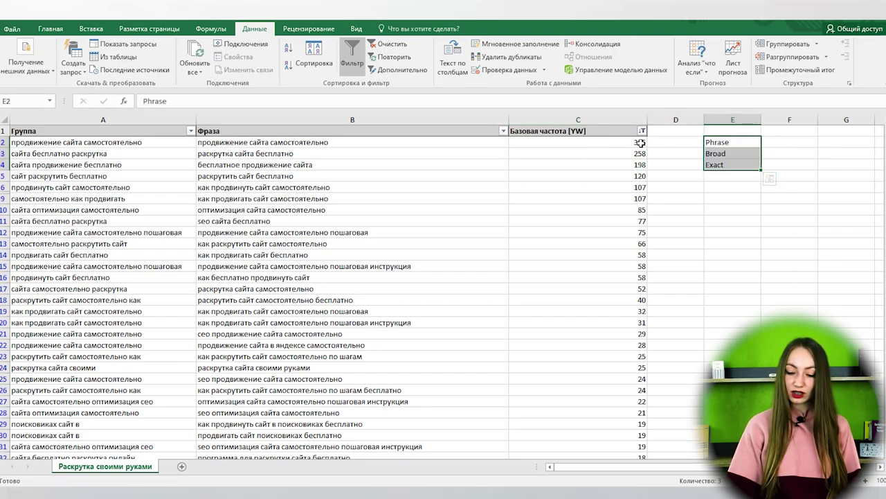
pyautogui.click(641, 143)
# - Copy the Exact match type into column D for the six highest-frequency phrases, visible rows 2 to 9
pyautogui.click(718, 165)
pyautogui.hotkey('ctrl', 'c')
pyautogui.click(673, 142)
pyautogui.hotkey('ctrl', 'v')
pyautogui.press('Down')
pyautogui.hotkey('ctrl', 'v')
pyautogui.press('Down')
pyautogui.hotkey('ctrl', 'v')
pyautogui.press('Down')
pyautogui.hotkey('ctrl', 'v')
pyautogui.press('Down')
pyautogui.hotkey('ctrl', 'v')
pyautogui.press('Down')
pyautogui.hotkey('ctrl', 'v')
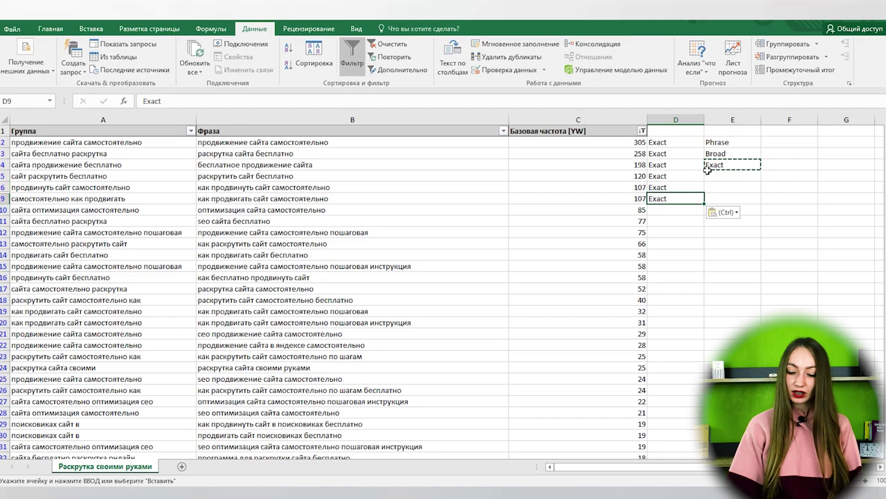
# - Copy the Broad match type into D10 and fill it down column D for all remaining phrases
pyautogui.click(717, 154)
pyautogui.hotkey('ctrl', 'c')
pyautogui.click(669, 210)
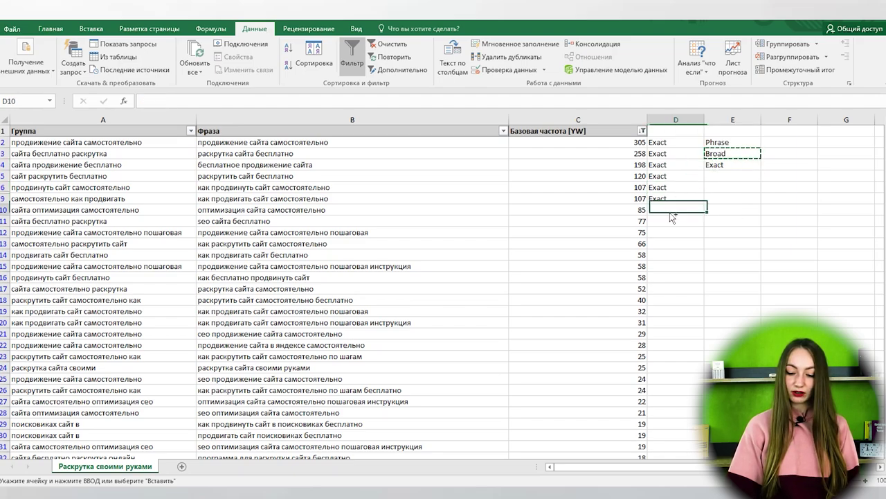
pyautogui.hotkey('ctrl', 'v')
pyautogui.doubleClick(705, 217)
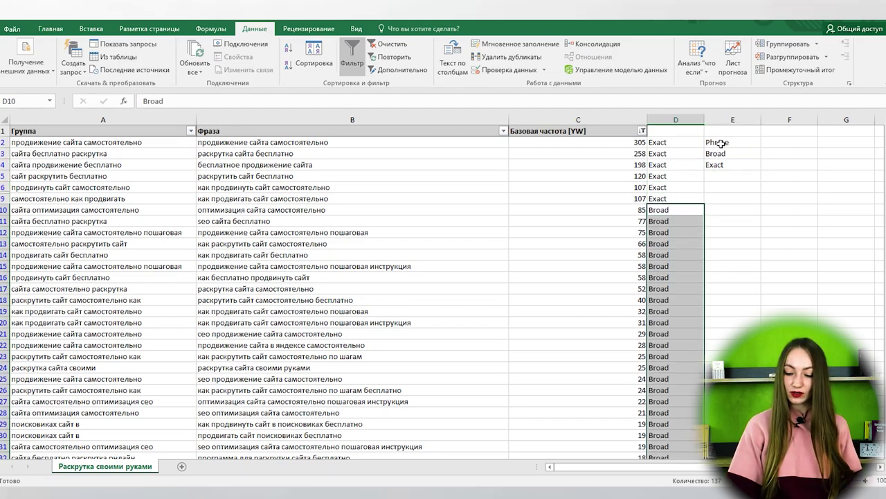
# - Delete column E with the helper match-type values
pyautogui.click(719, 164)
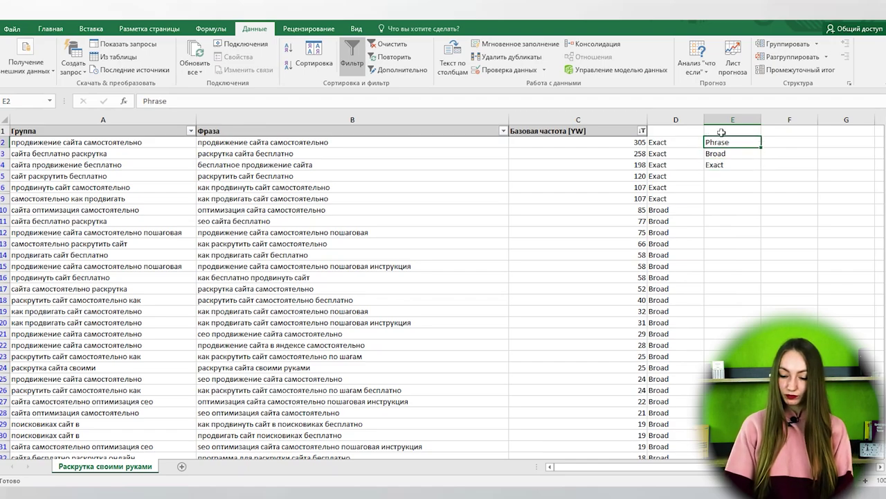
pyautogui.click(726, 120)
pyautogui.rightClick(726, 122)
pyautogui.click(748, 216)
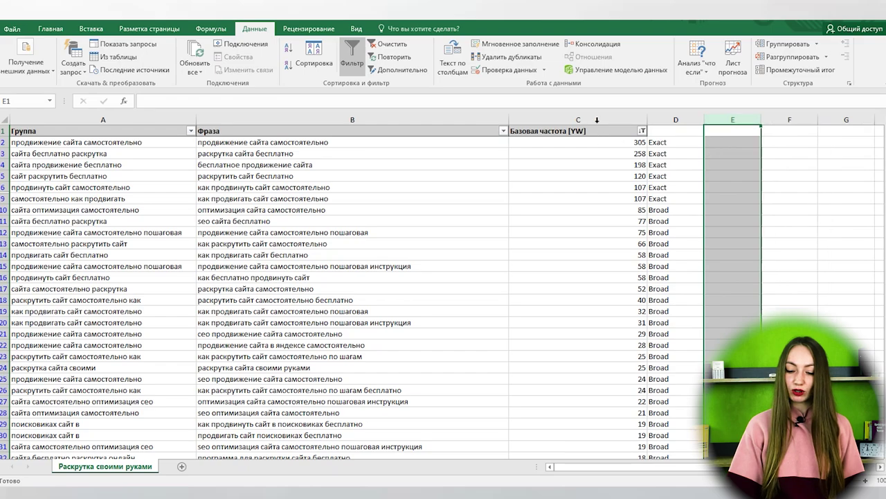
pyautogui.click(597, 120)
pyautogui.rightClick(597, 122)
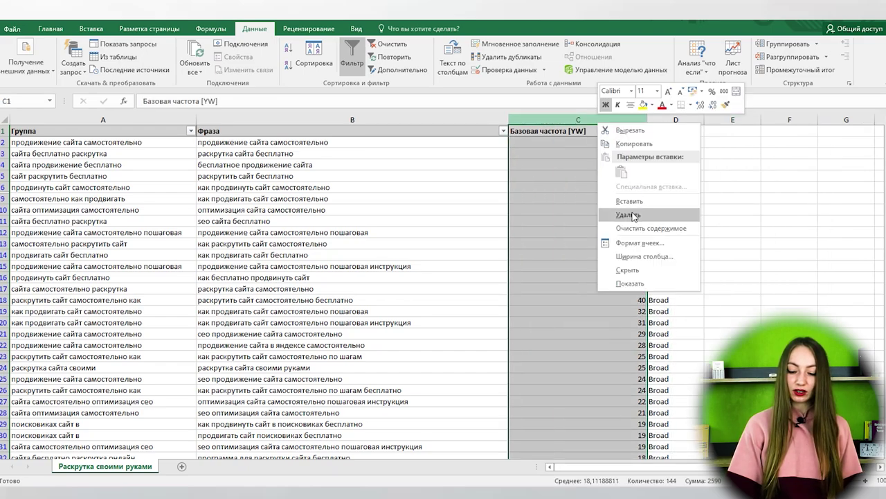
pyautogui.press('Escape')
# - Select the whole sheet and sort the table by Группа from А to Я
pyautogui.click(28, 131)
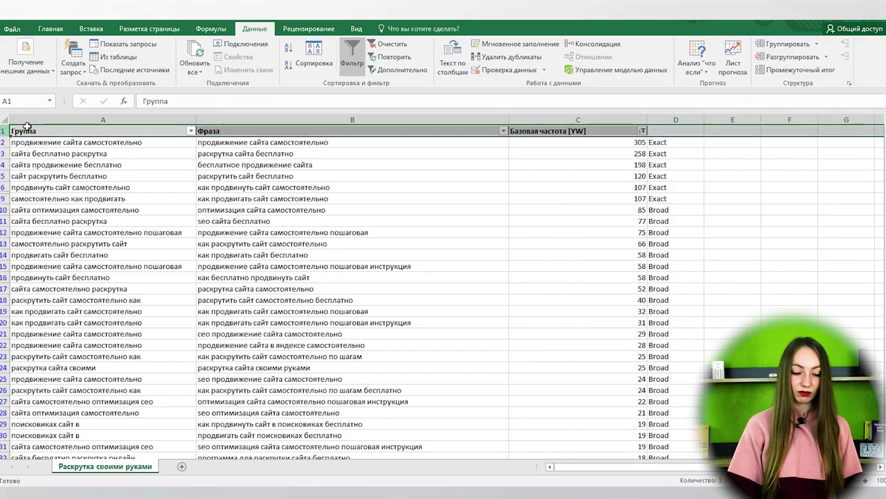
pyautogui.hotkey('ctrl', 'a')
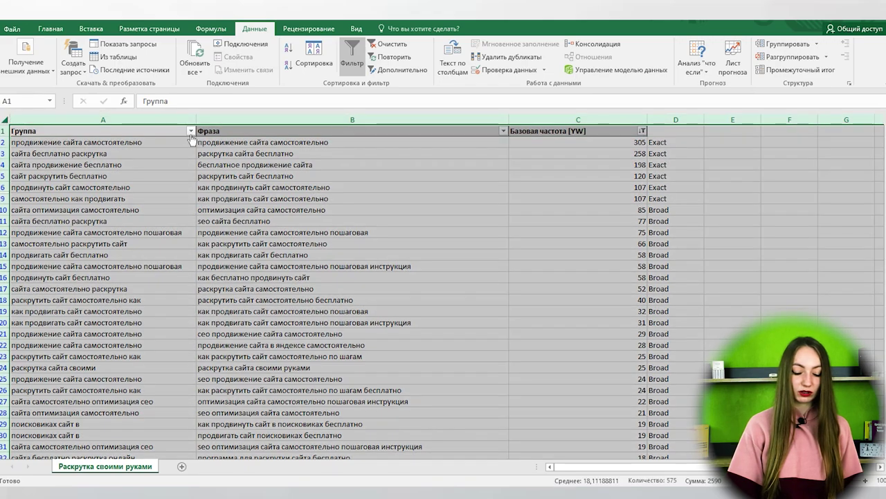
pyautogui.click(191, 131)
pyautogui.click(104, 143)
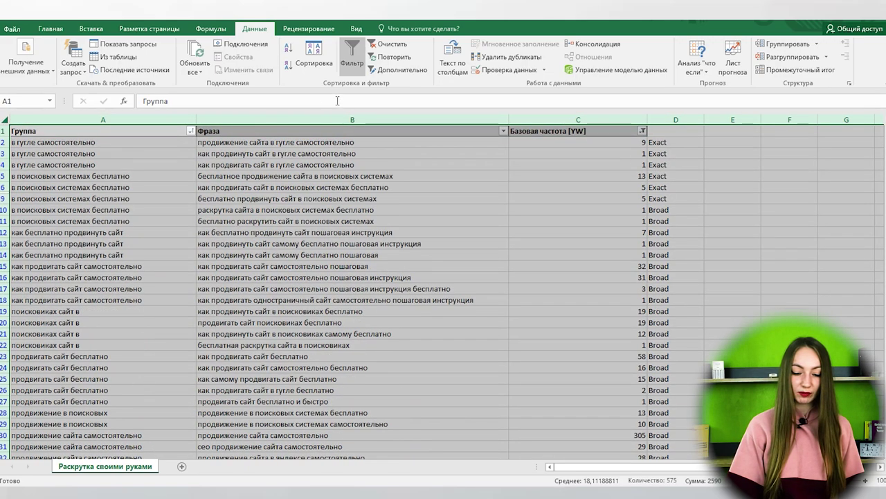
# - Turn off the table's filter and delete the Базовая частота [YW] column
pyautogui.click(358, 63)
pyautogui.click(578, 120)
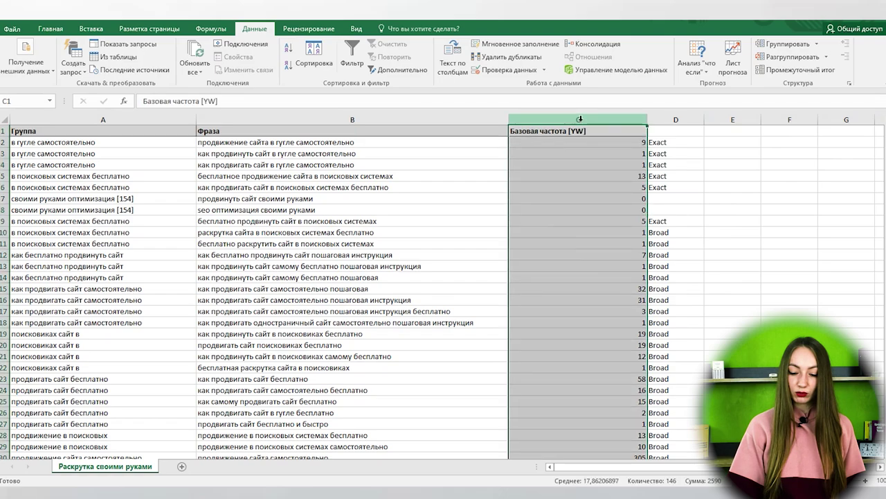
pyautogui.rightClick(583, 124)
pyautogui.click(602, 213)
# - Fill the Exact match type from C6 down into the empty cells C7 and C8
pyautogui.click(533, 188)
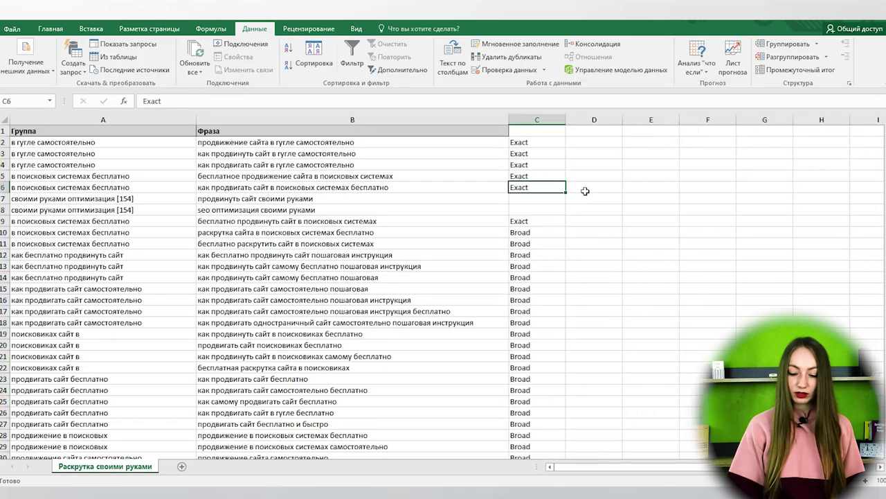
pyautogui.moveTo(566, 193); pyautogui.dragTo(566, 215)
pyautogui.click(347, 210)
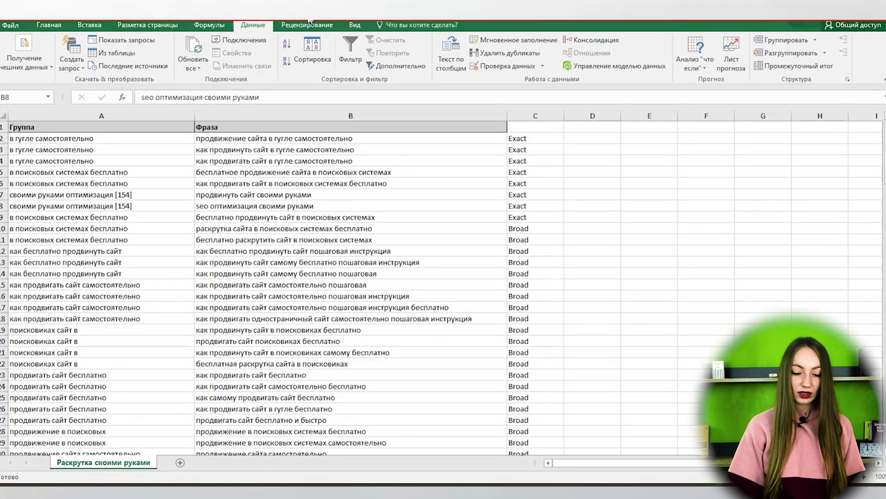
# - Switch to SEOquick's ad generator in the browser and upload the file SEOQUICK Ключи на блог into the keyword list
pyautogui.hotkey('alt', 'Tab')
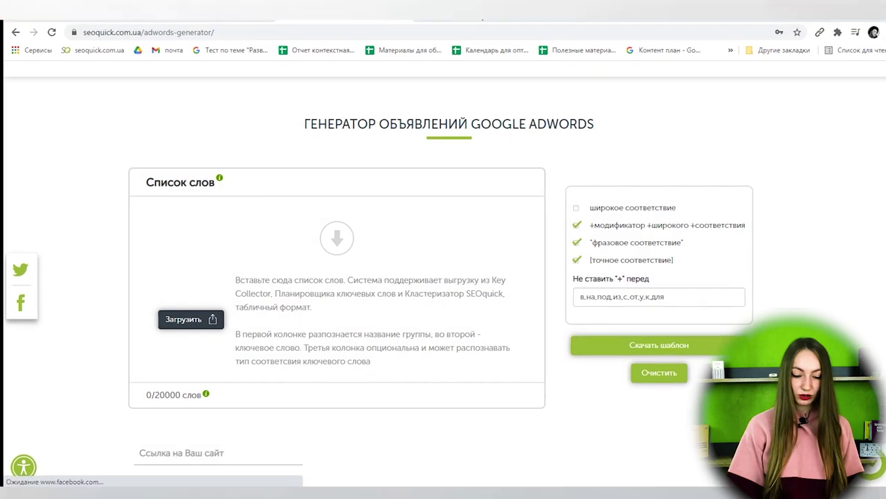
pyautogui.click(192, 319)
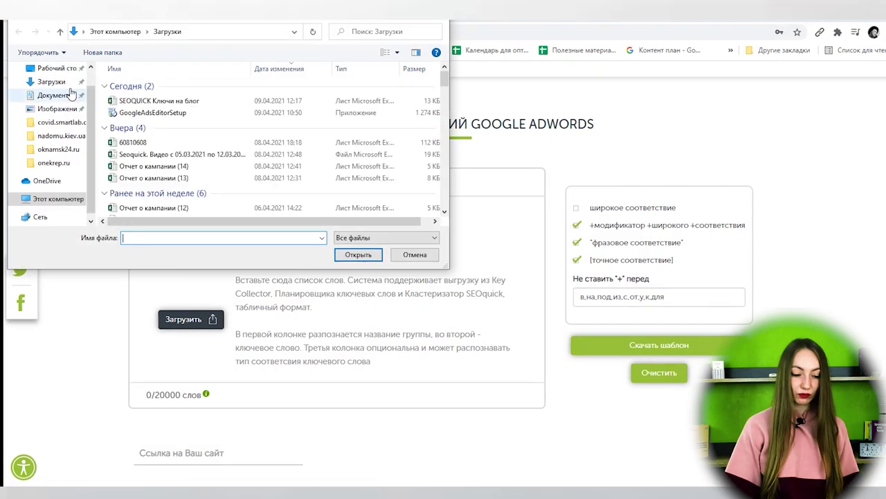
pyautogui.click(58, 77)
pyautogui.scroll(-3, 173, 138)
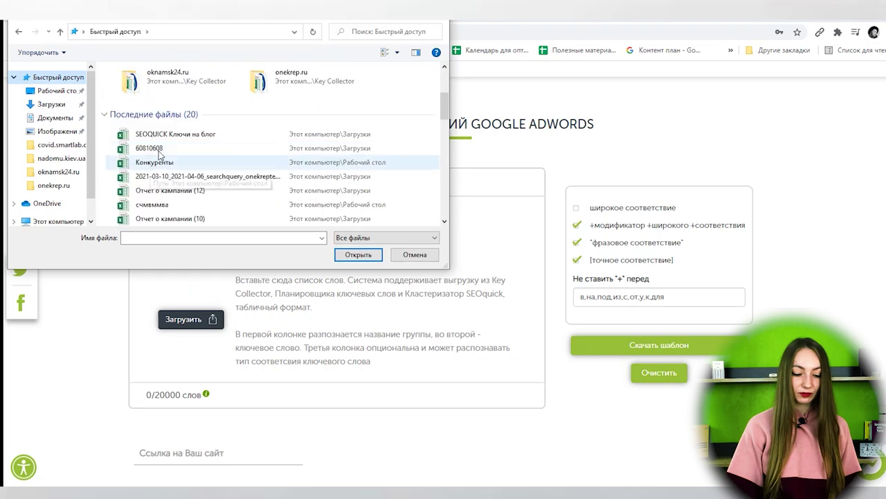
pyautogui.click(165, 135)
pyautogui.click(358, 254)
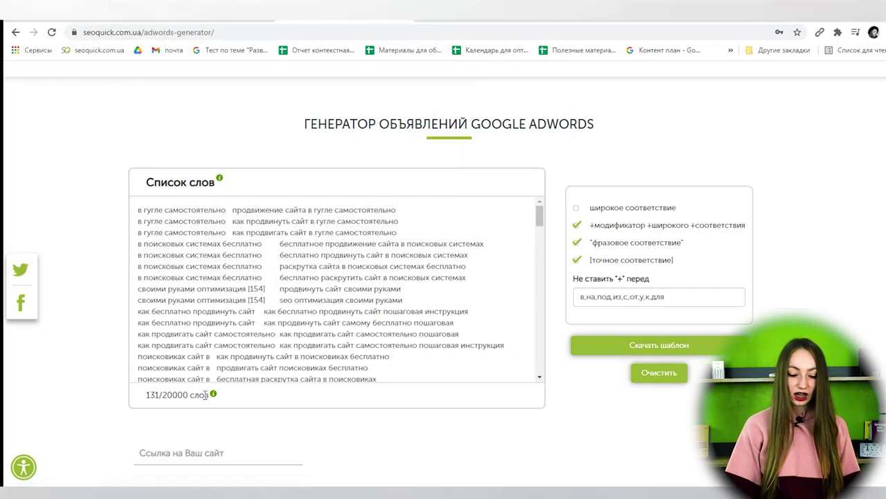
pyautogui.scroll(-3, 405, 331)
pyautogui.scroll(3, 406, 331)
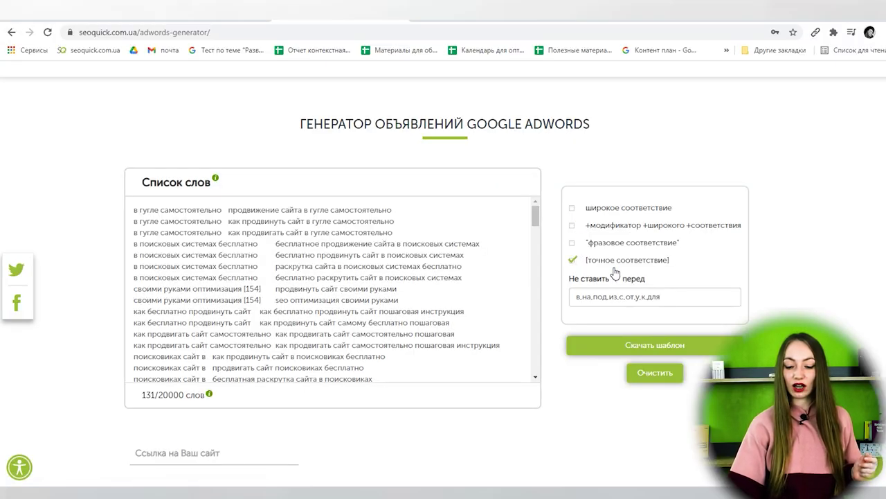
pyautogui.scroll(-1, 615, 273)
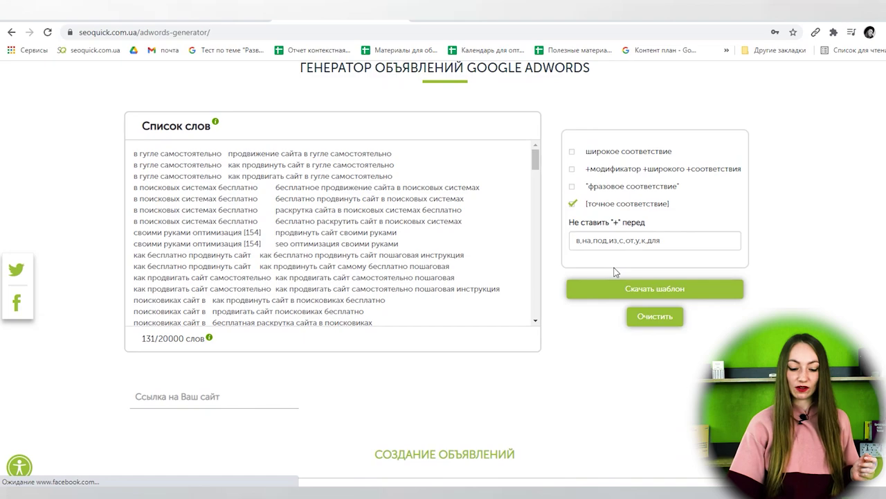
pyautogui.click(202, 402)
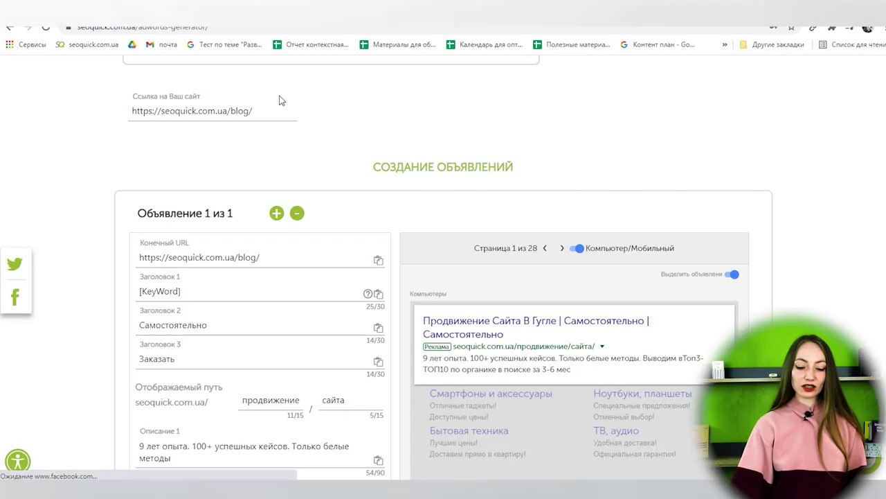
# - Examine the first ad's final URL, headlines, display path and descriptions together with the ad preview
pyautogui.scroll(-1, 328, 292)
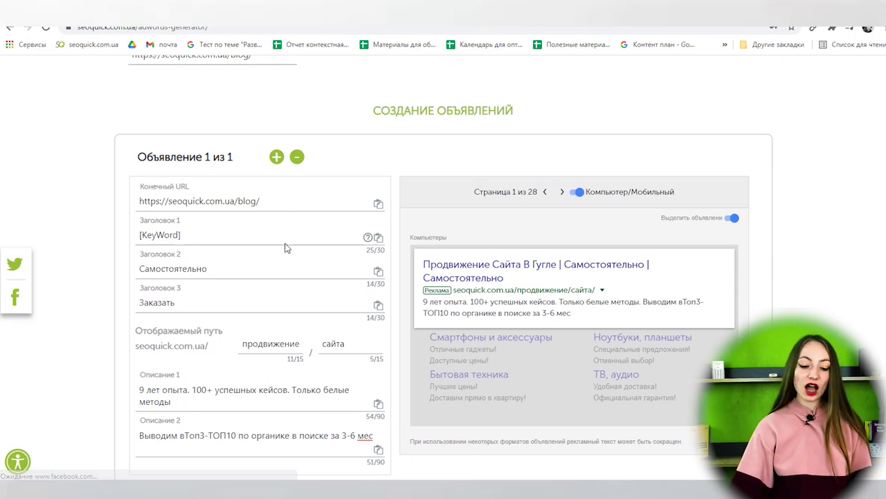
pyautogui.scroll(-1, 274, 309)
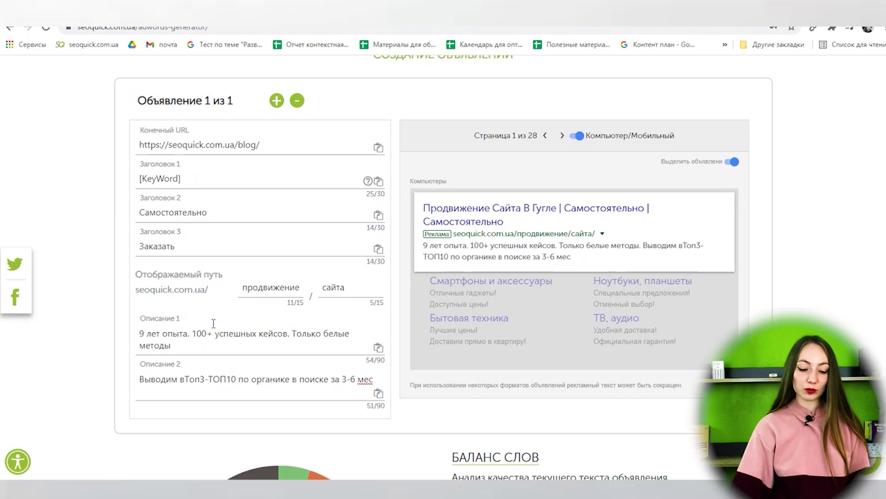
pyautogui.scroll(-1, 214, 324)
pyautogui.scroll(2, 248, 327)
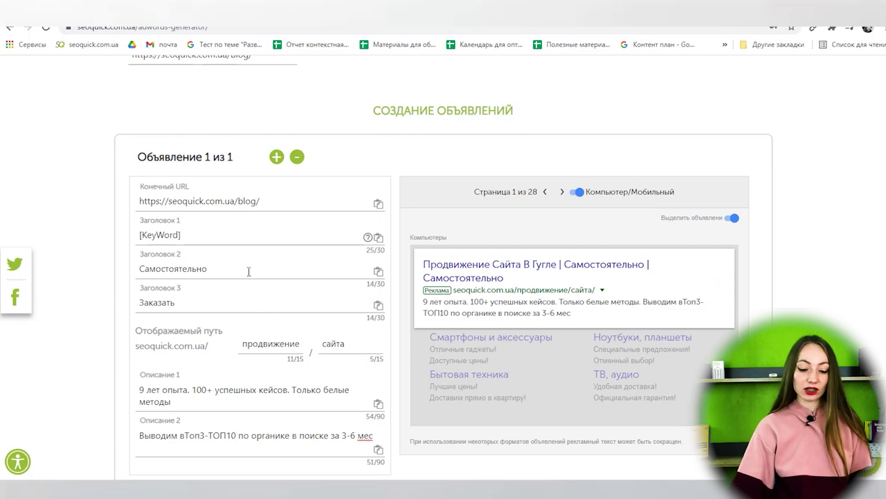
pyautogui.click(248, 271)
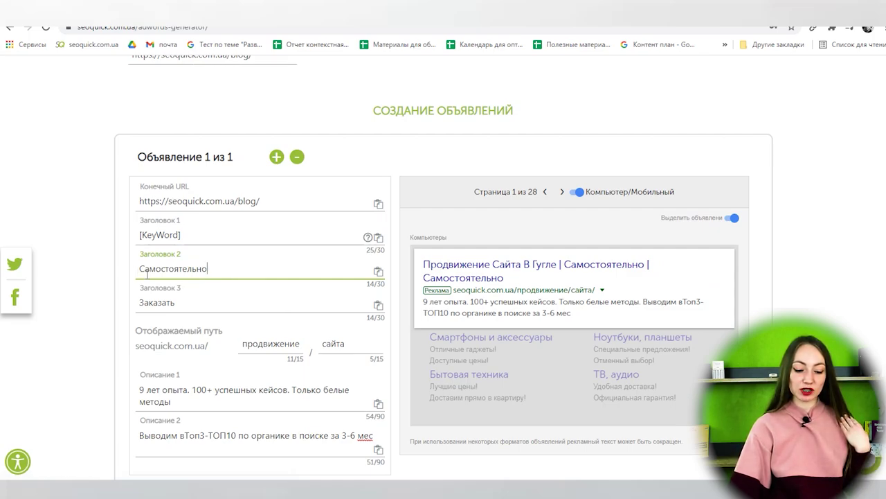
pyautogui.click(187, 305)
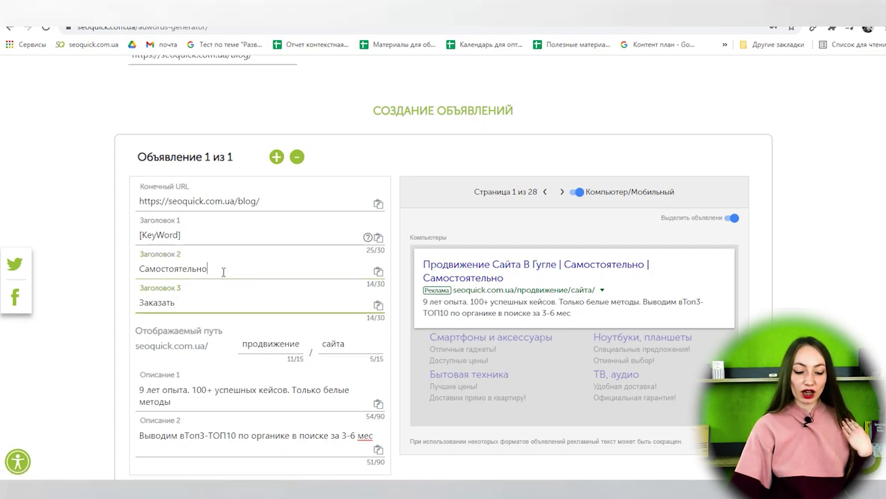
# - Replace Заголовок 1 of the ad with "Продвижение Сайтов"
pyautogui.moveTo(199, 237); pyautogui.dragTo(109, 237)
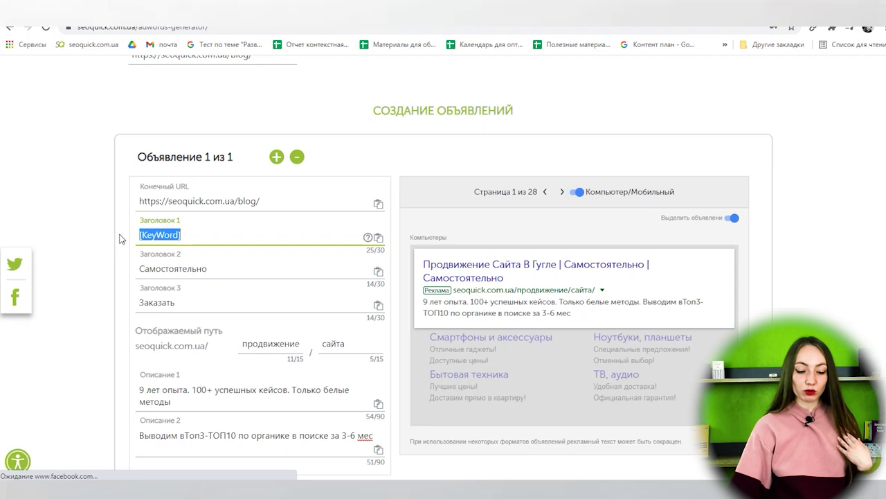
pyautogui.write('Про')
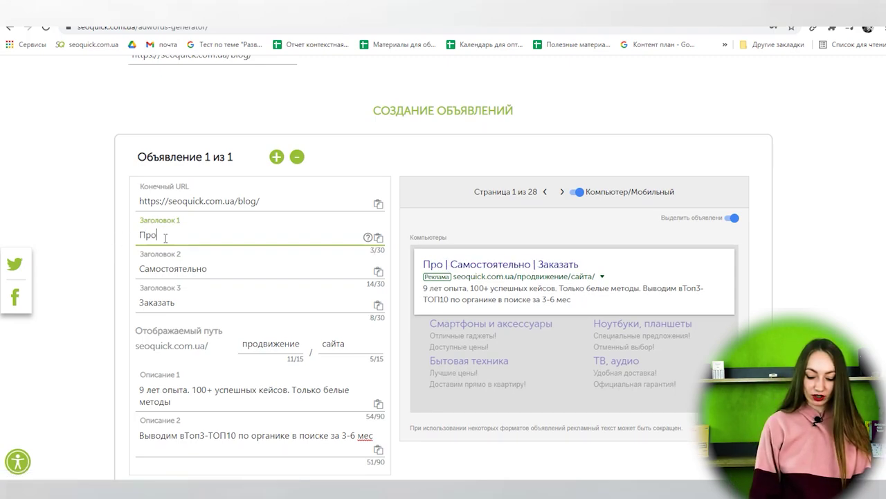
pyautogui.write('движение Сатов')
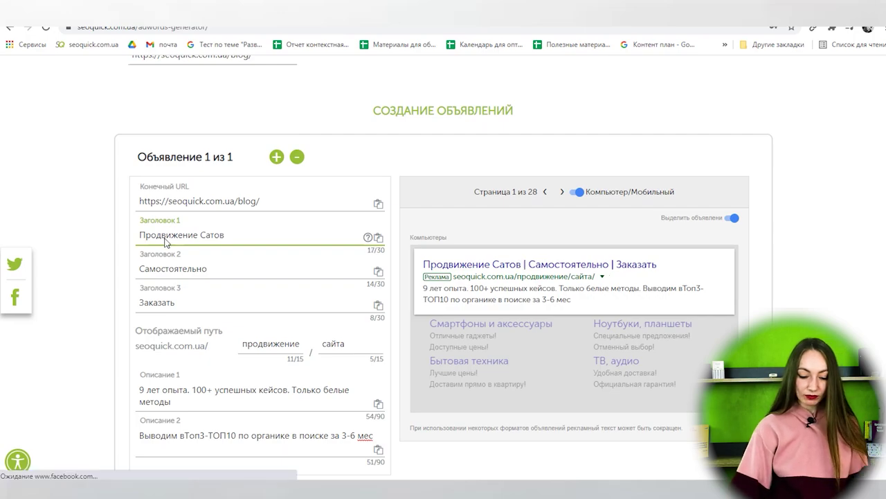
pyautogui.click(211, 235)
pyautogui.write('й')
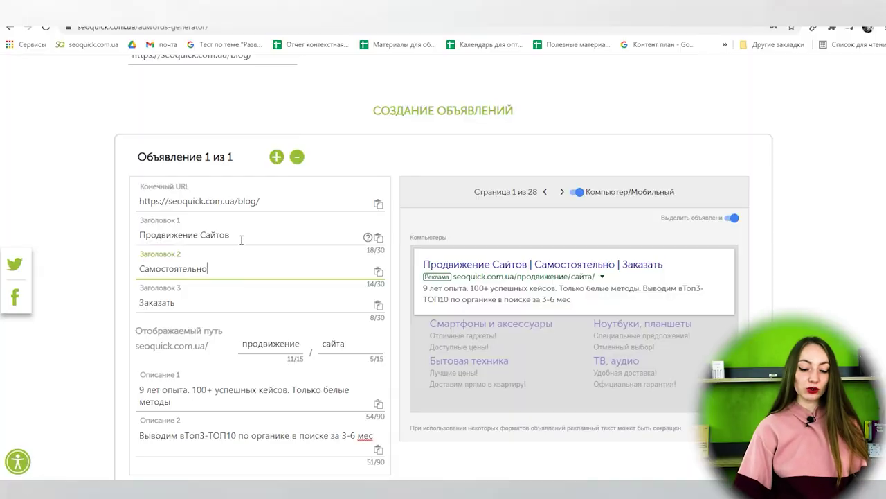
# - Replace the text of Заголовок 1 with the keyword placeholder [KeyWord]
pyautogui.moveTo(241, 238); pyautogui.dragTo(88, 236)
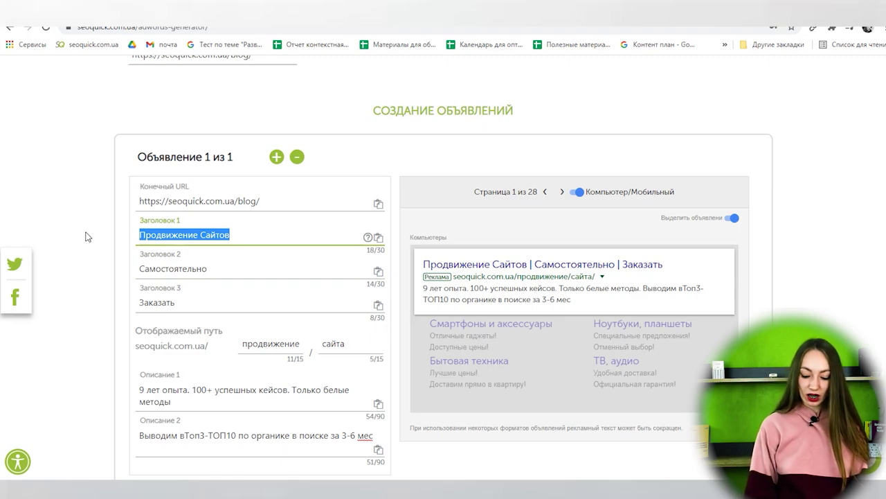
pyautogui.press('BackSpace')
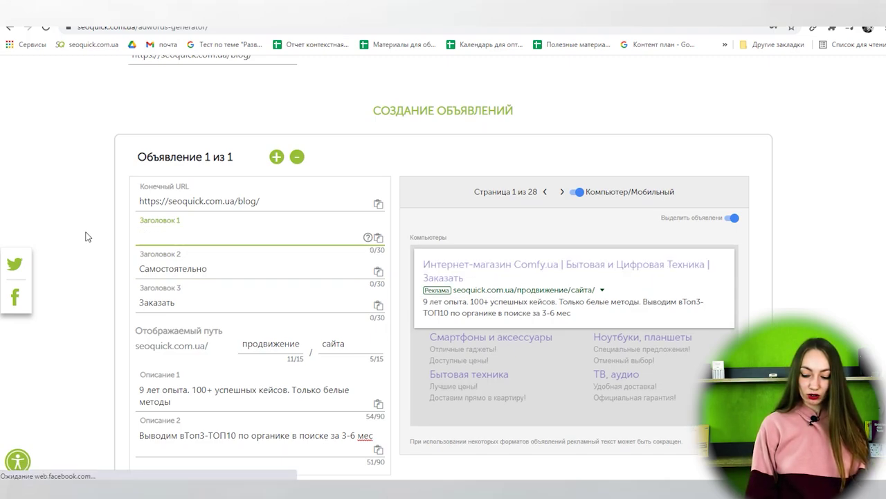
pyautogui.write('{}')
pyautogui.press('BackSpace')
pyautogui.press('BackSpace')
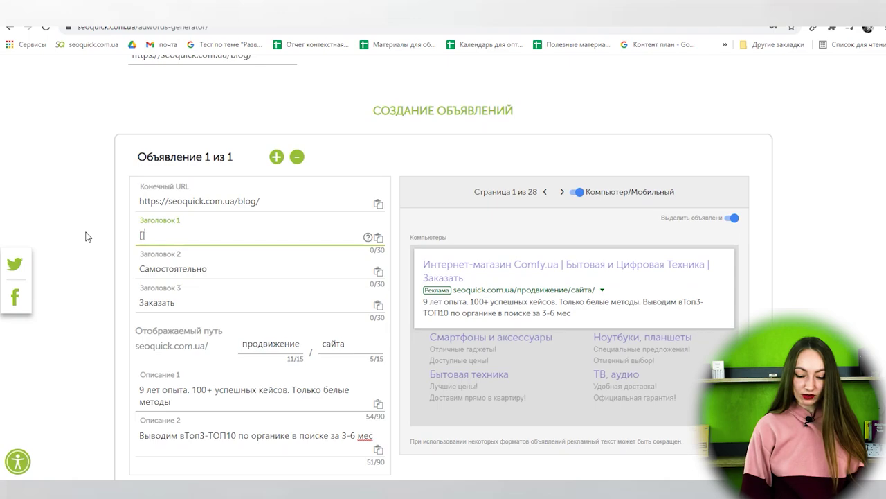
pyautogui.write('[]')
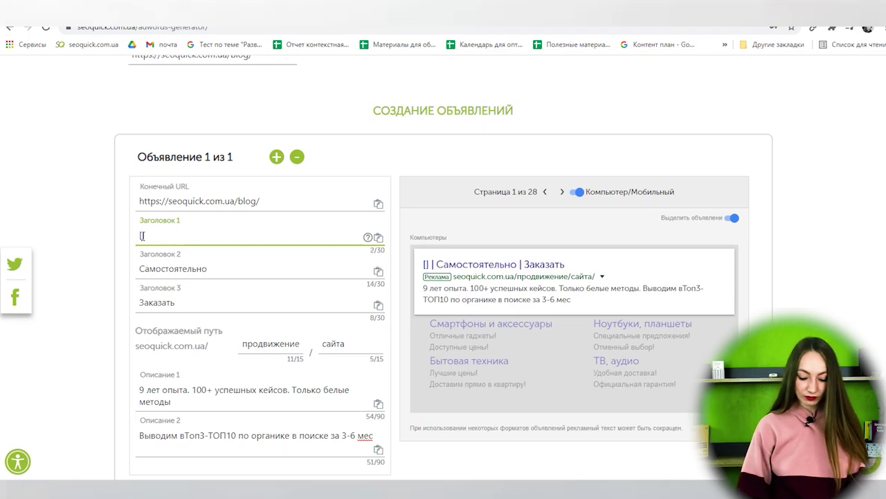
pyautogui.write('KeyWor')
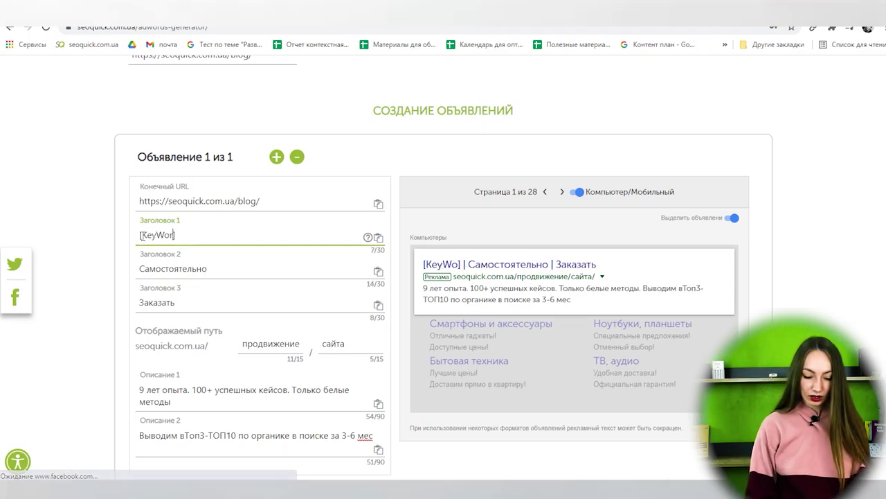
pyautogui.write('d')
pyautogui.click(220, 267)
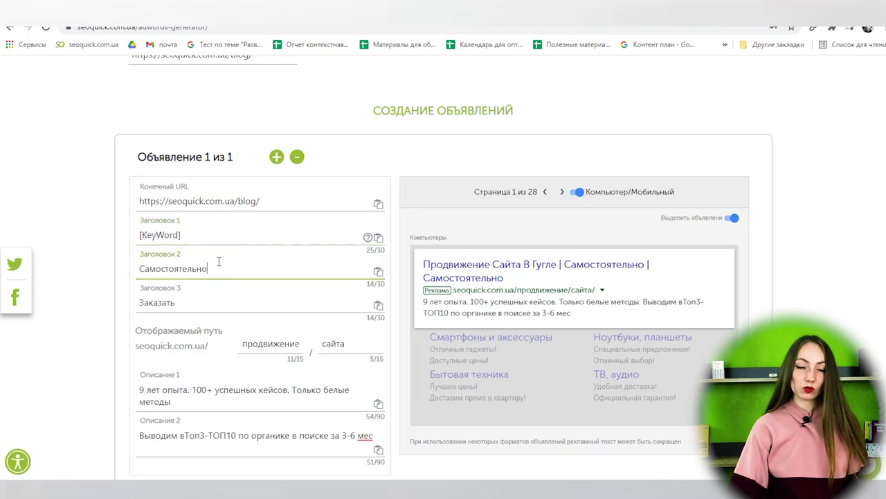
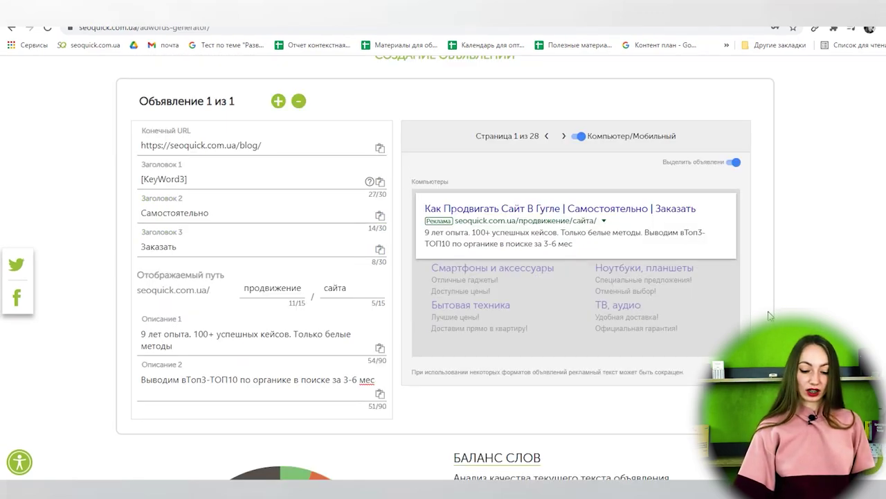
# - Set the two parts of the ad's display path to the placeholders [Word1] and [Word2]
pyautogui.click(254, 286)
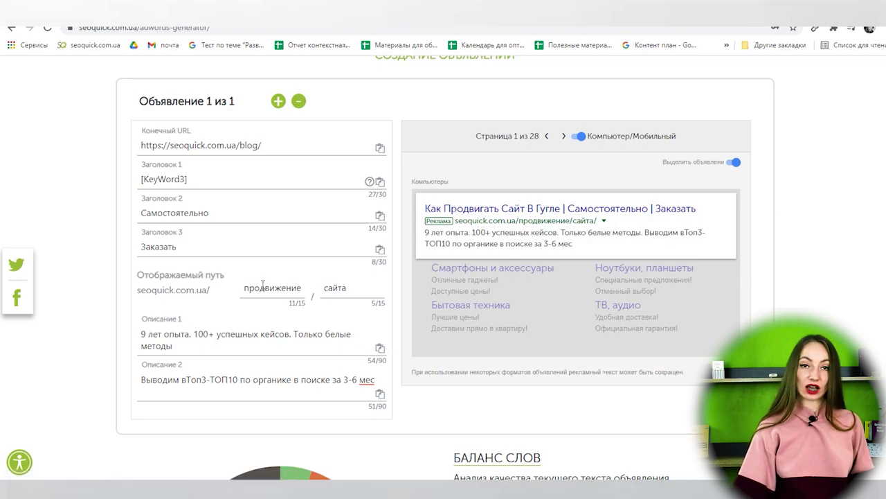
pyautogui.doubleClick(296, 291)
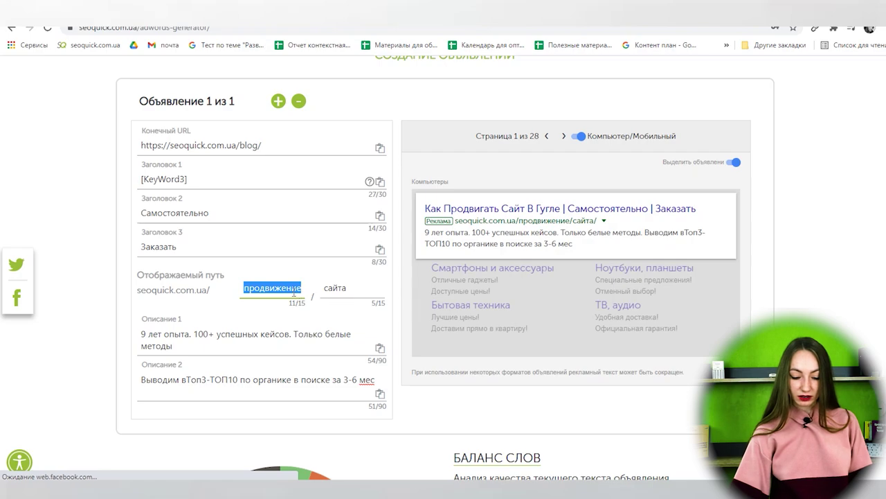
pyautogui.write('[]')
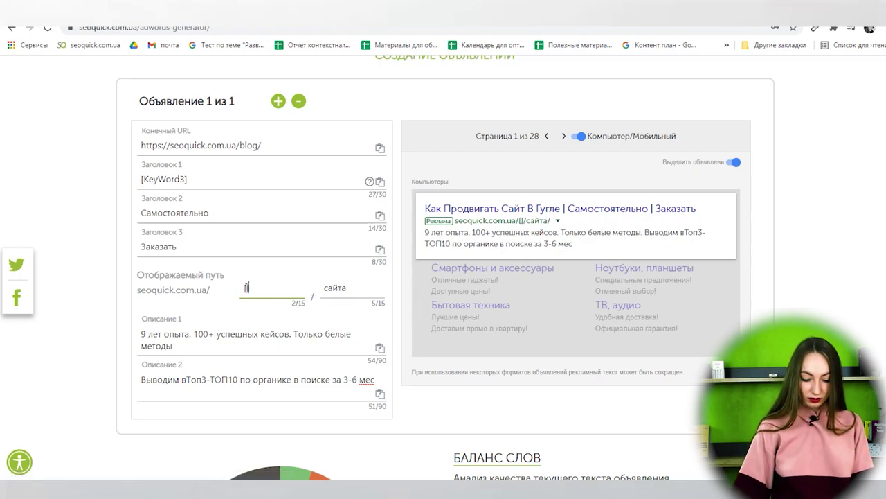
pyautogui.write('Word1')
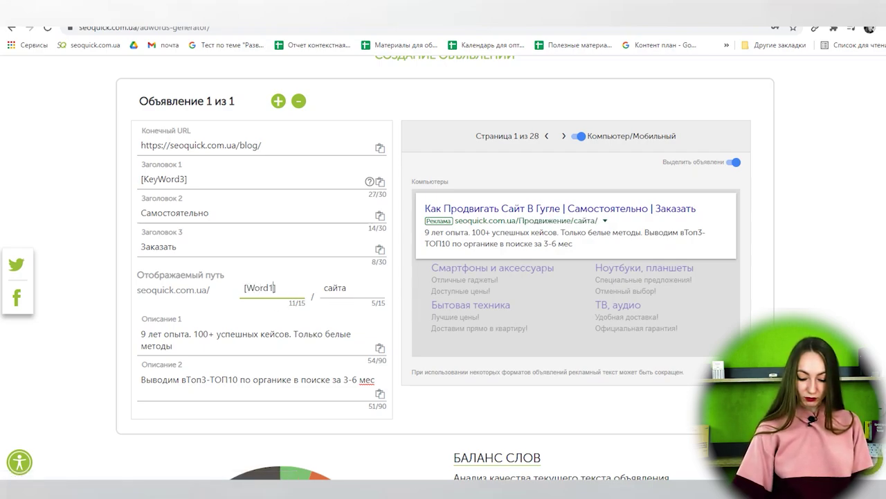
pyautogui.doubleClick(336, 288)
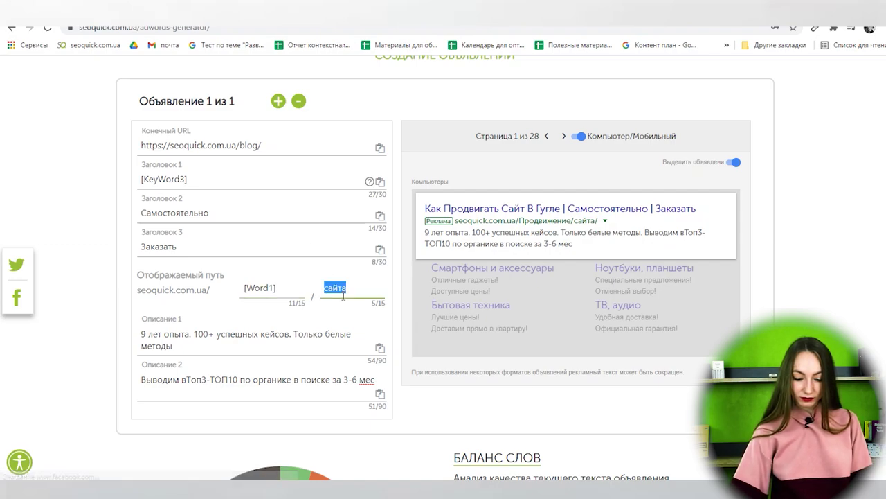
pyautogui.write('[]')
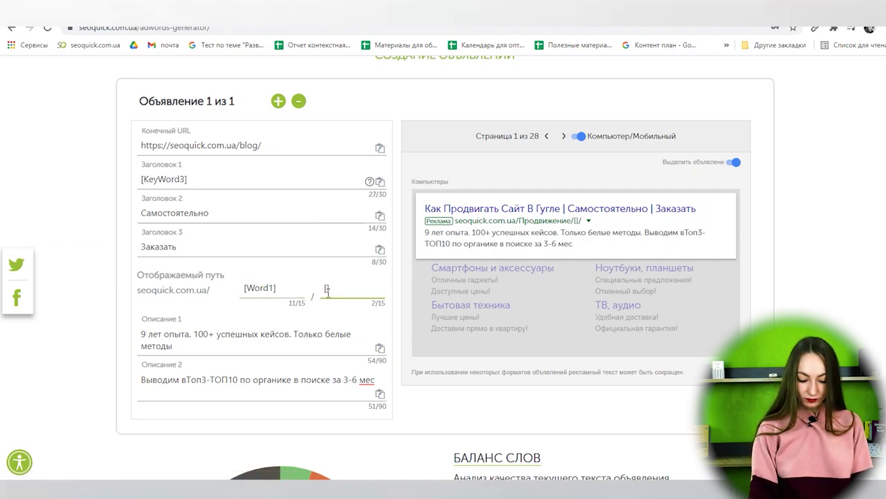
pyautogui.write('Word2')
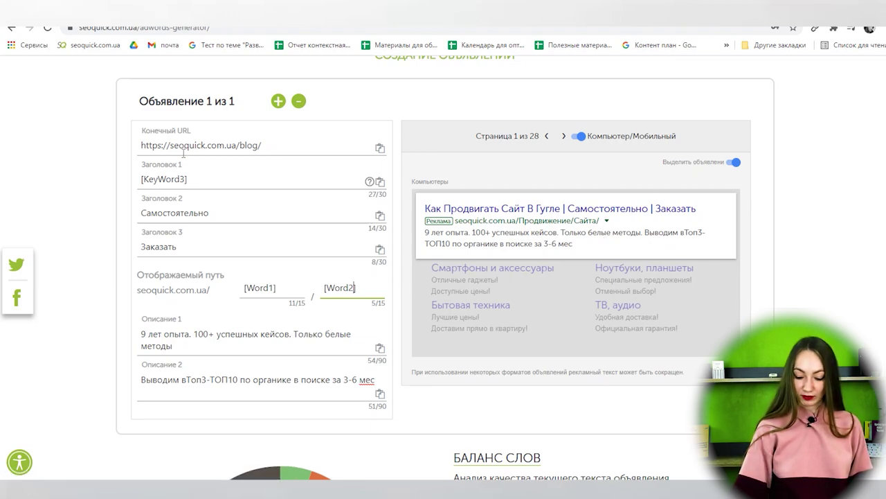
# - Change the Заголовок 1 placeholder to [KeyWord] and review the ad's word balance analysis
pyautogui.moveTo(180, 180); pyautogui.dragTo(187, 182)
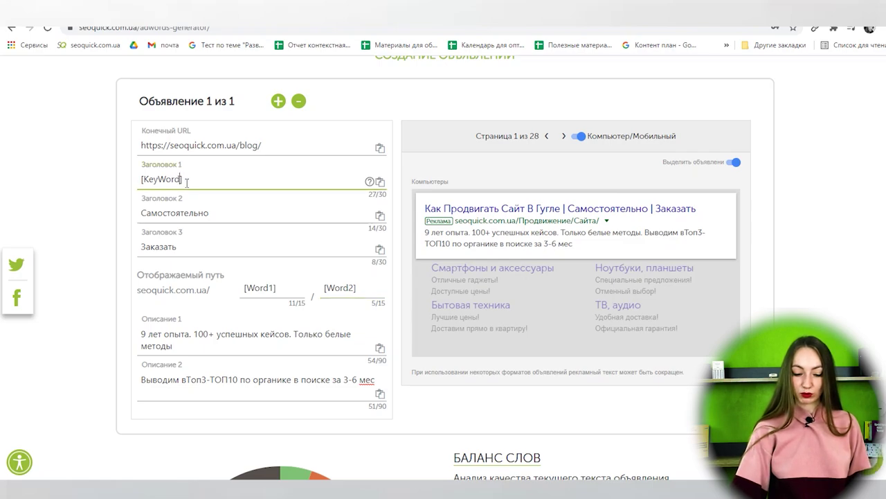
pyautogui.press('BackSpace')
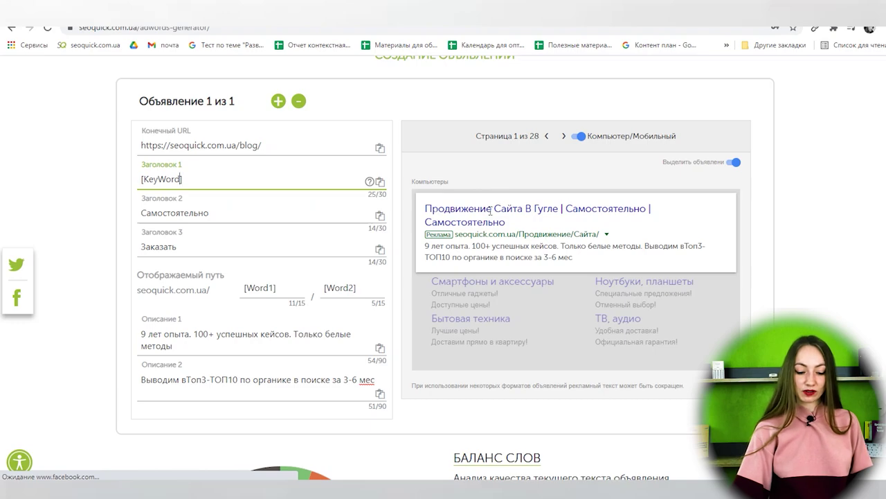
pyautogui.scroll(-4, 242, 312)
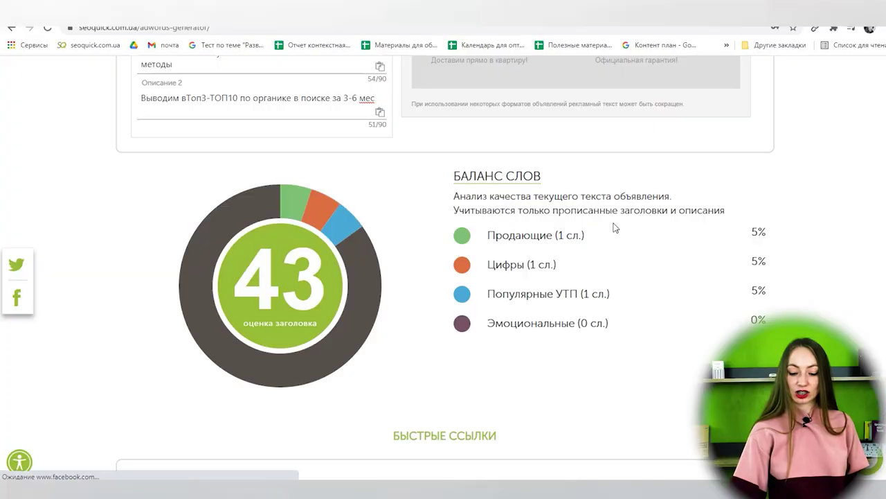
pyautogui.scroll(-2, 521, 222)
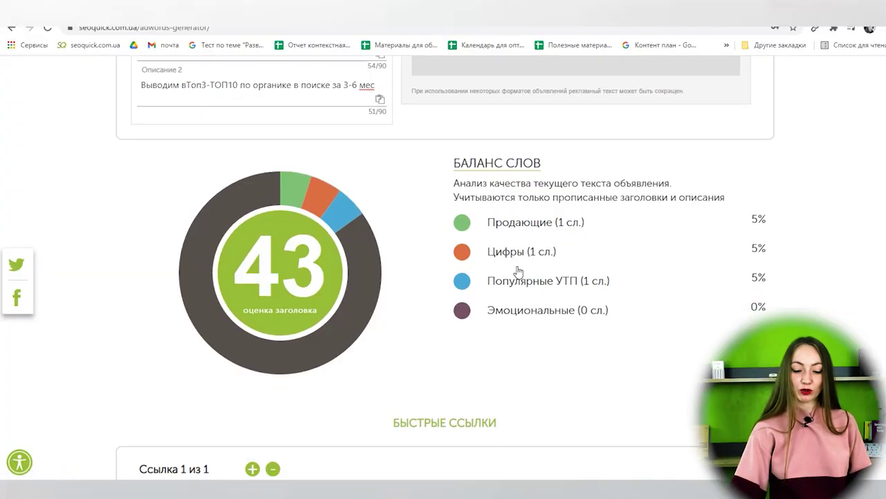
# - Examine the empty fields in the БЫСТРЫЕ ССЫЛКИ section and advance its ad preview to page 4
pyautogui.scroll(-4, 519, 272)
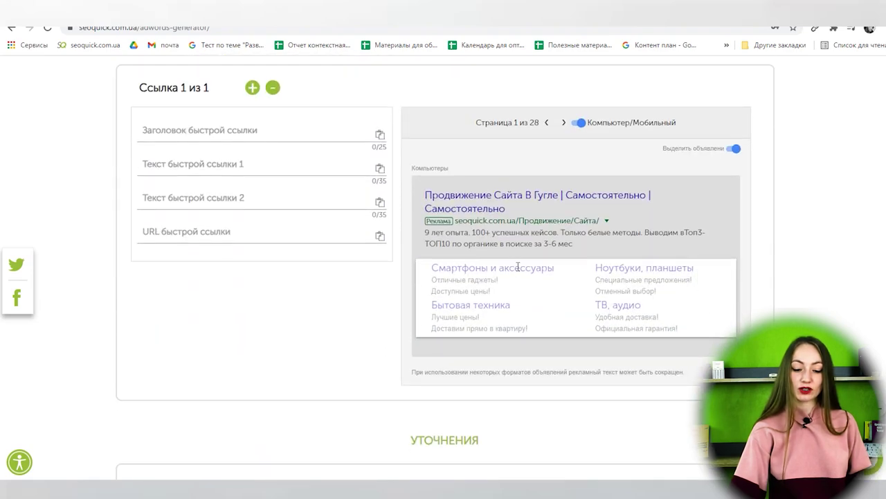
pyautogui.click(249, 135)
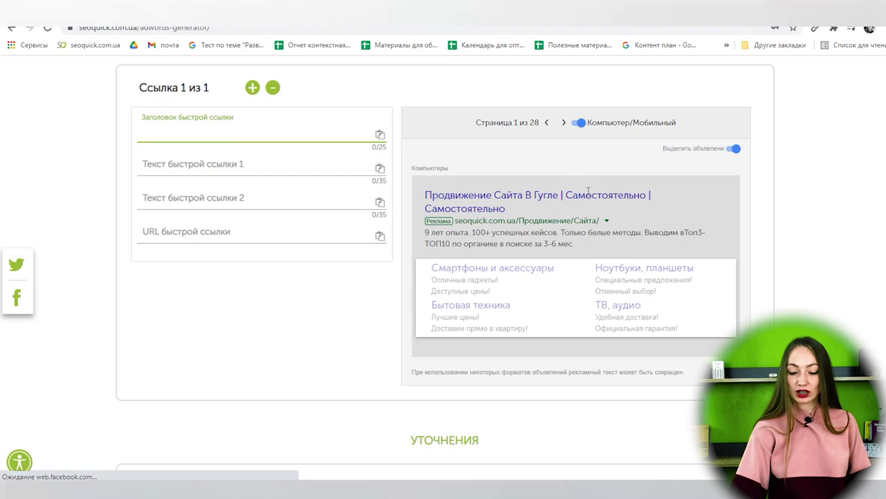
pyautogui.click(565, 125)
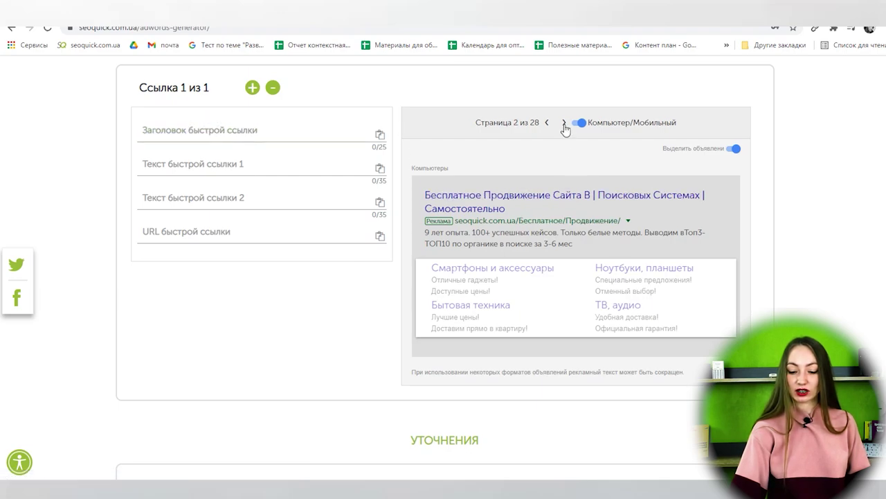
pyautogui.click(565, 124)
pyautogui.click(564, 124)
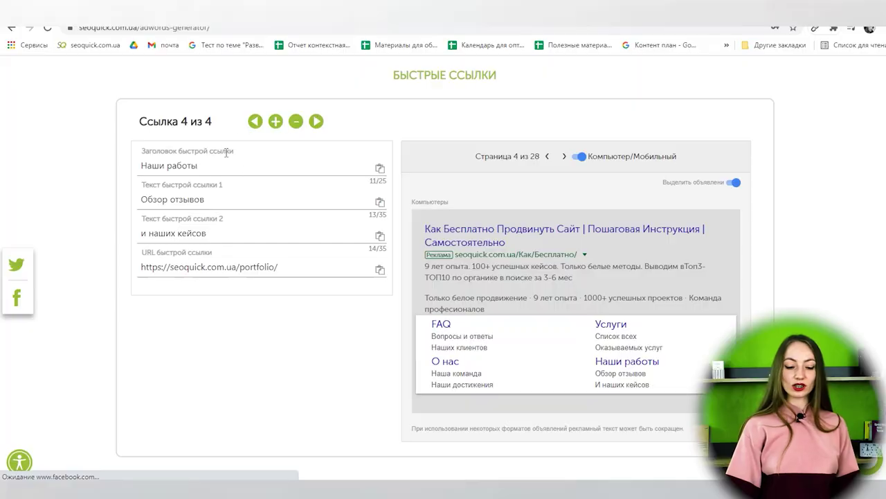
# - Go back through the completed quick links from the fourth, Наши работы, to the first, FAQ
pyautogui.click(255, 123)
pyautogui.click(256, 126)
pyautogui.click(256, 126)
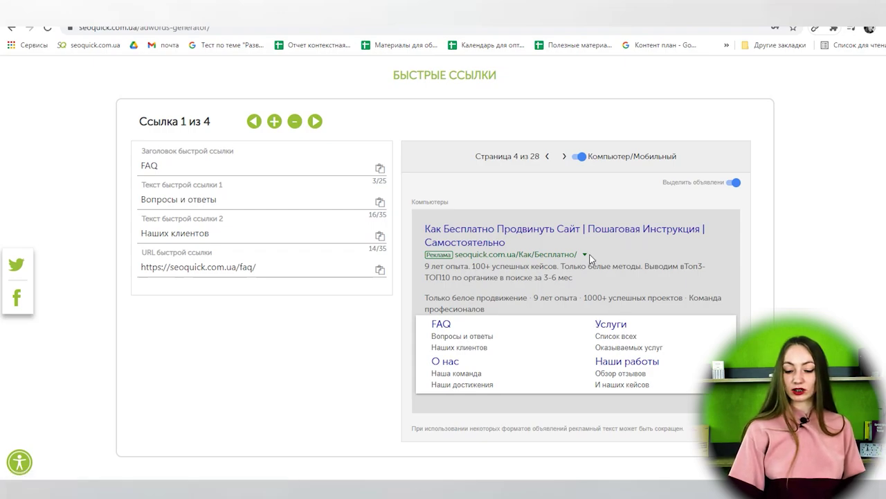
# - Add an empty callout entry below "Команда професионалов" in the УТОЧНЕНИЯ section
pyautogui.scroll(-6, 205, 313)
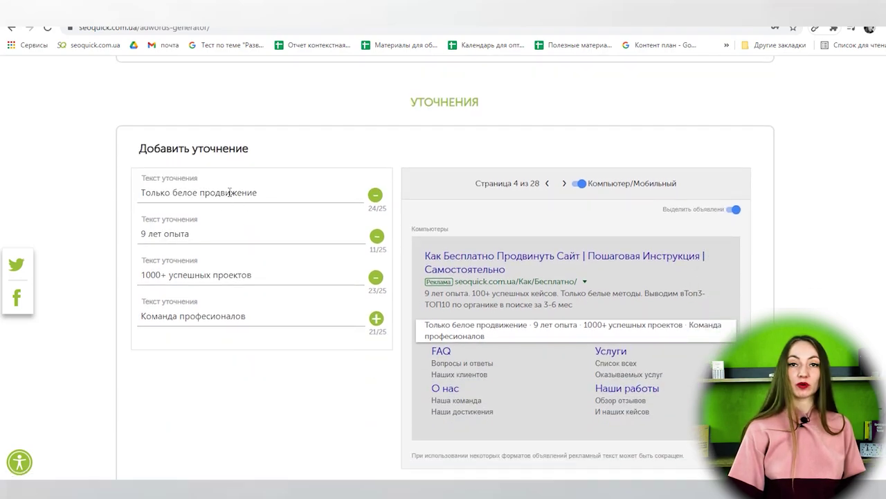
pyautogui.scroll(-1, 284, 270)
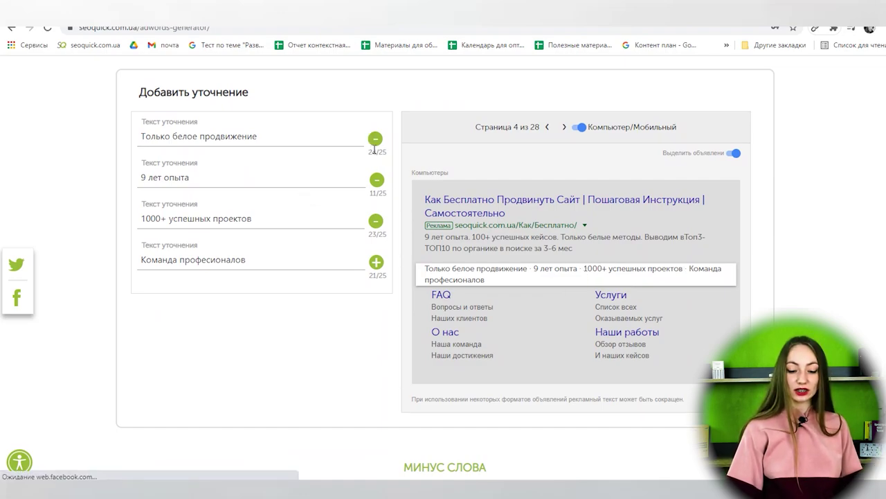
pyautogui.click(377, 263)
pyautogui.click(214, 305)
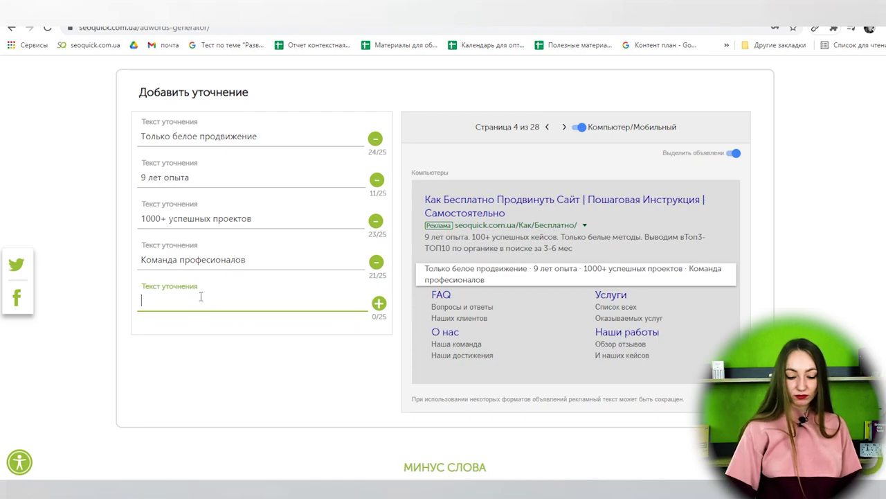
# - Enter the negative keywords бесплатно, [как], зачем and почему on separate lines, with square brackets only around как
pyautogui.scroll(-4, 233, 333)
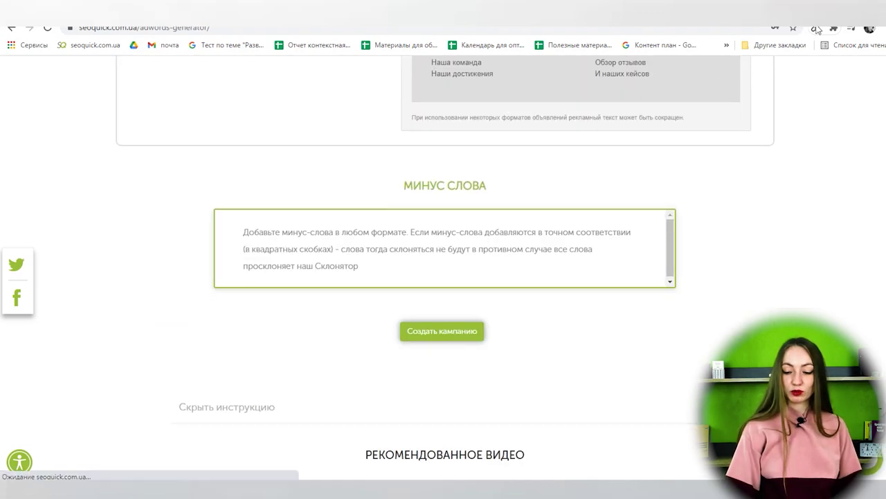
pyautogui.write('бесплатно как зачем почему')
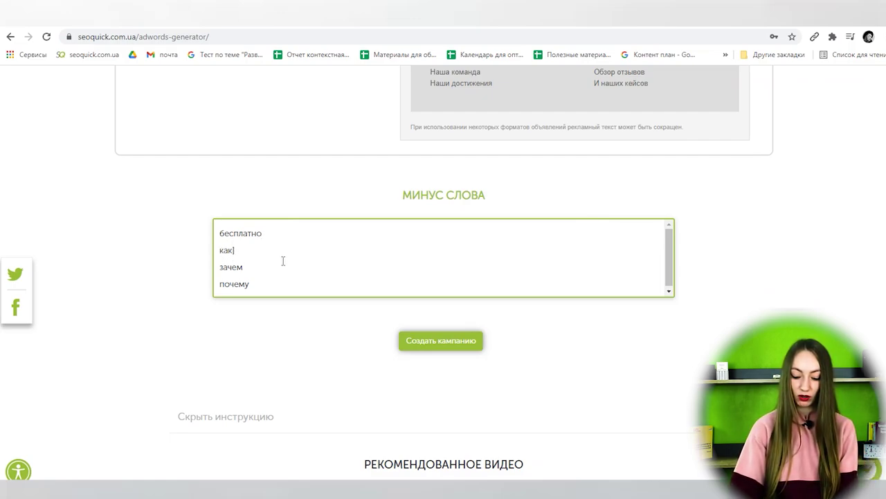
pyautogui.write(']')
pyautogui.press('Home')
pyautogui.write('[')
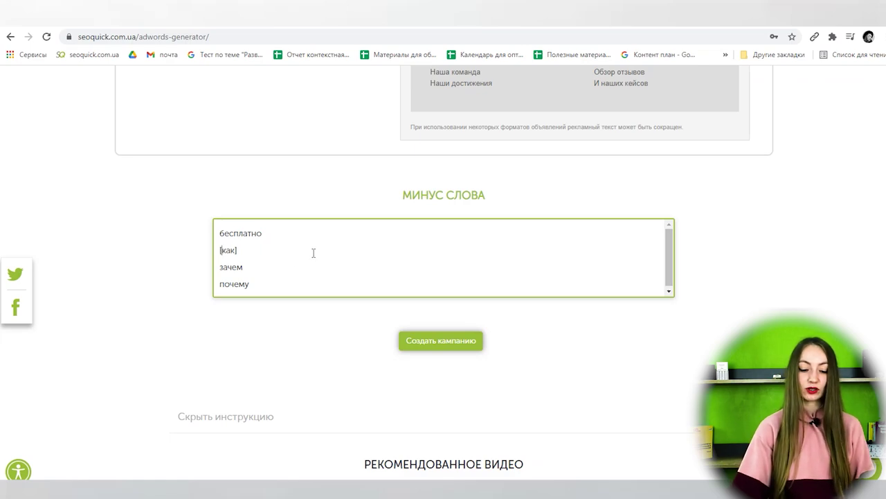